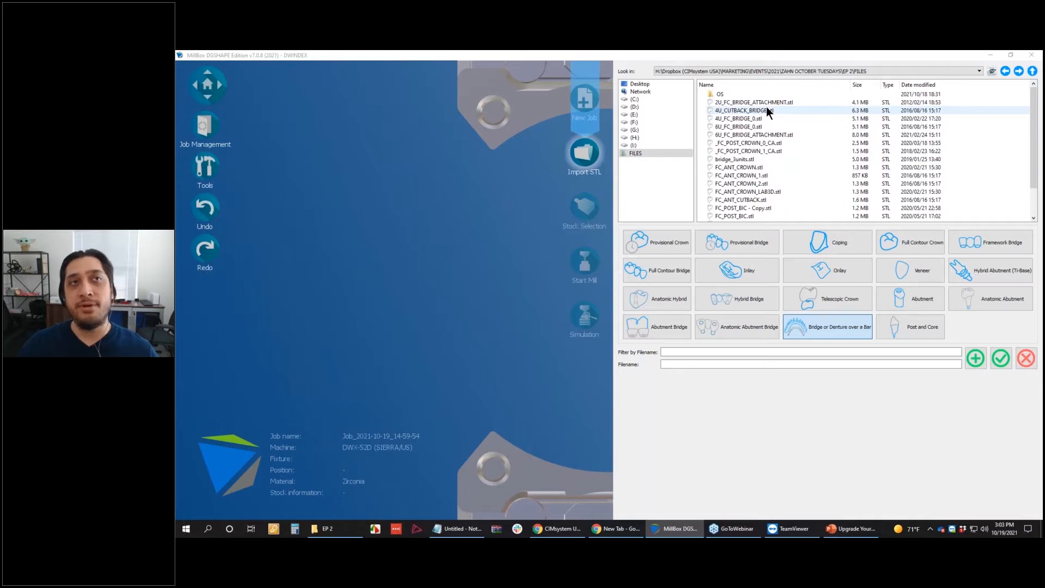
Import 4U_CUTBACK_BRIDGE.stl into the job as a Full Contour Bridge
scroll(825, 183, "down", 2)
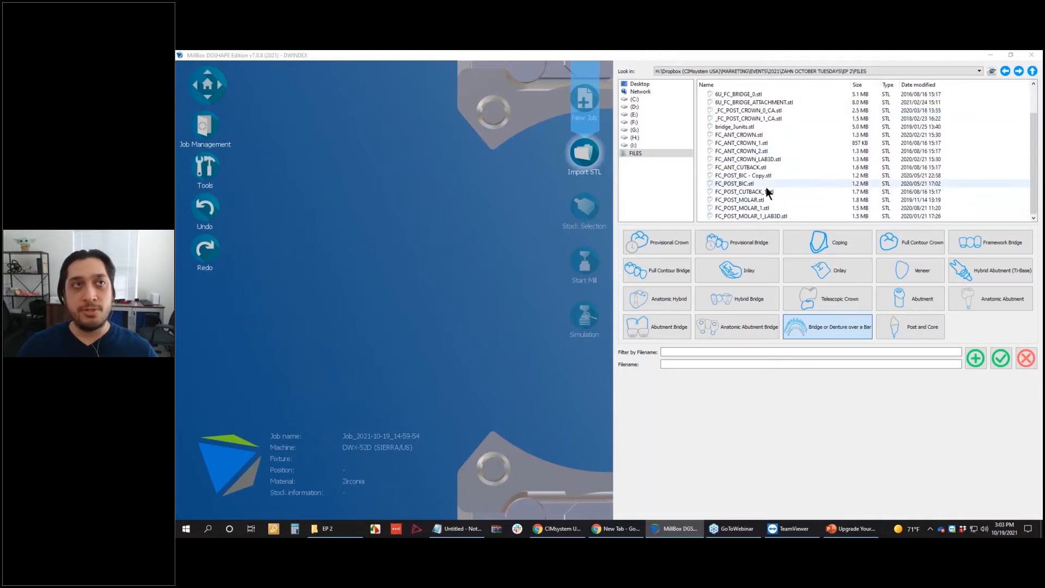
scroll(768, 184, "up", 2)
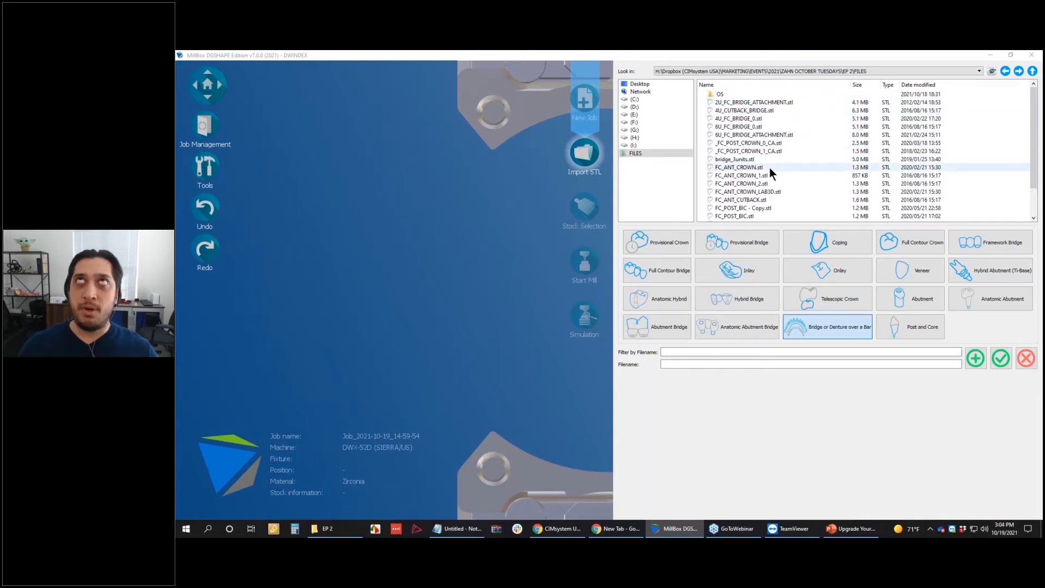
left_click(750, 110)
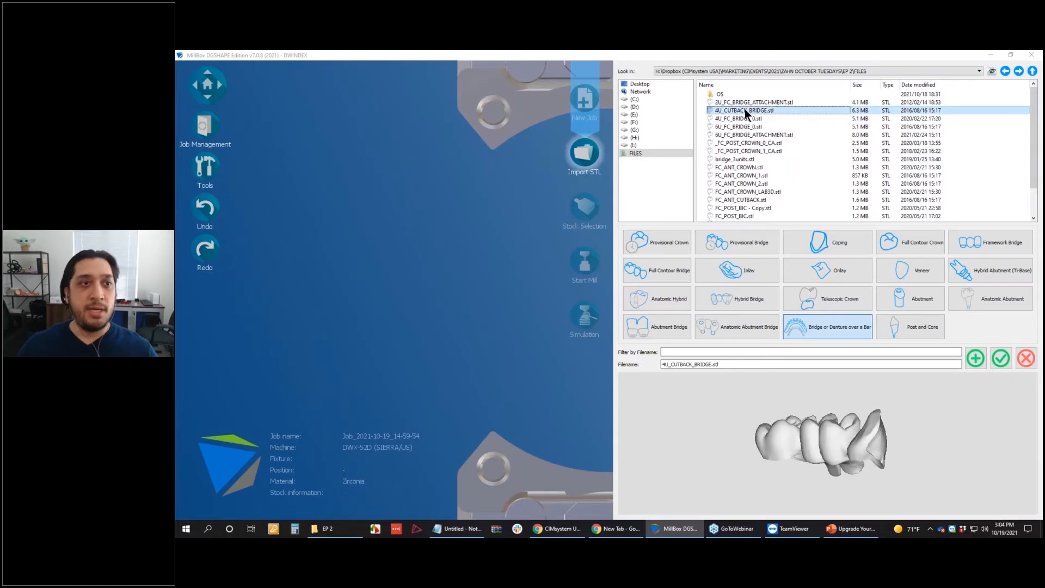
left_click(661, 276)
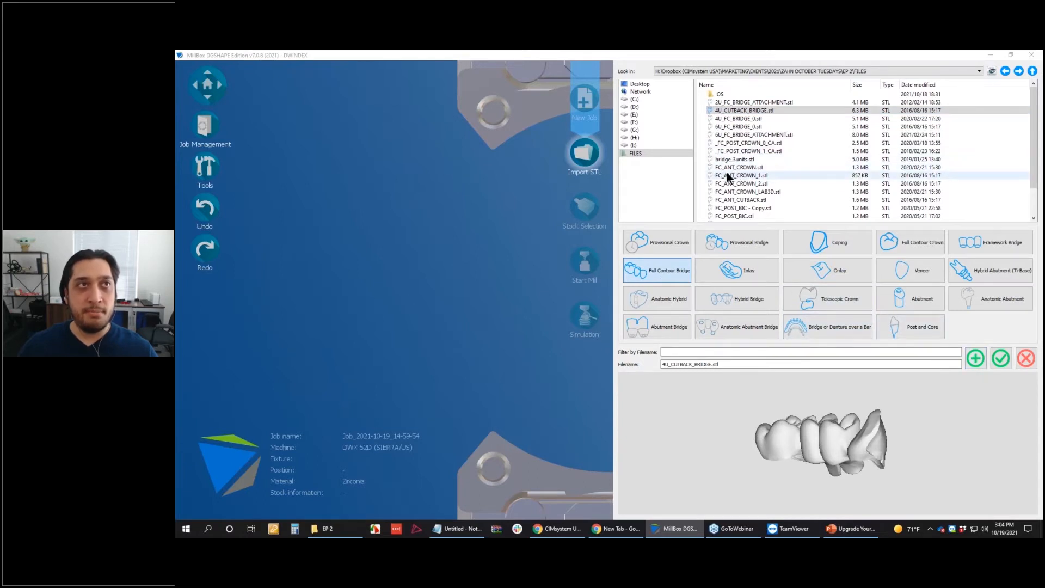
left_click(976, 358)
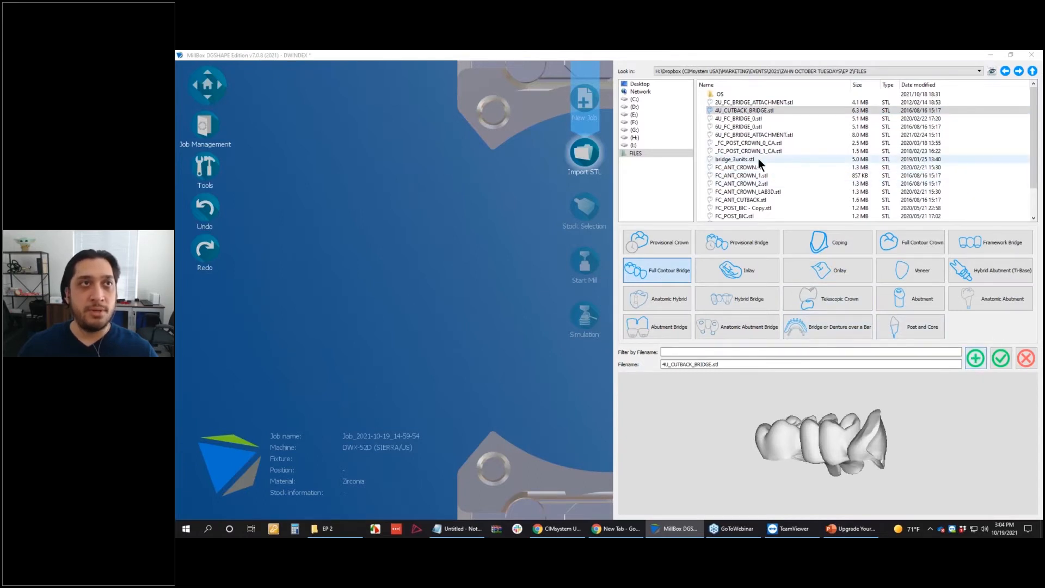
Import FC_ANT_CROWN.stl with the Full Contour Bridge object type
left_click(736, 167)
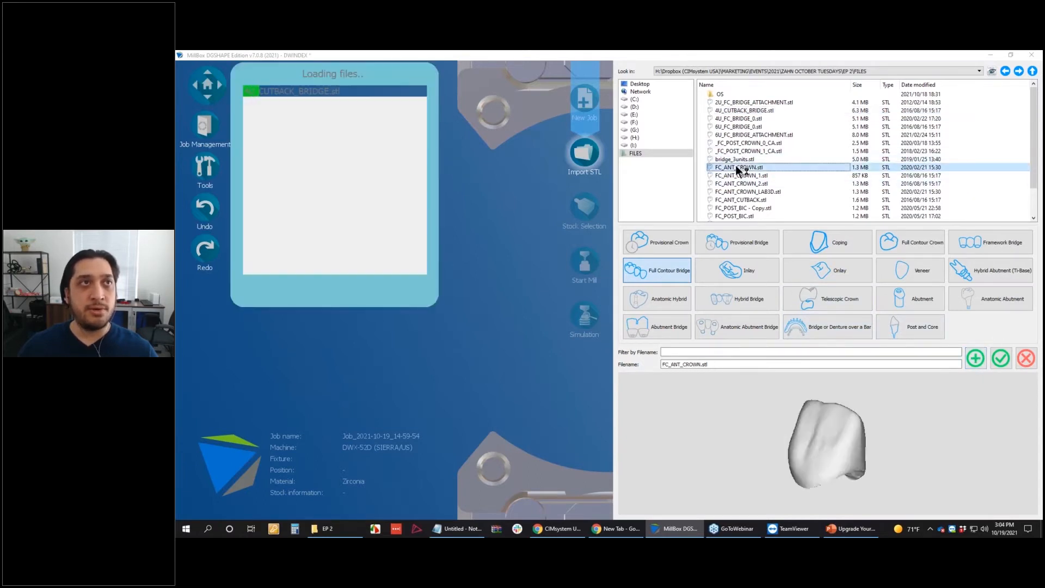
left_click(982, 357)
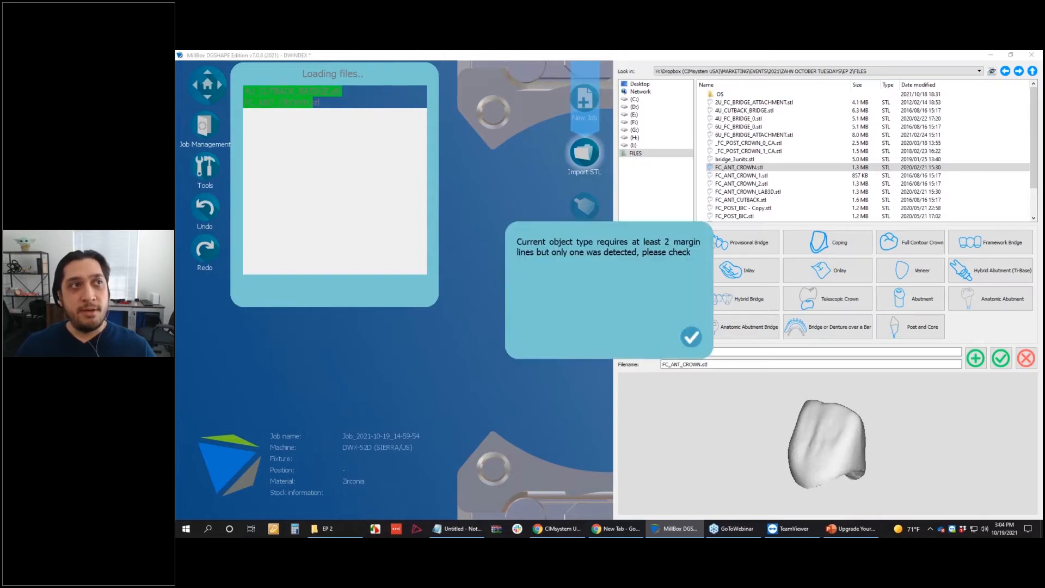
left_click(693, 341)
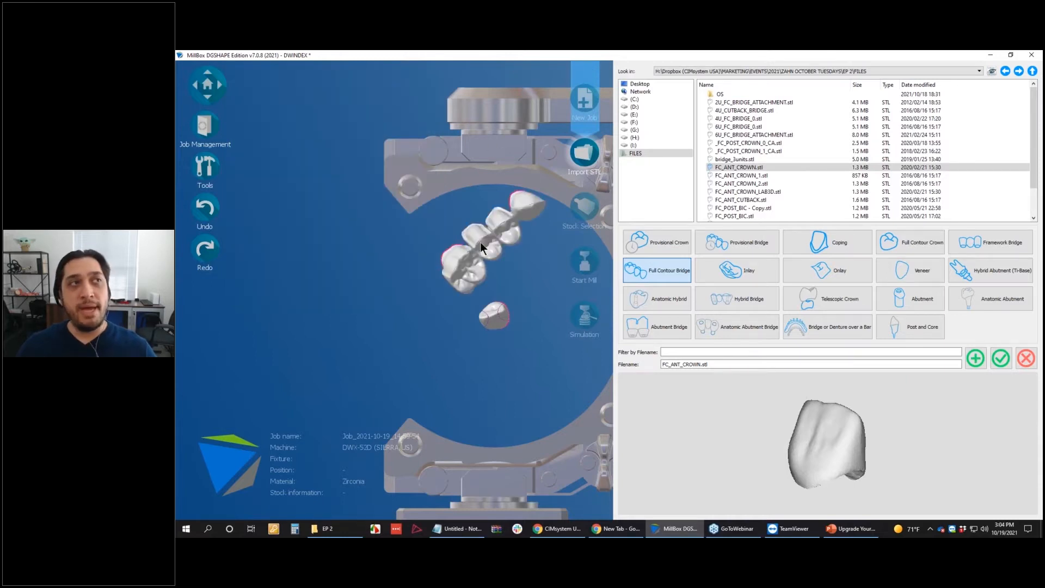
Reposition the four-unit bridge inside the disk holder beside the single crown and close the file import
middle_click_drag(490, 270, 416, 351)
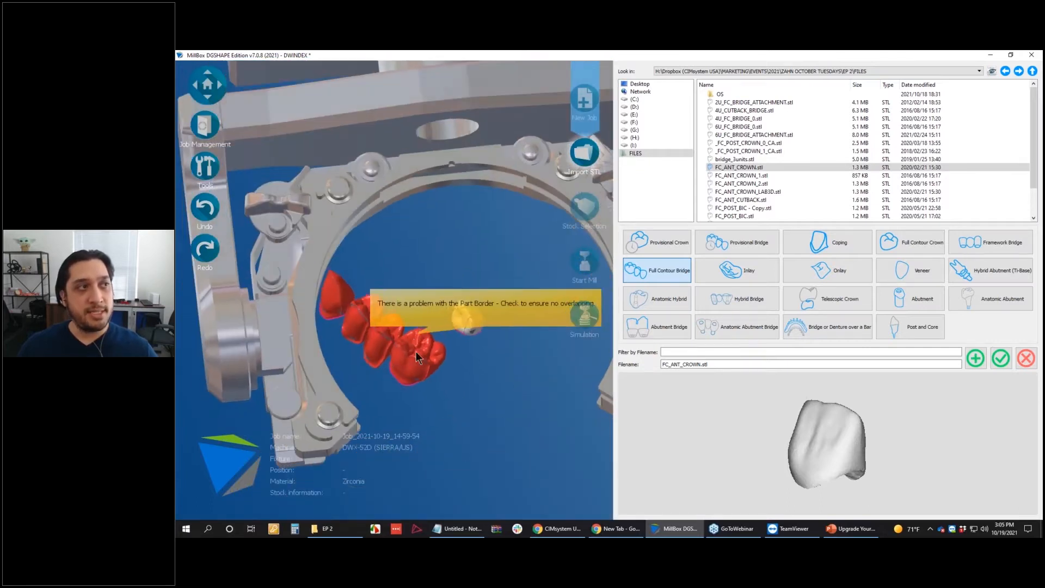
middle_click_drag(485, 418, 390, 295)
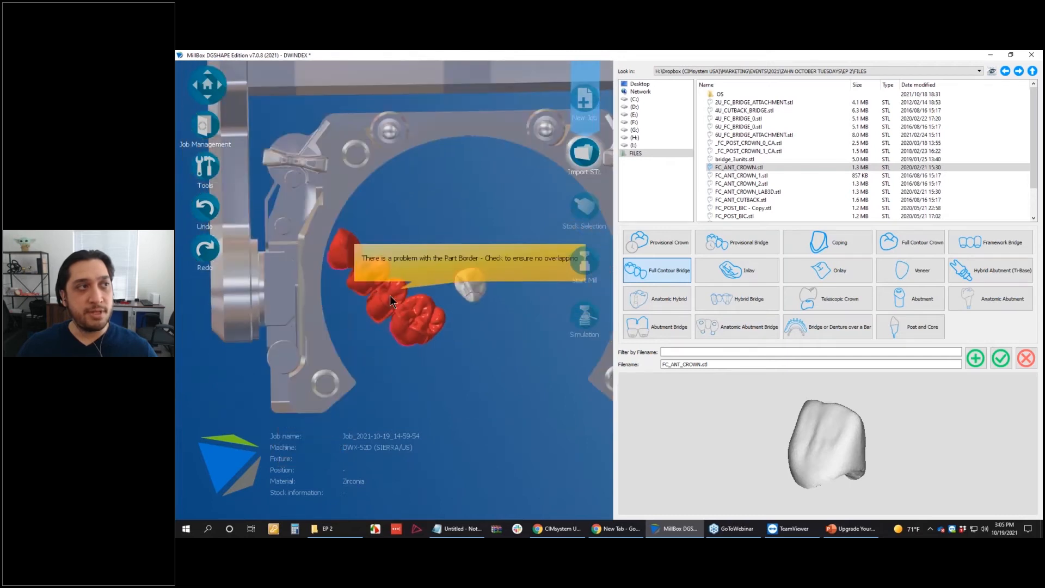
left_click(1026, 357)
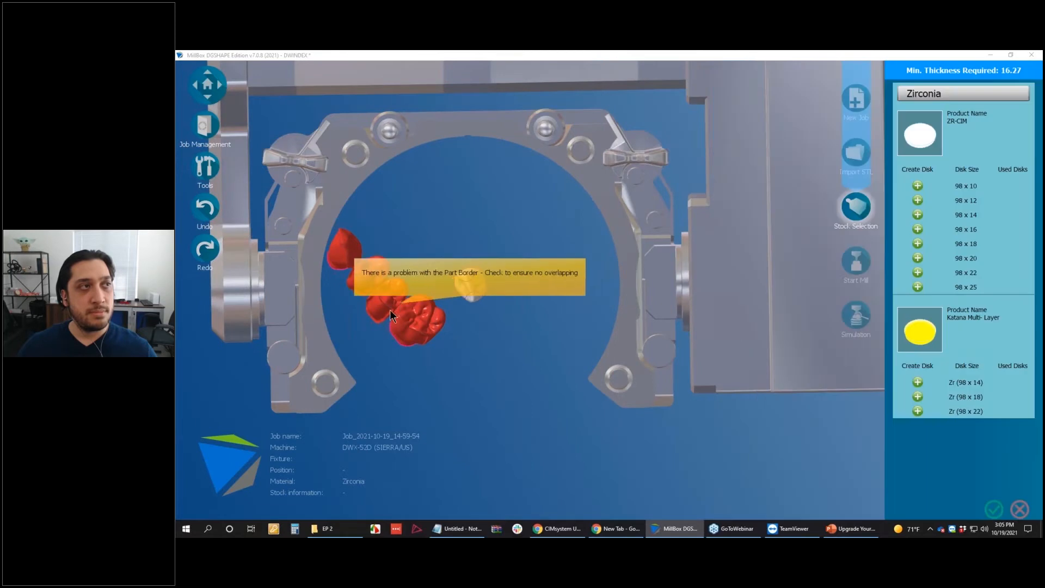
left_click(529, 404)
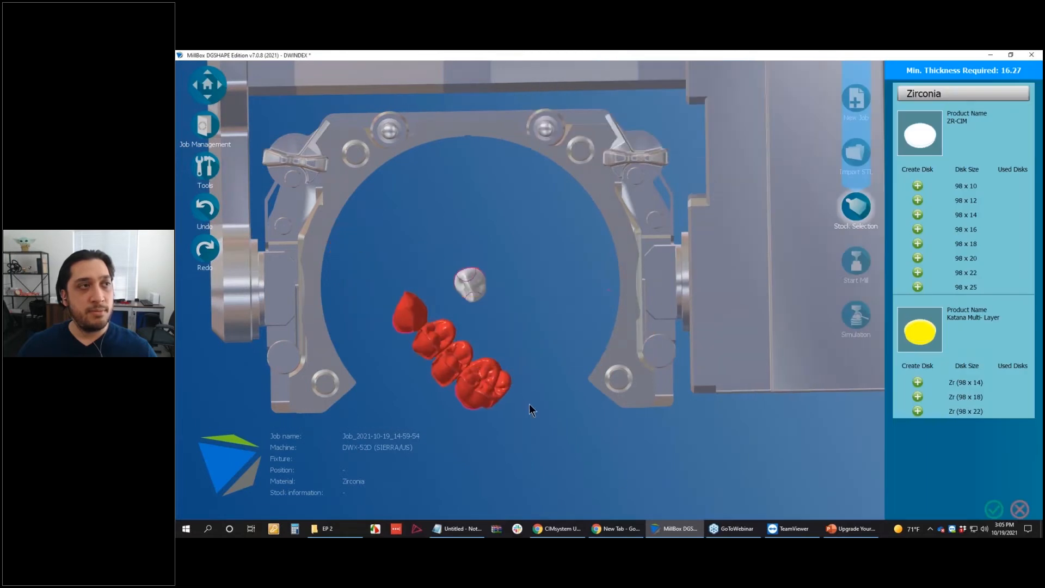
middle_click_drag(530, 403, 730, 375)
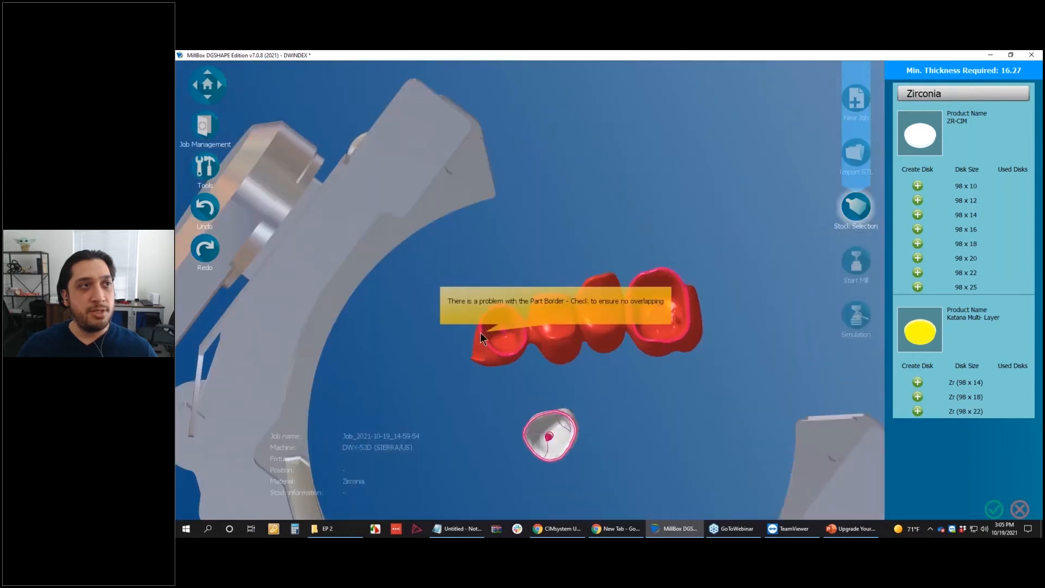
Examine which object types the single anterior crown can be switched to
left_click(563, 439)
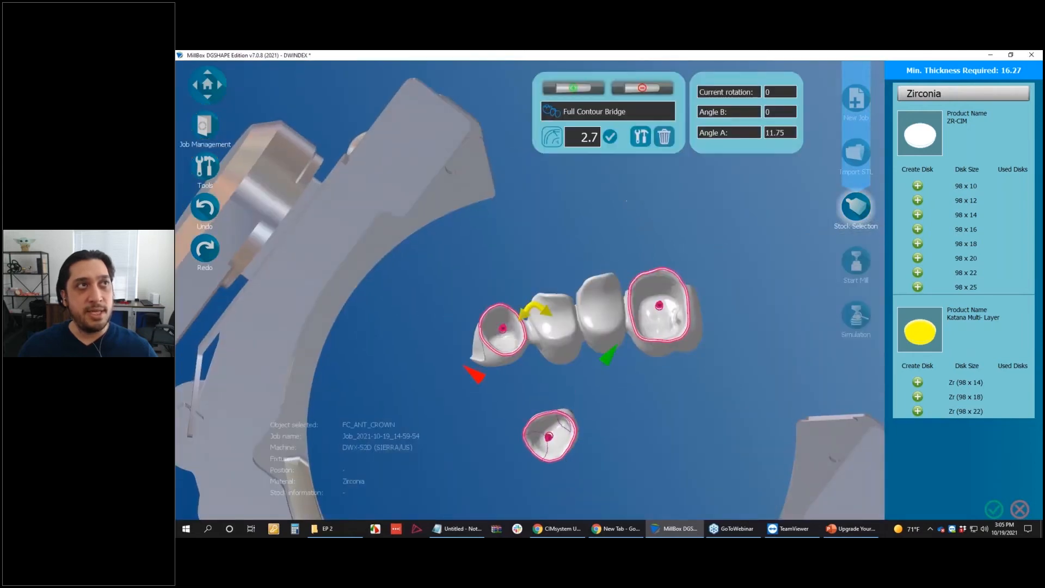
left_click(570, 423)
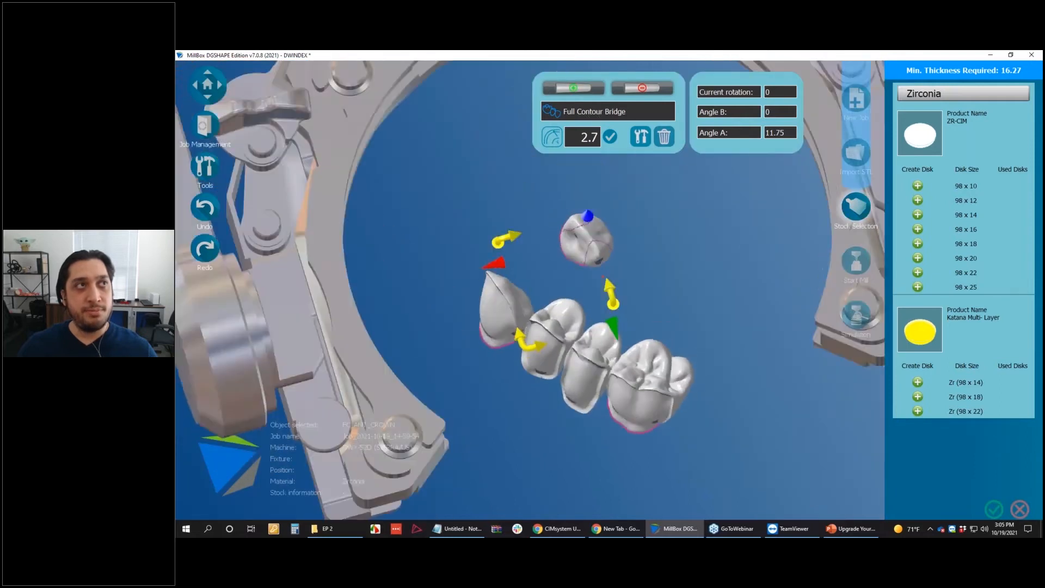
left_click(610, 111)
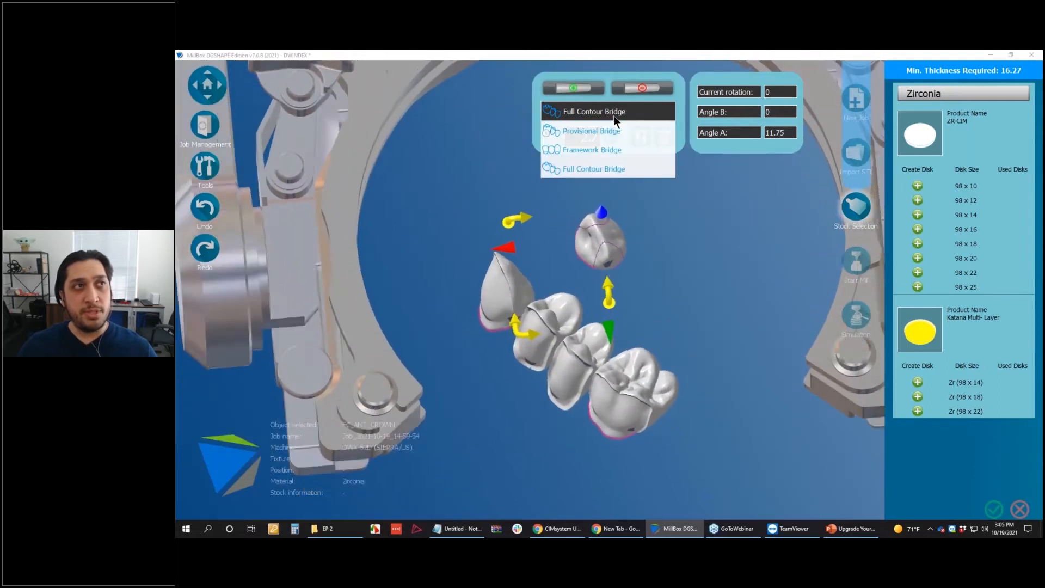
left_click(609, 315)
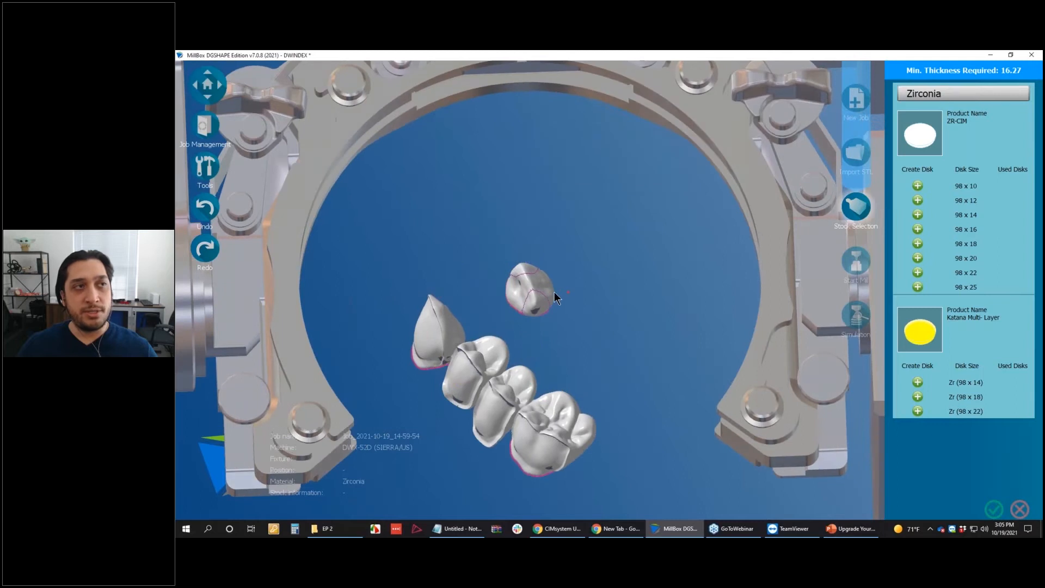
Delete the FC_ANT_CROWN object that was imported as a bridge
left_click(553, 291)
key("Delete")
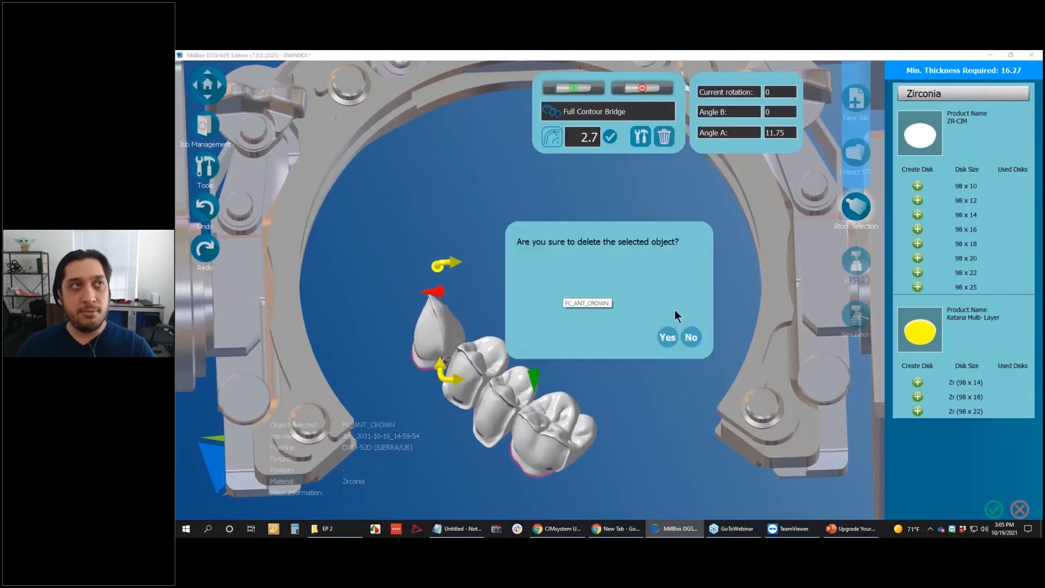
left_click(665, 340)
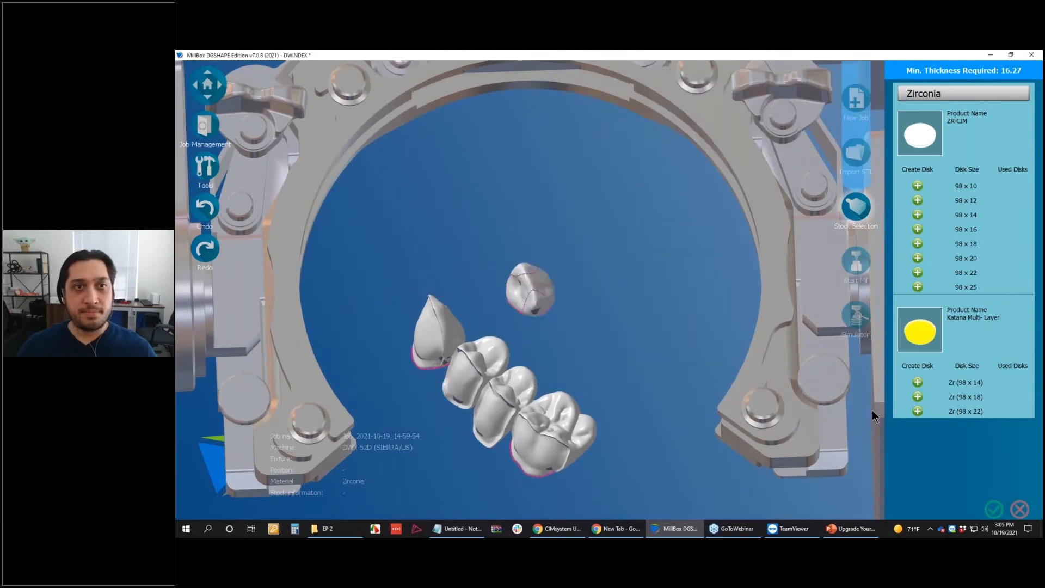
Import FC_ANT_CROWN.stl again with the Full Contour Crown object type and close the file import
left_click(1019, 509)
left_click(1014, 157)
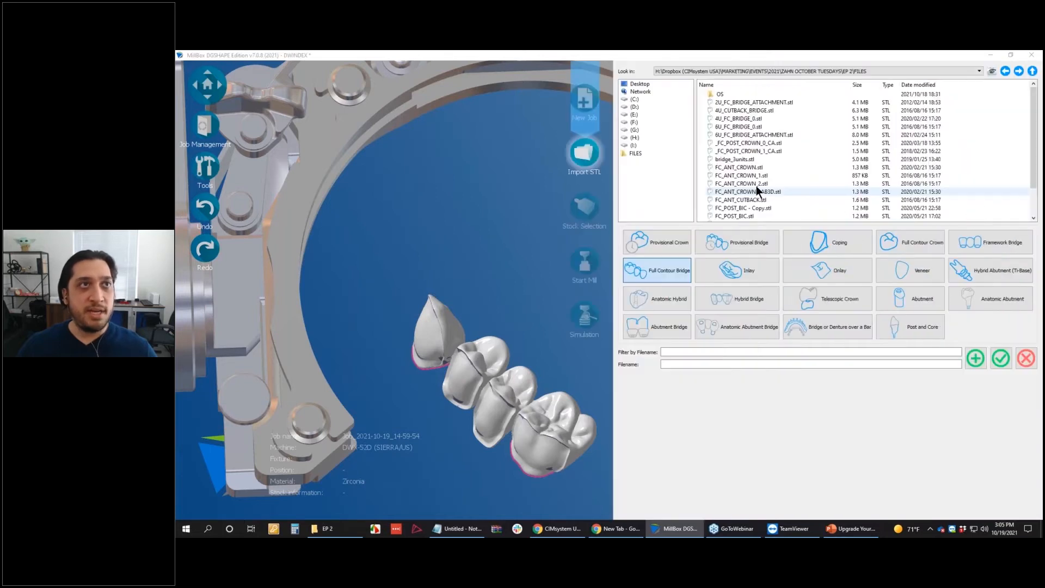
left_click(750, 167)
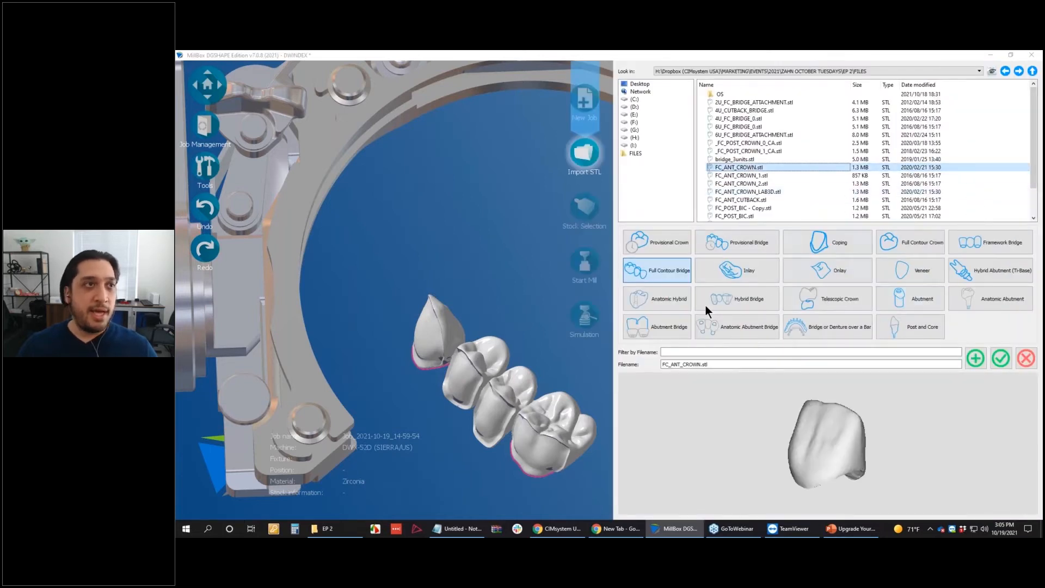
left_click(910, 243)
left_click(975, 359)
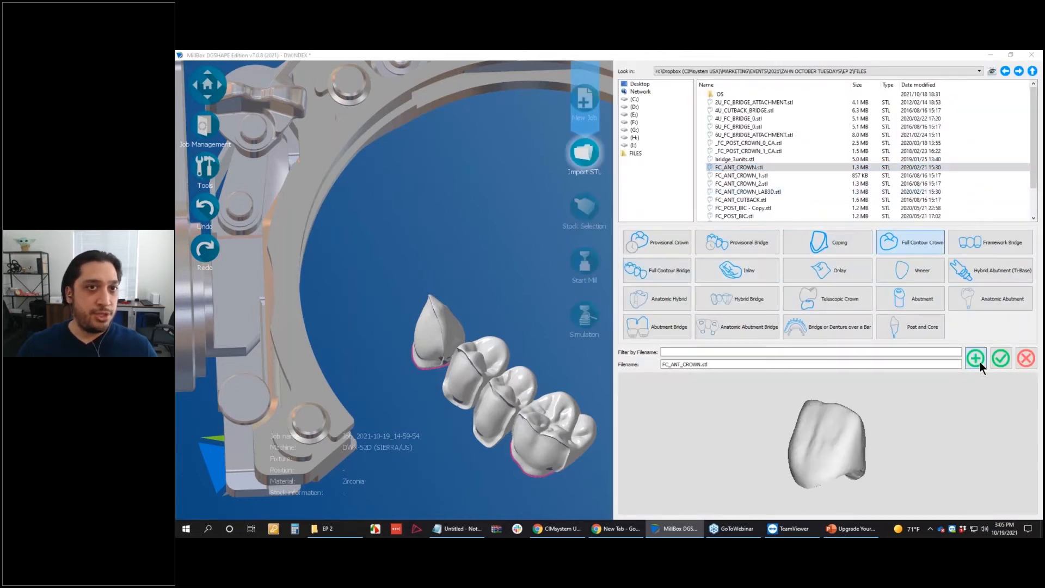
left_click(1025, 359)
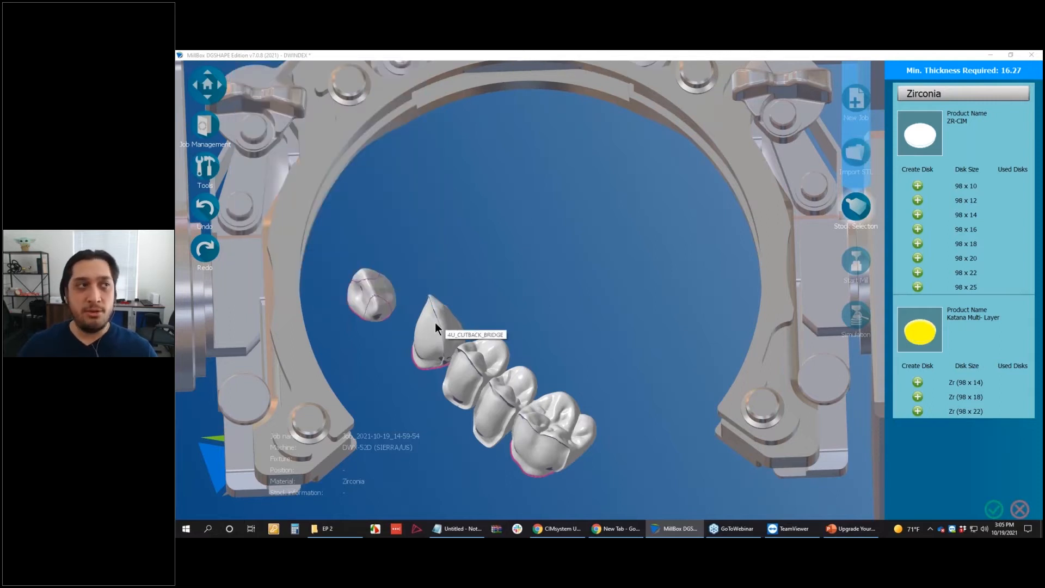
Delete both the four-unit cutback bridge and the anterior crown from the job
left_click(476, 357)
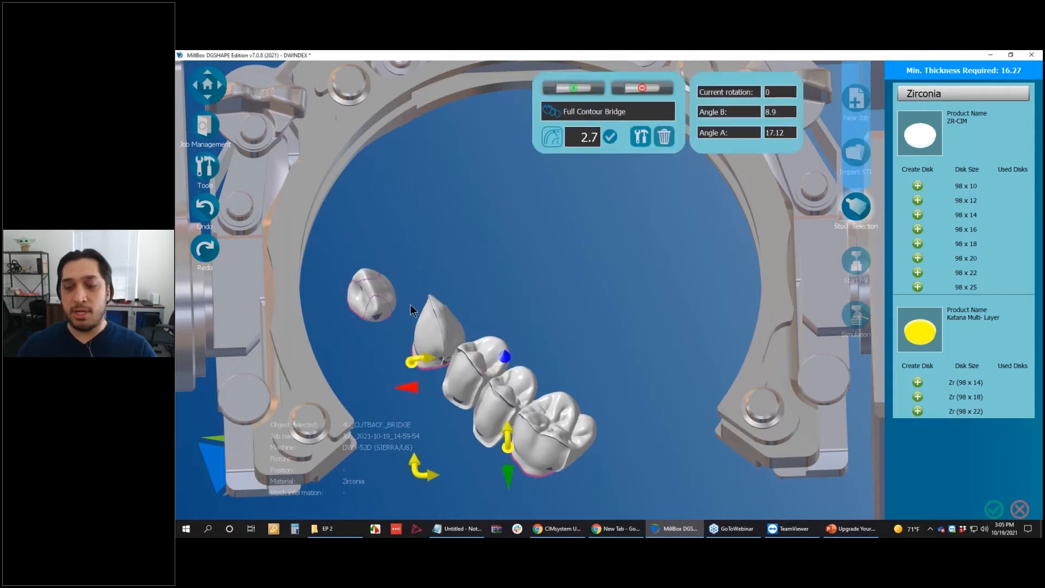
key("Delete")
key("Return")
left_click(370, 300)
key("Delete")
key("Return")
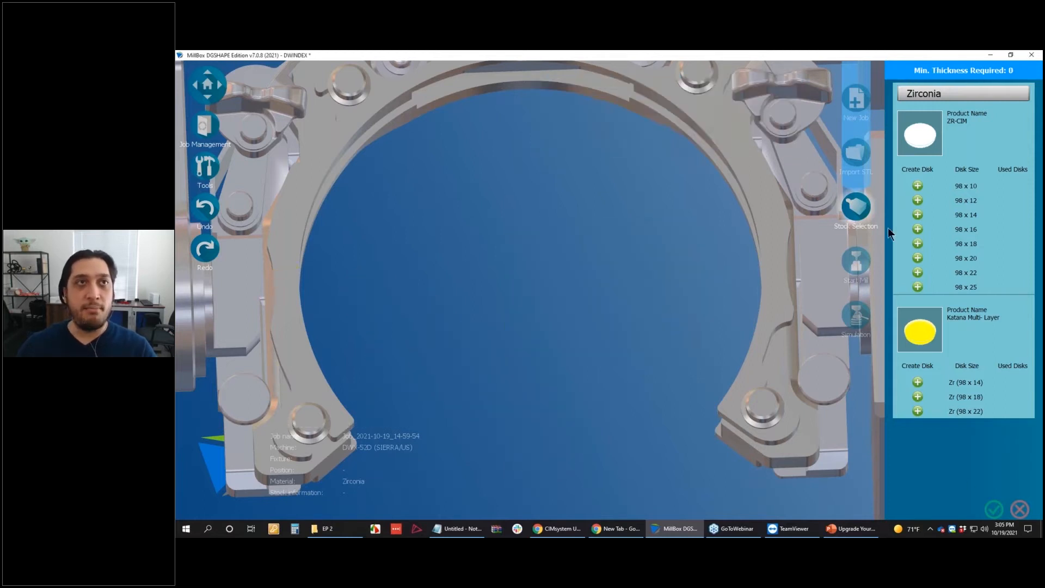
Import the five 2U, 4U and 6U bridge STL files plus bridge_3units.stl together as Full Contour Bridges, leaving out the OS folder
left_click(1020, 512)
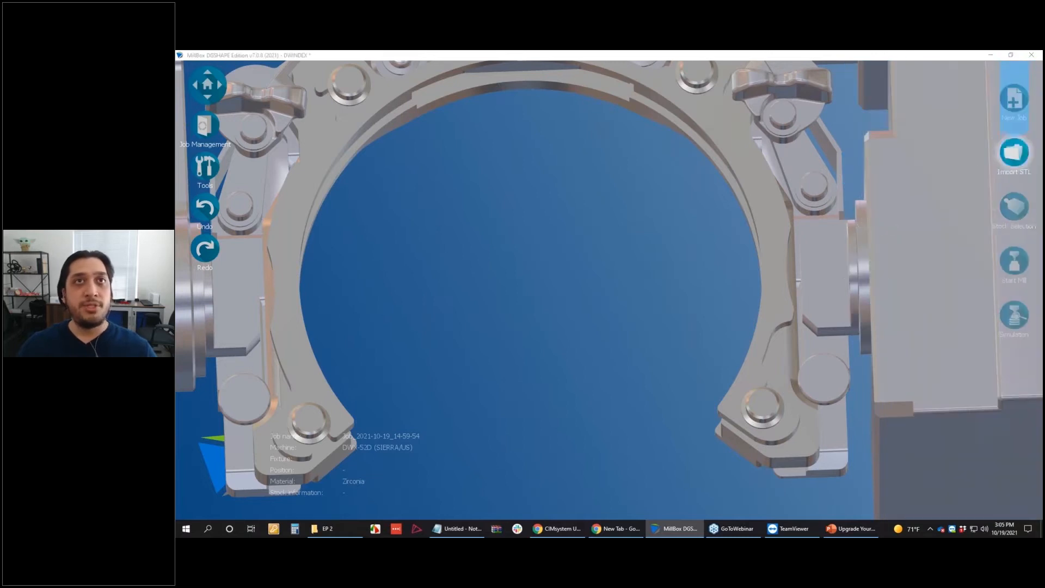
left_click(1013, 153)
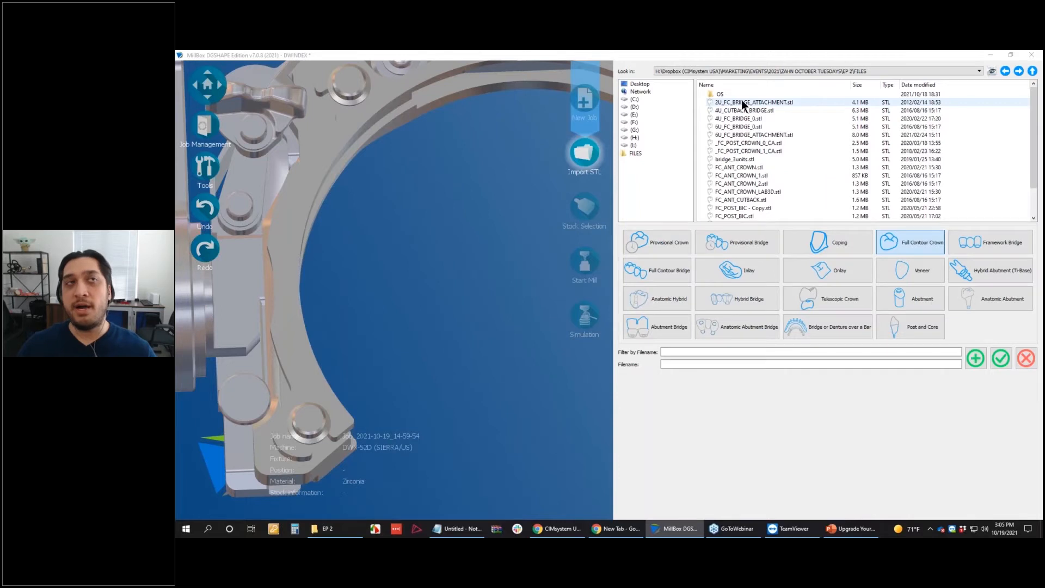
left_click(742, 135, "shift")
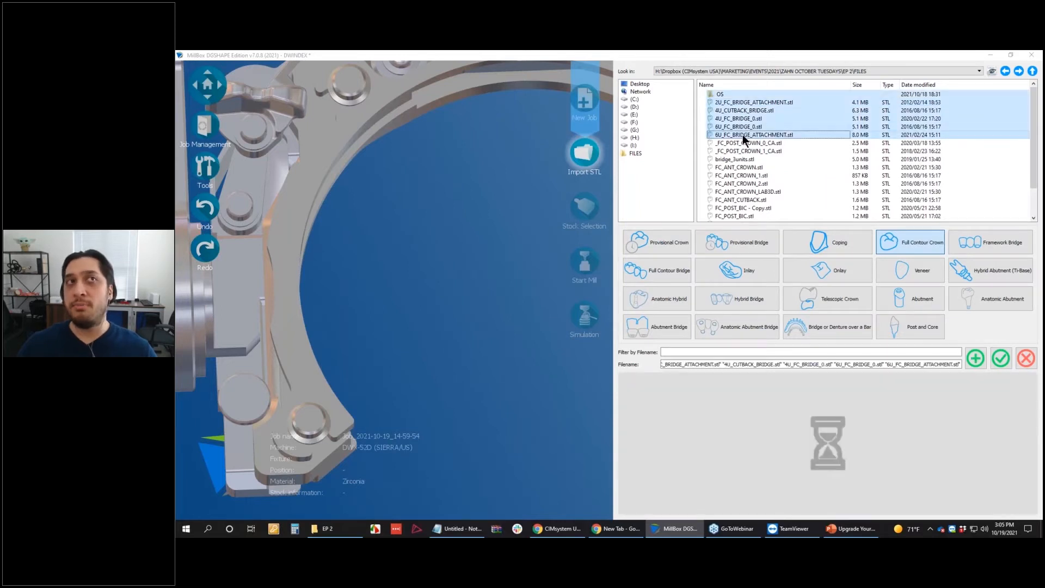
left_click(735, 159, "ctrl")
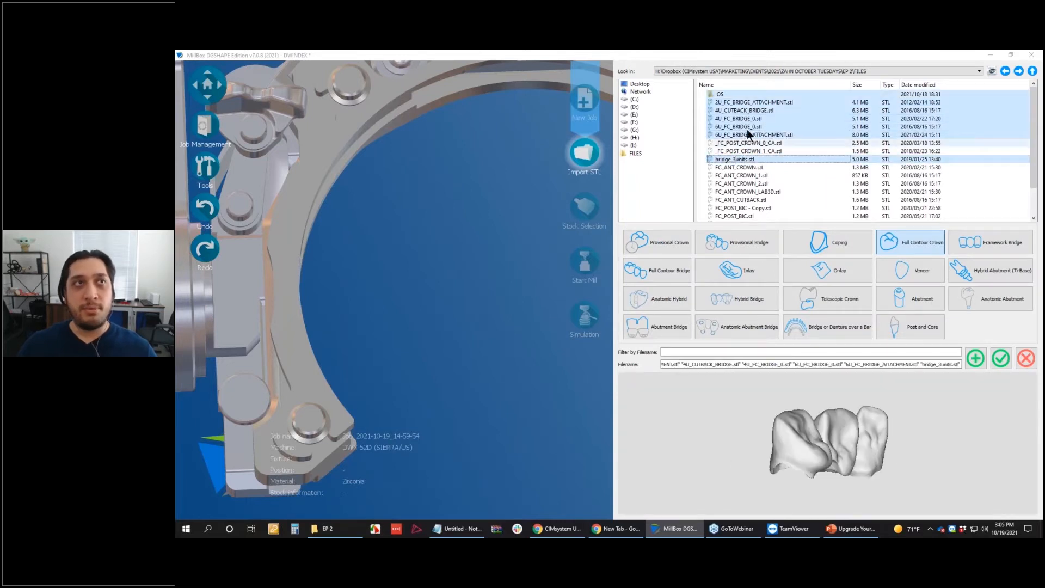
left_click(722, 95, "ctrl")
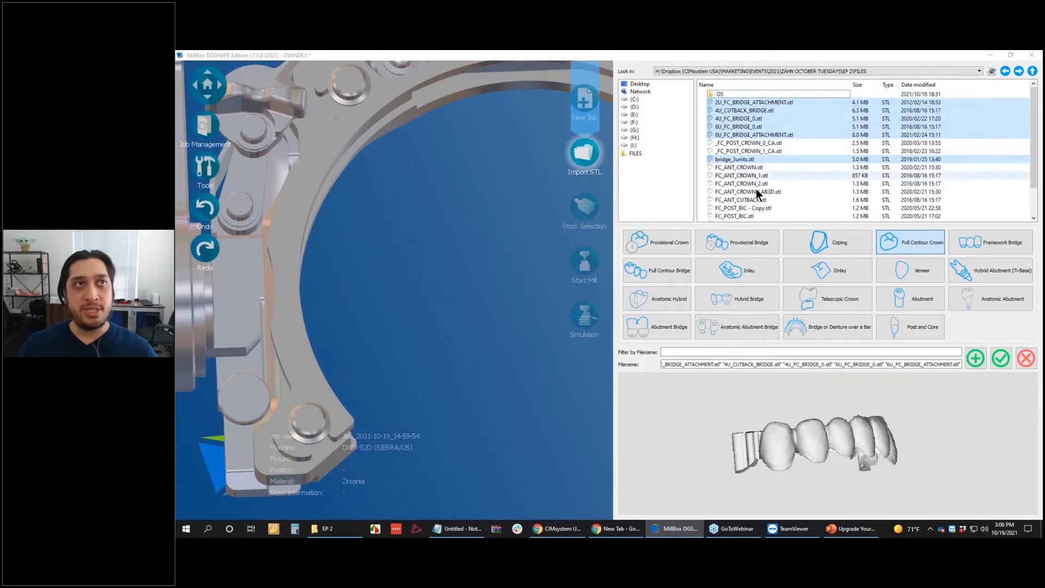
scroll(762, 200, "down", 1)
scroll(766, 178, "up", 1)
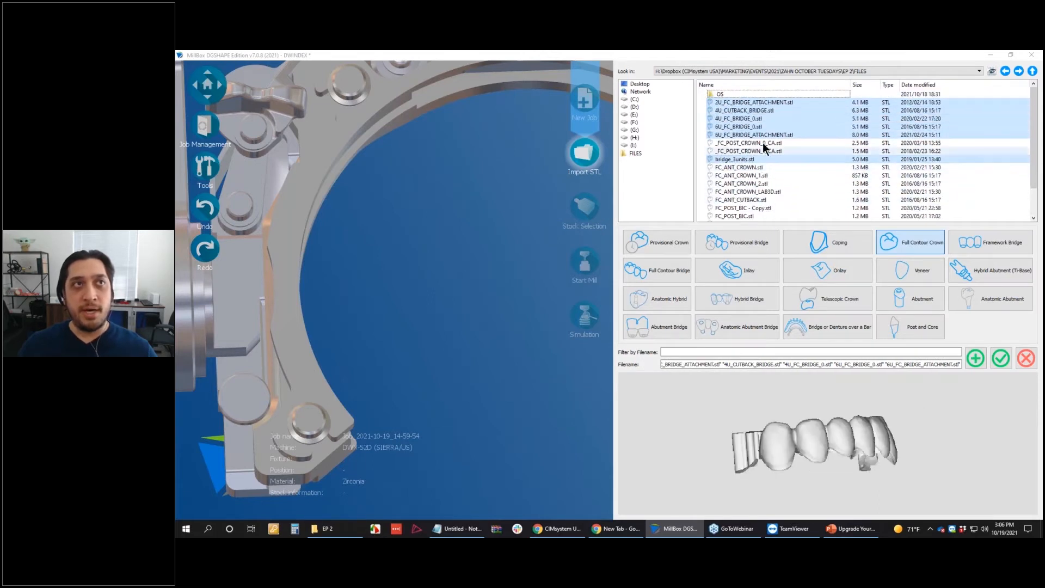
left_click(668, 267)
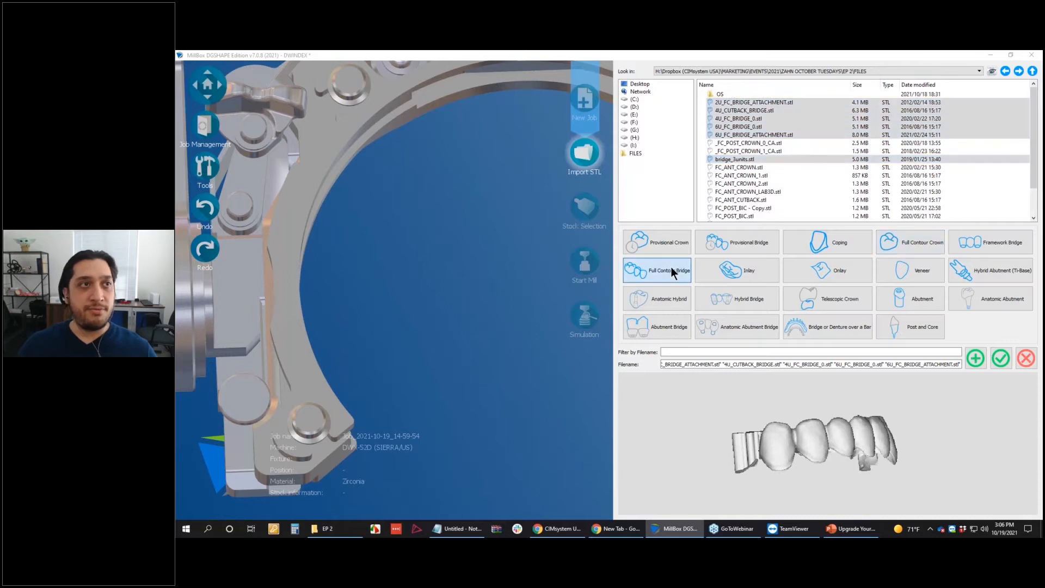
left_click(976, 352)
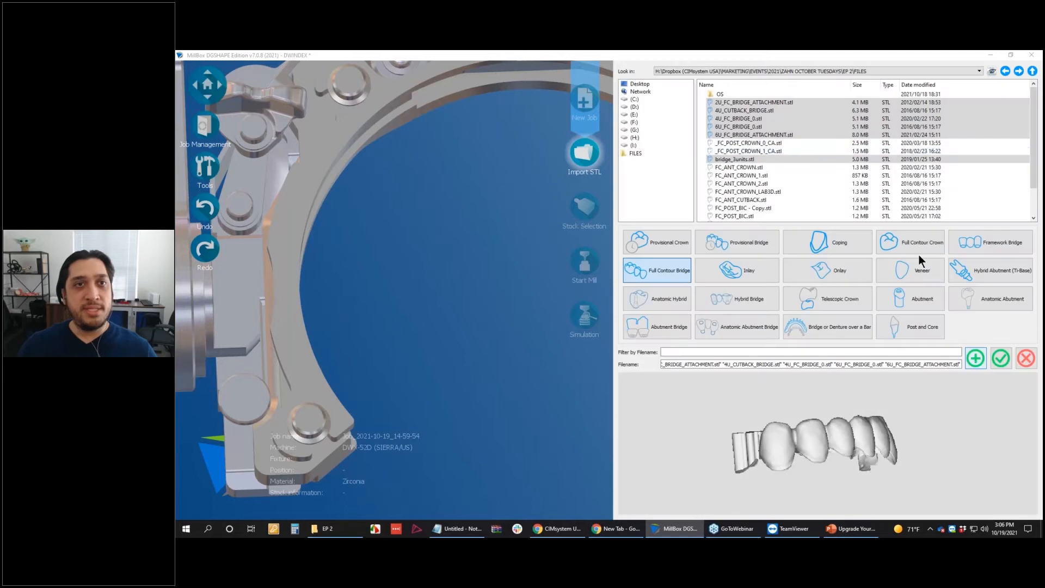
Import both _FC_POST_CROWN files and all FC_ANT and FC_POST STL files as Full Contour Crowns, leaving out bridge_3units.stl
left_click(760, 145)
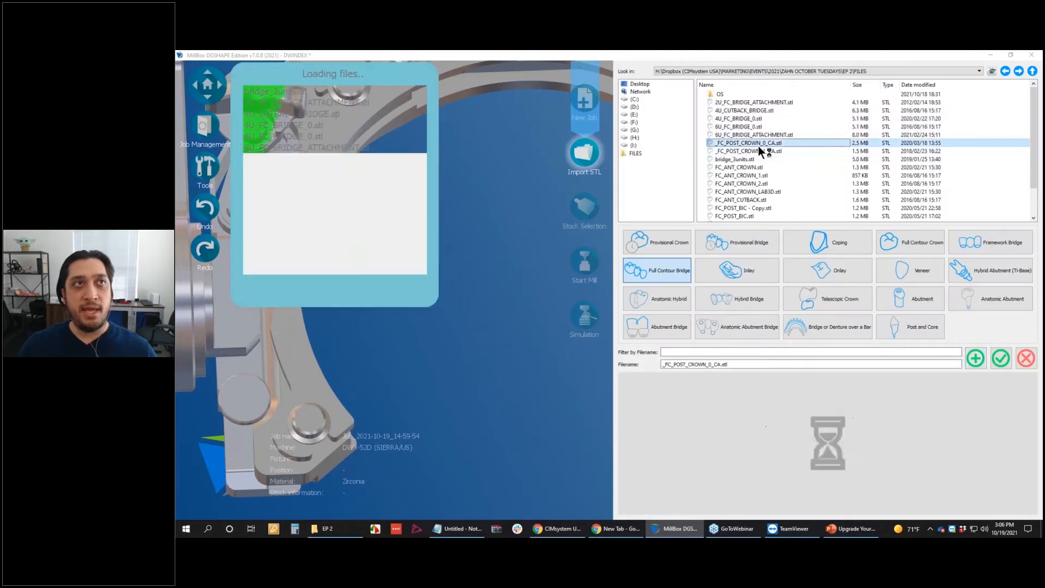
left_click(760, 150, "ctrl")
left_click(762, 167, "ctrl")
scroll(765, 180, "down", 1)
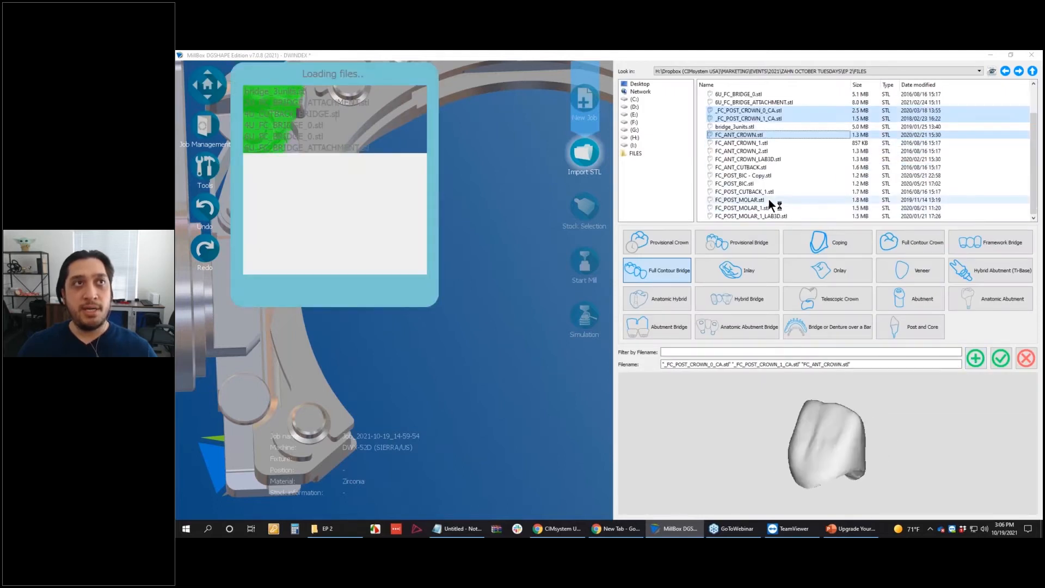
left_click(763, 217, "ctrl+shift")
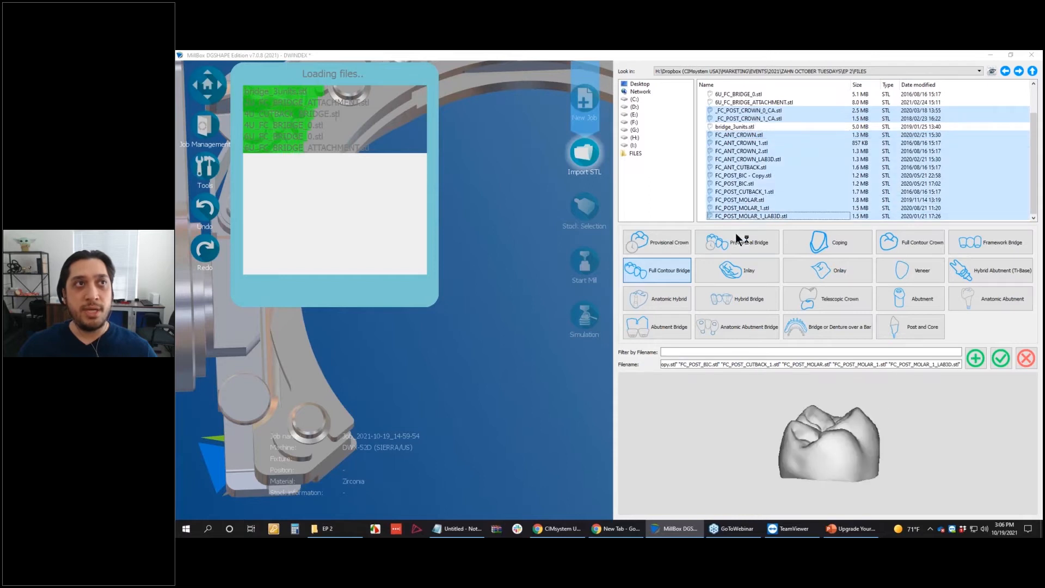
left_click(910, 244)
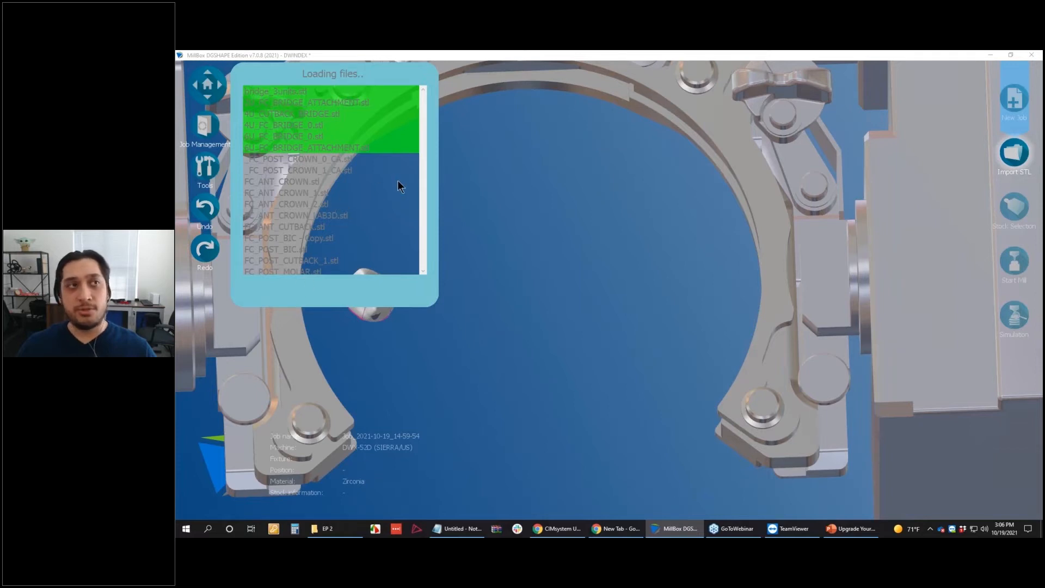
Check the computer's performance in Task Manager while the STL files load, and close it
right_click(889, 529)
left_click(908, 486)
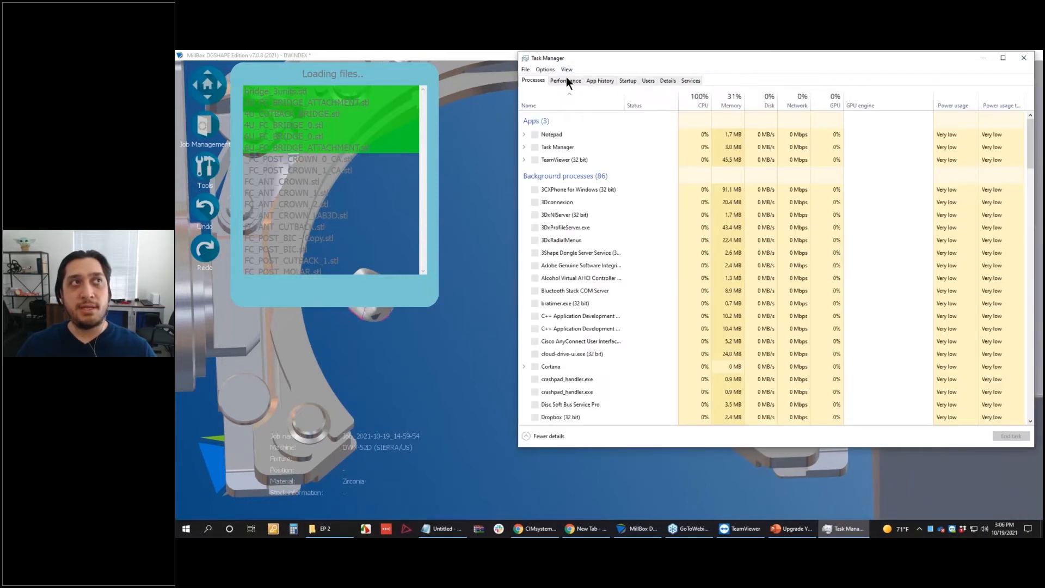
left_click(566, 80)
left_click_drag(646, 58, 617, 80)
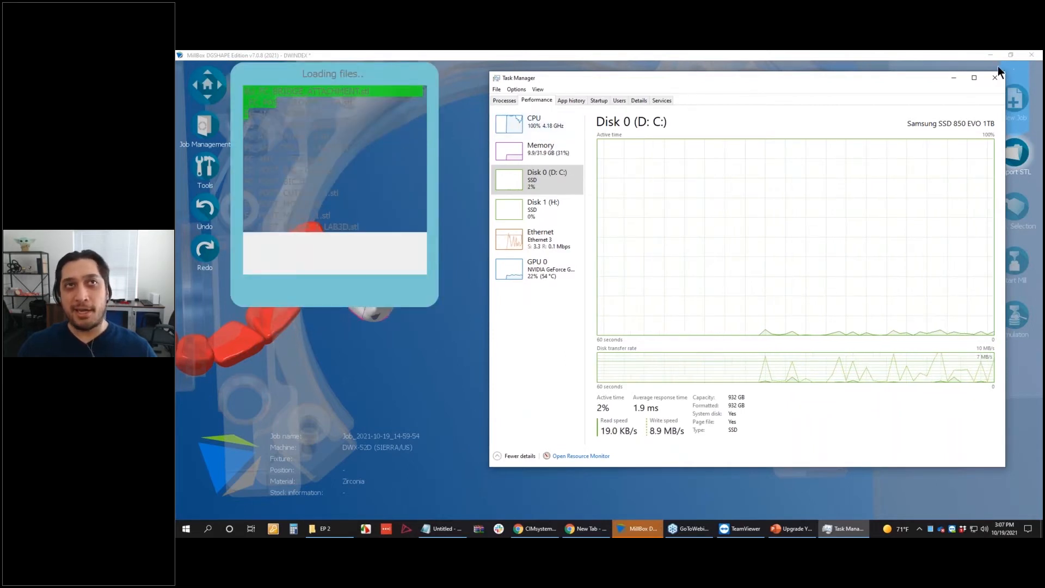
left_click(994, 81)
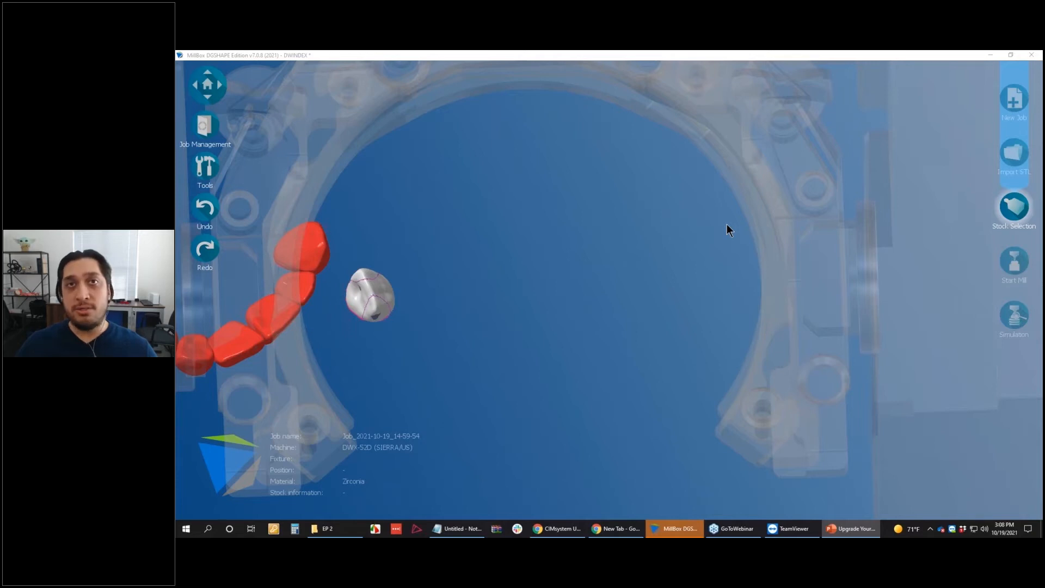
Examine the whole row of imported bridges and crowns beside the machine fixture, leaving the file import without adding anything
scroll(694, 251, "down", 5)
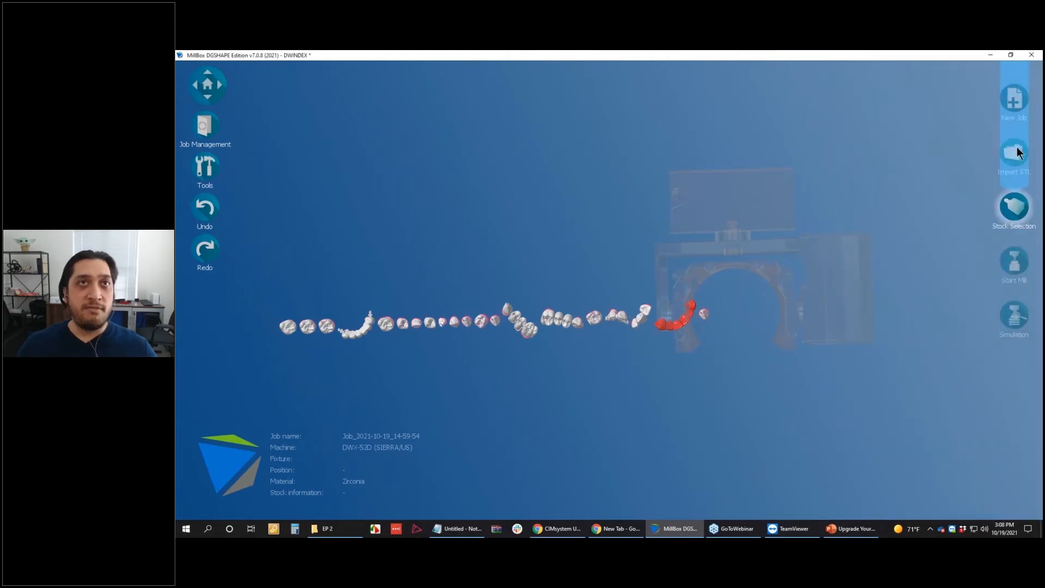
left_click(1017, 148)
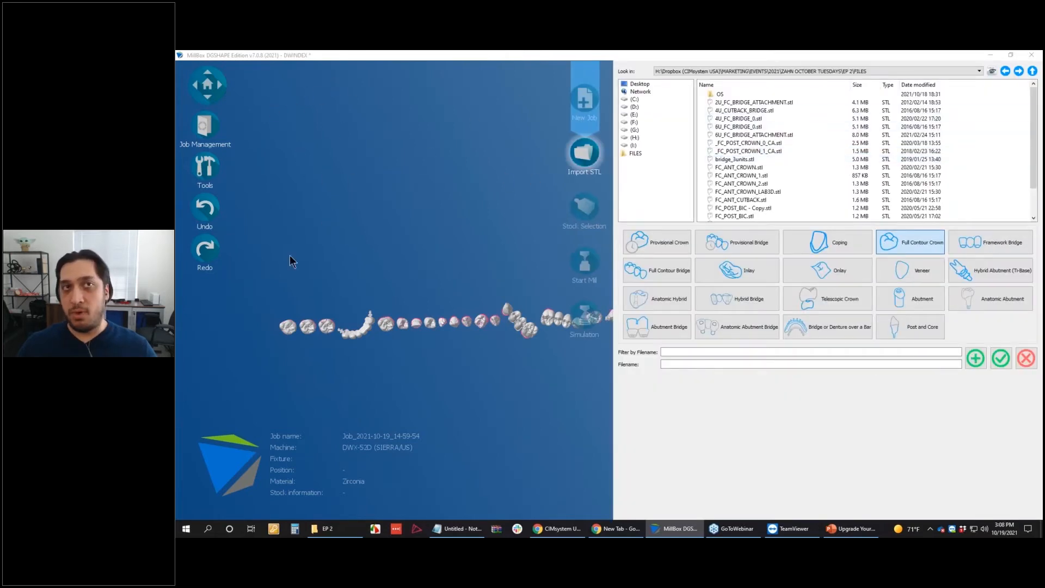
left_click(1025, 358)
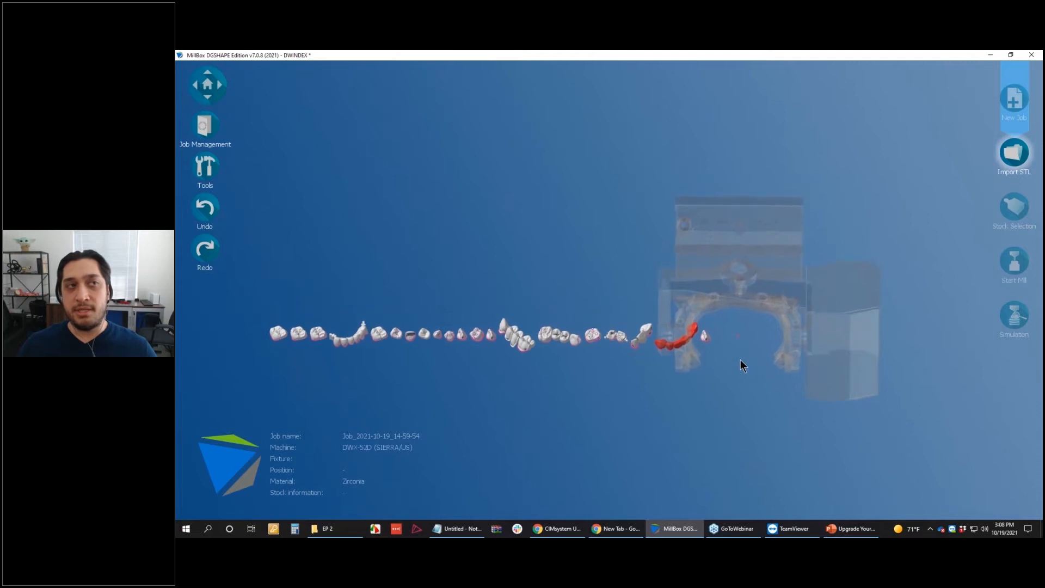
middle_click_drag(740, 361, 735, 331)
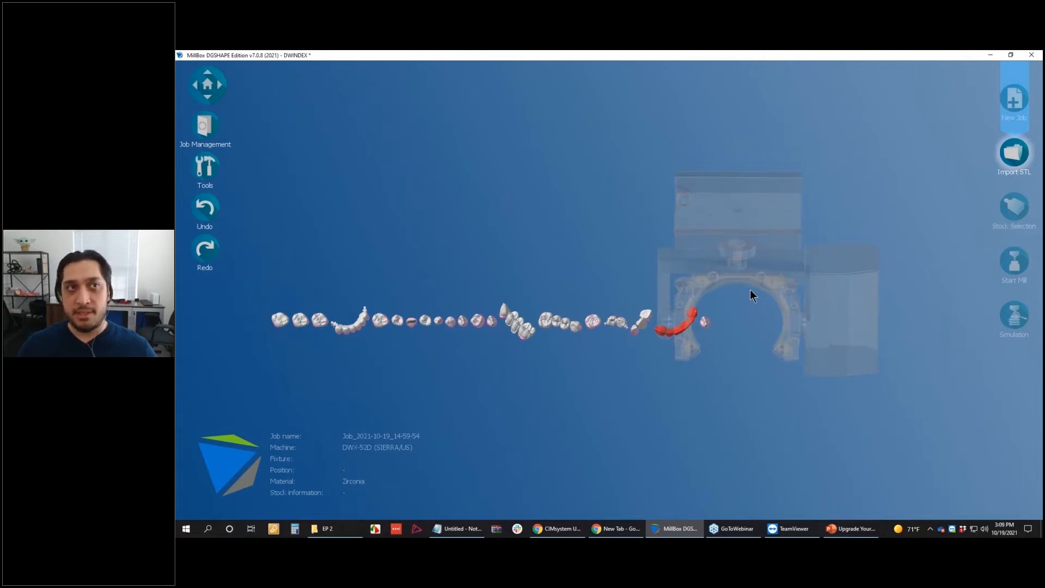
middle_click_drag(711, 285, 707, 303)
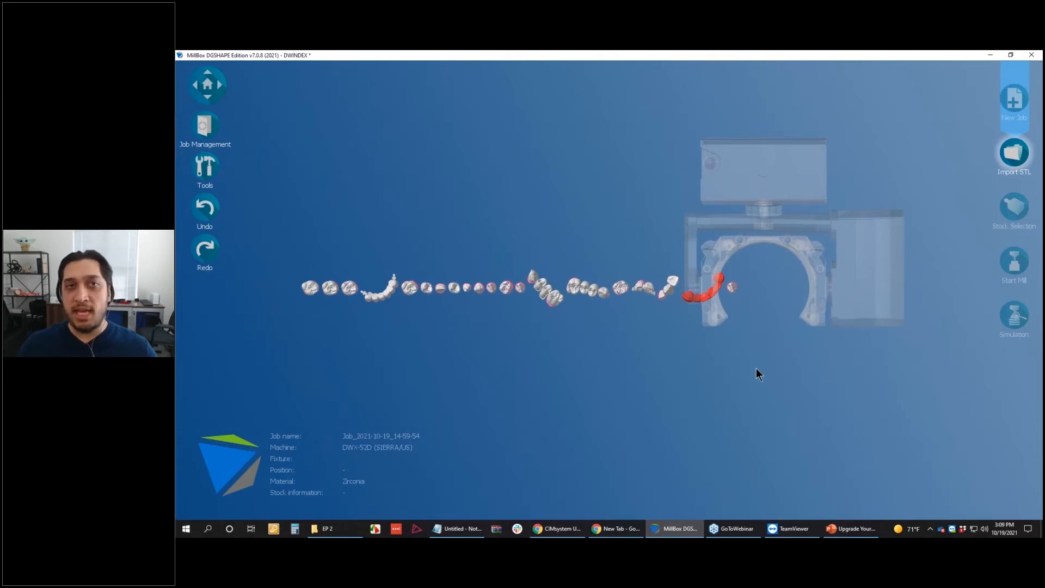
middle_click_drag(756, 368, 556, 293)
middle_click_drag(407, 310, 648, 282)
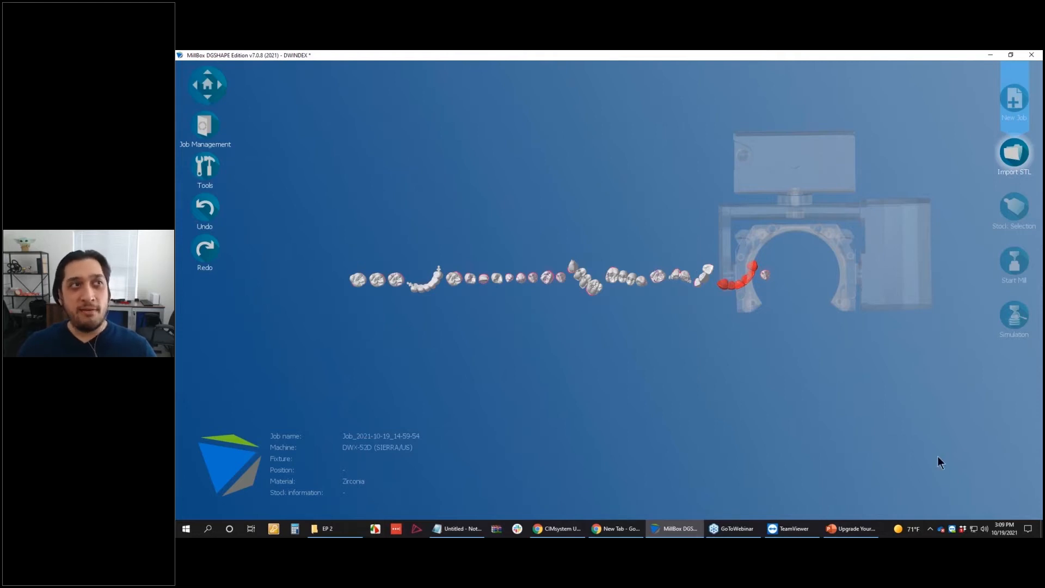
middle_click_drag(619, 448, 919, 275)
scroll(596, 265, "up", 3)
key("Home")
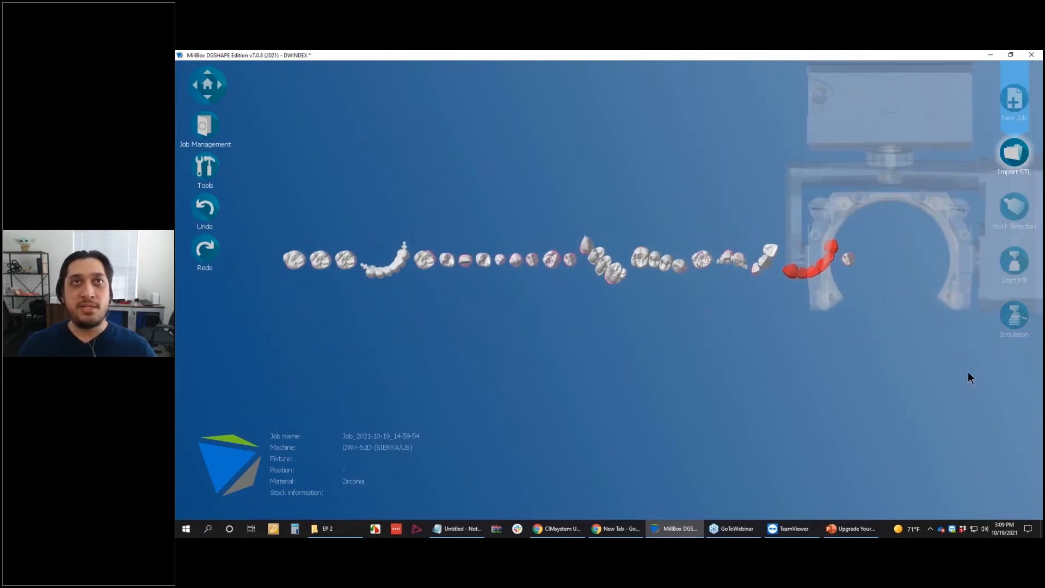
Check the CPU utilization per logical processor in Task Manager and close it
right_click(792, 54)
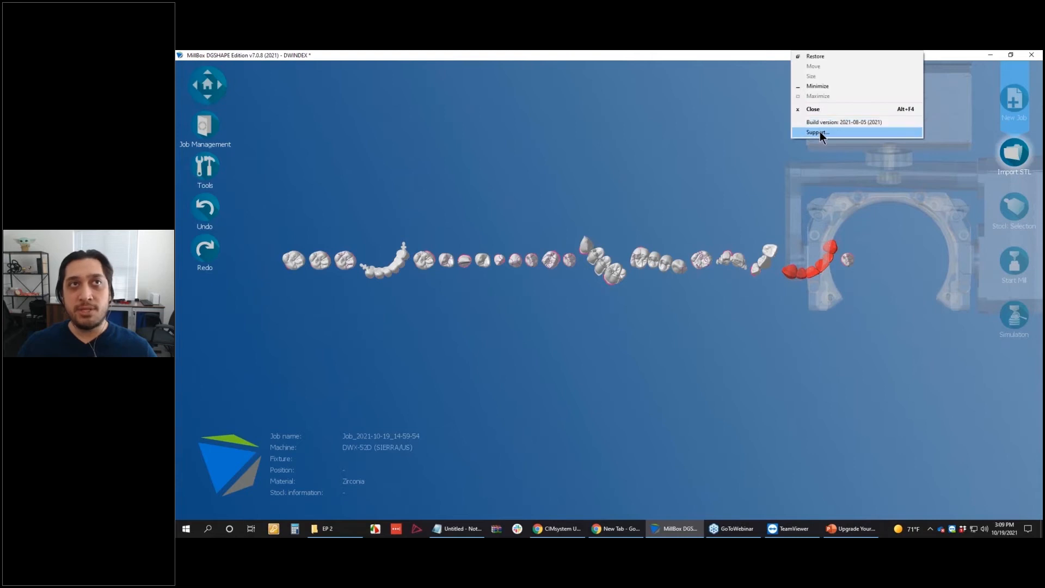
left_click(888, 373)
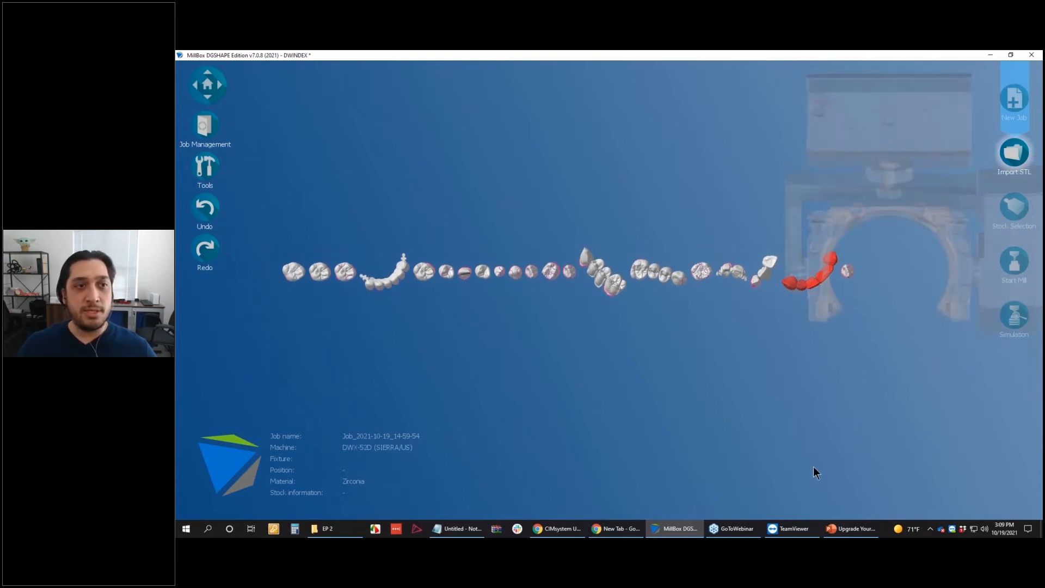
right_click(886, 528)
left_click(915, 475)
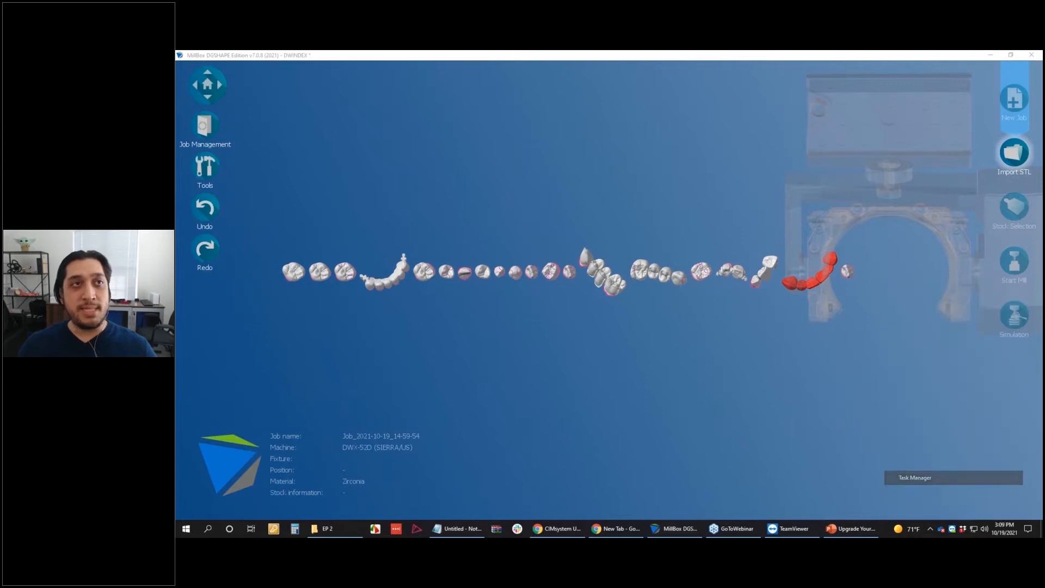
left_click(539, 101)
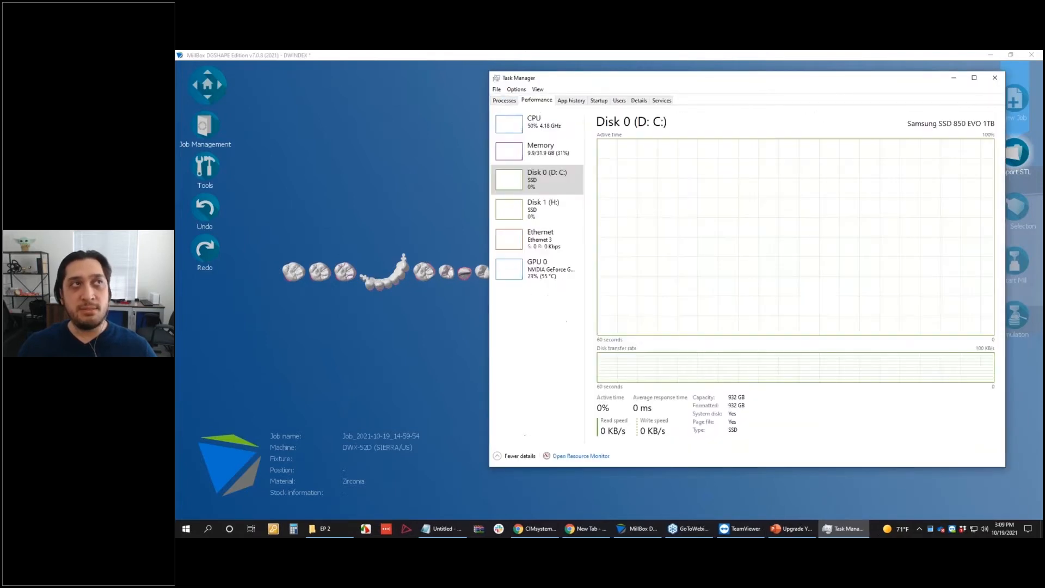
left_click(548, 122)
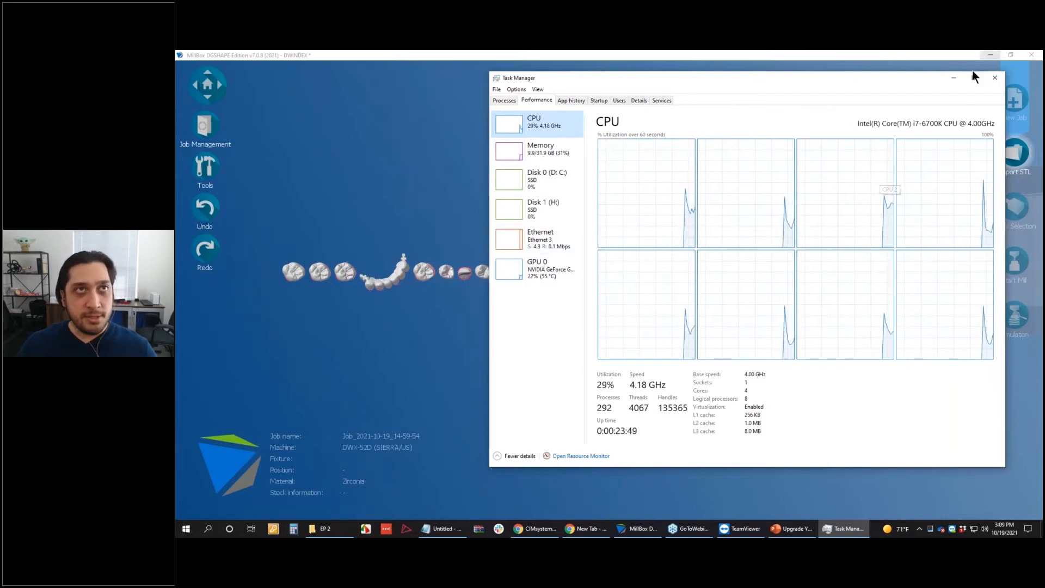
left_click(995, 78)
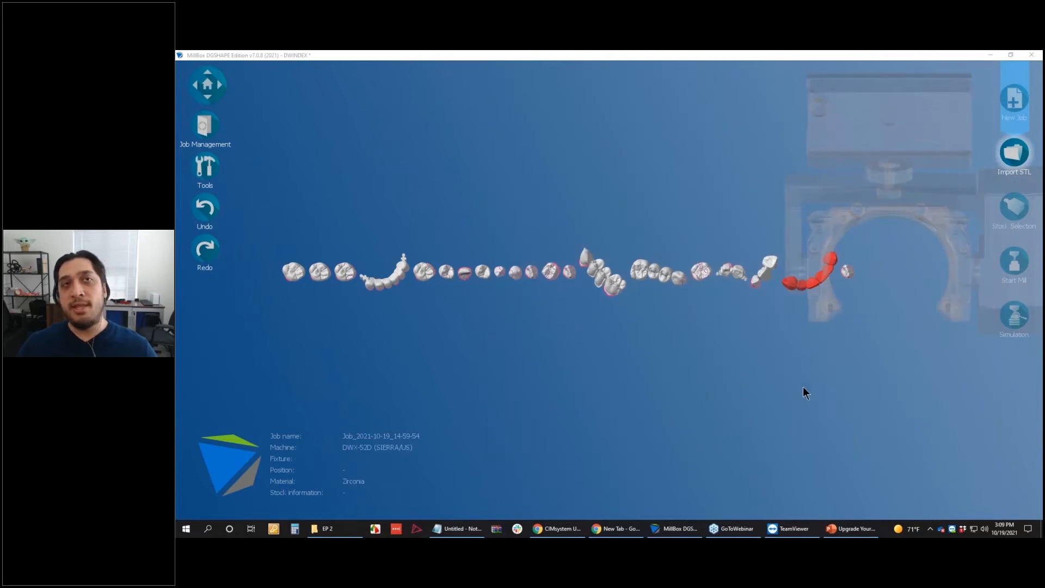
Open the recent job OVERSTRUCTURES
left_click(203, 119)
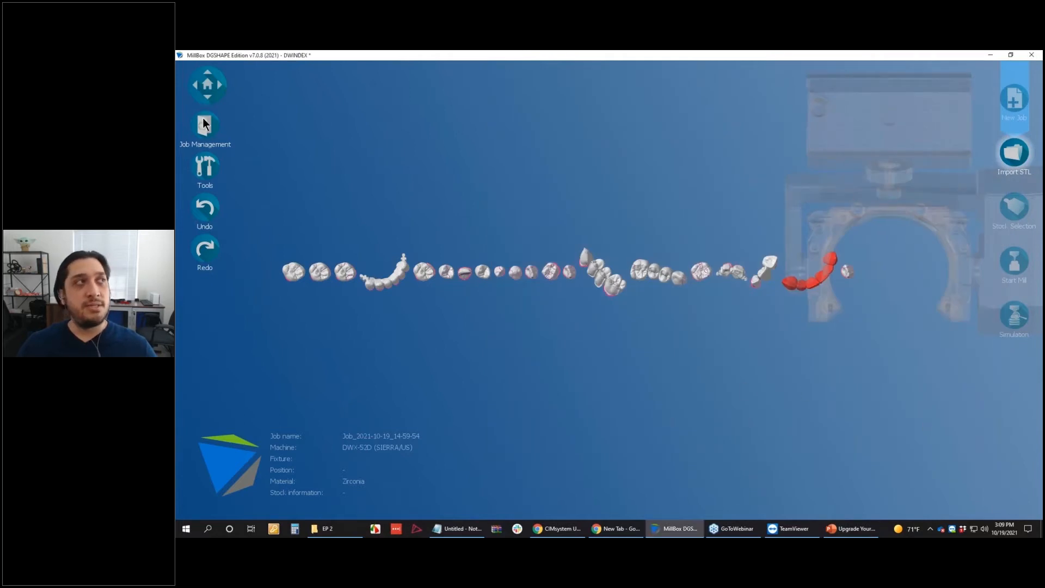
left_click(206, 123)
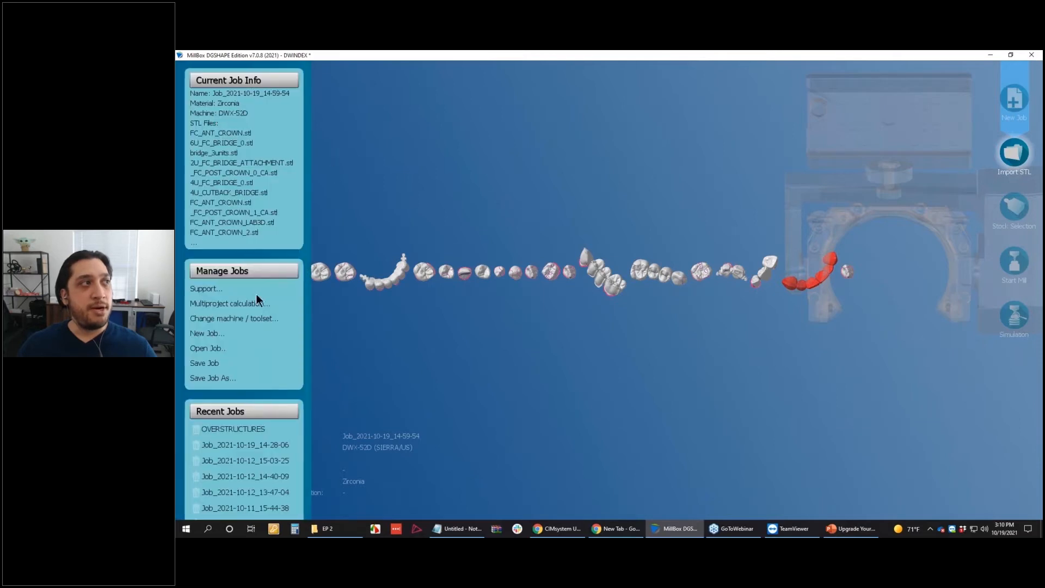
left_click(240, 429)
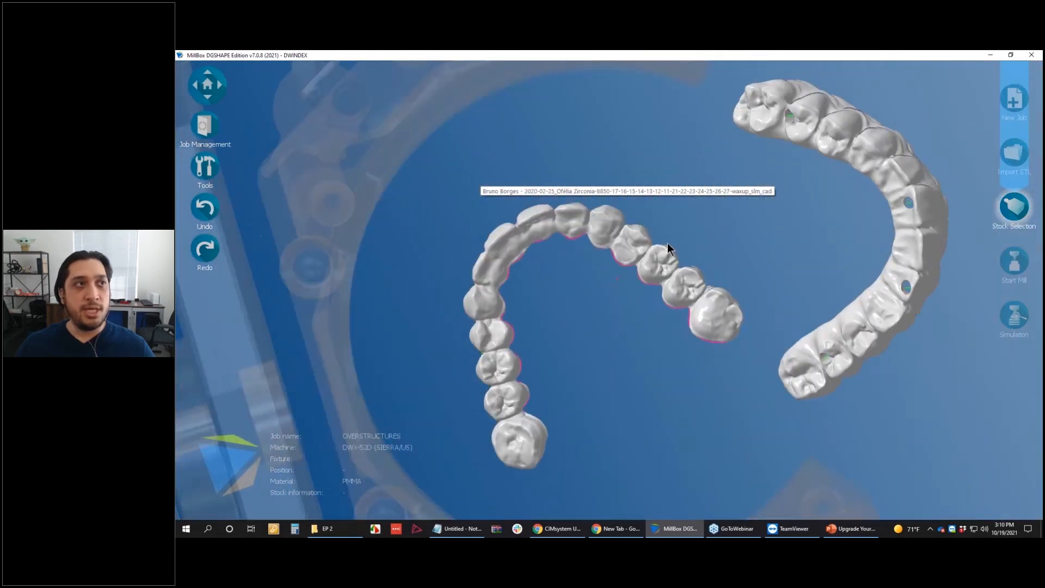
Examine both full-arch overstructures from the occlusal side, the front and the underside
right_click_drag(625, 377, 669, 289)
key("space")
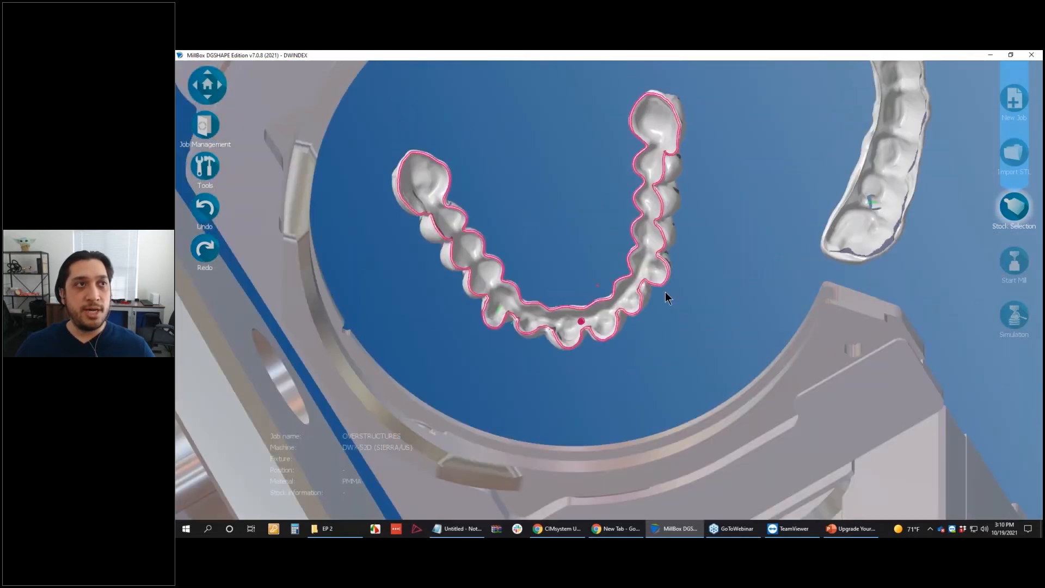
mouse_move(665, 292)
right_mouse_down()
mouse_move(659, 106)
mouse_move(633, 157)
mouse_move(670, 166)
mouse_move(685, 249)
mouse_move(707, 232)
mouse_move(713, 279)
mouse_move(775, 270)
mouse_move(769, 251)
mouse_move(815, 265)
mouse_move(815, 214)
right_mouse_up()
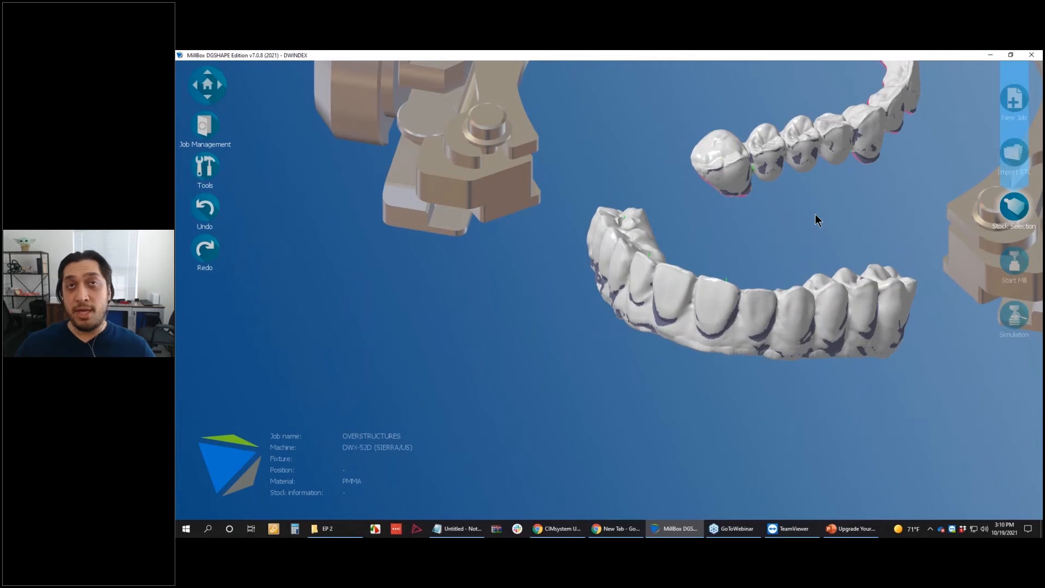
scroll(815, 214, "down", 3)
right_click_drag(815, 214, 815, 214)
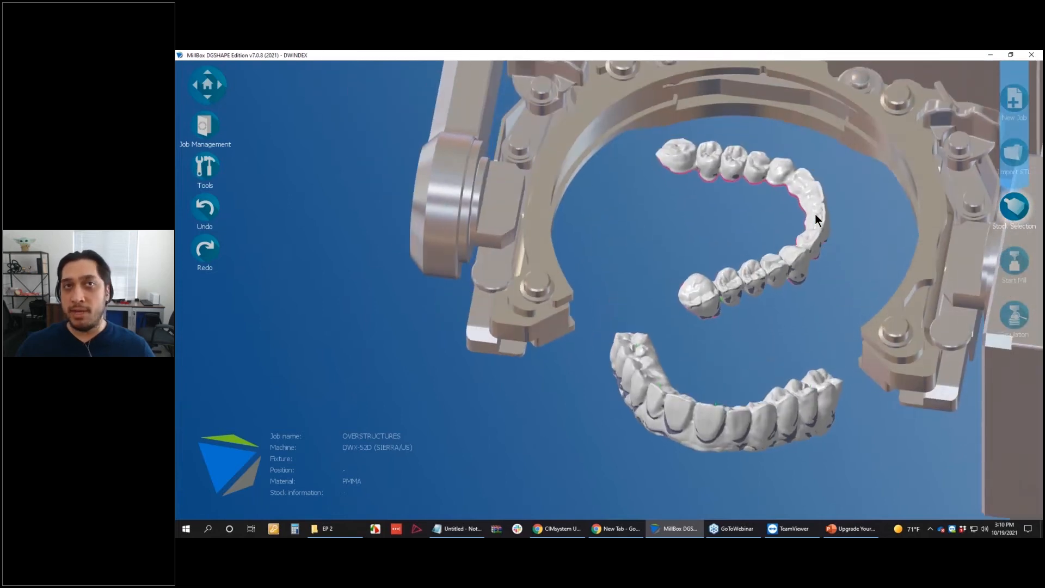
left_click(208, 85)
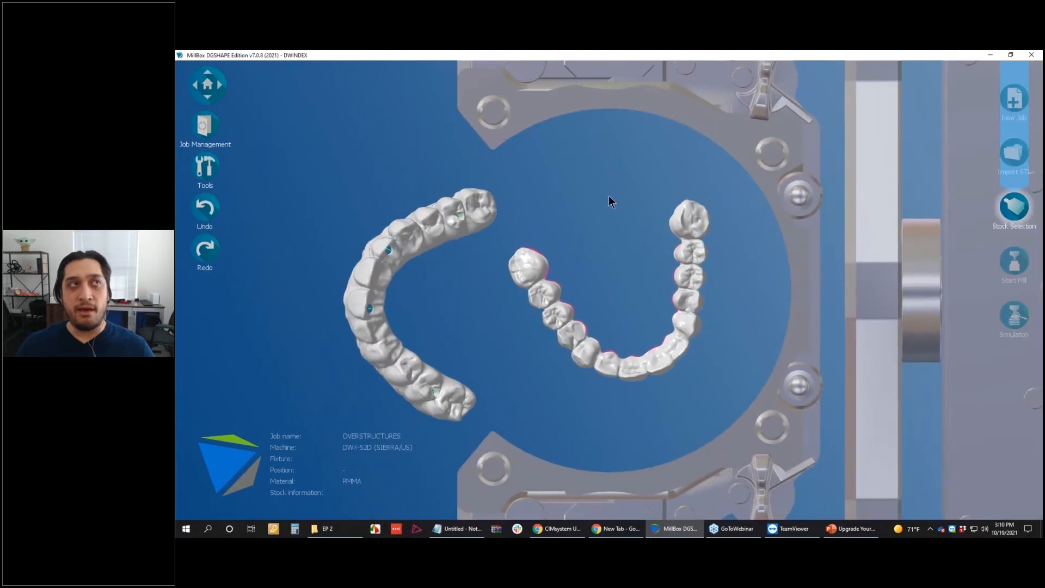
left_click(209, 90)
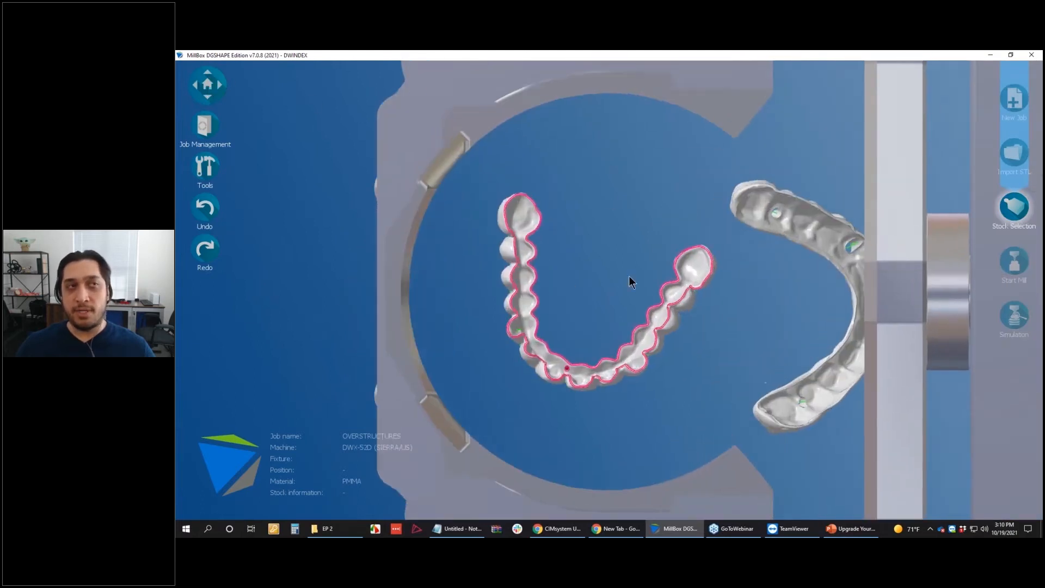
Examine the margin line around the underside of the full-arch bridge inside the fixture up close
scroll(629, 280, "up", 3)
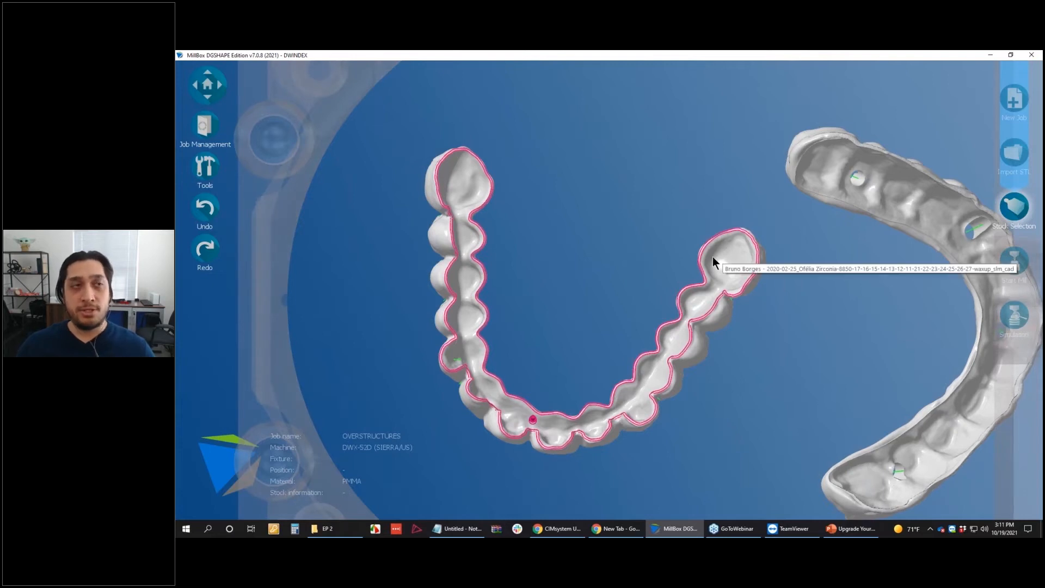
scroll(772, 337, "down", 1)
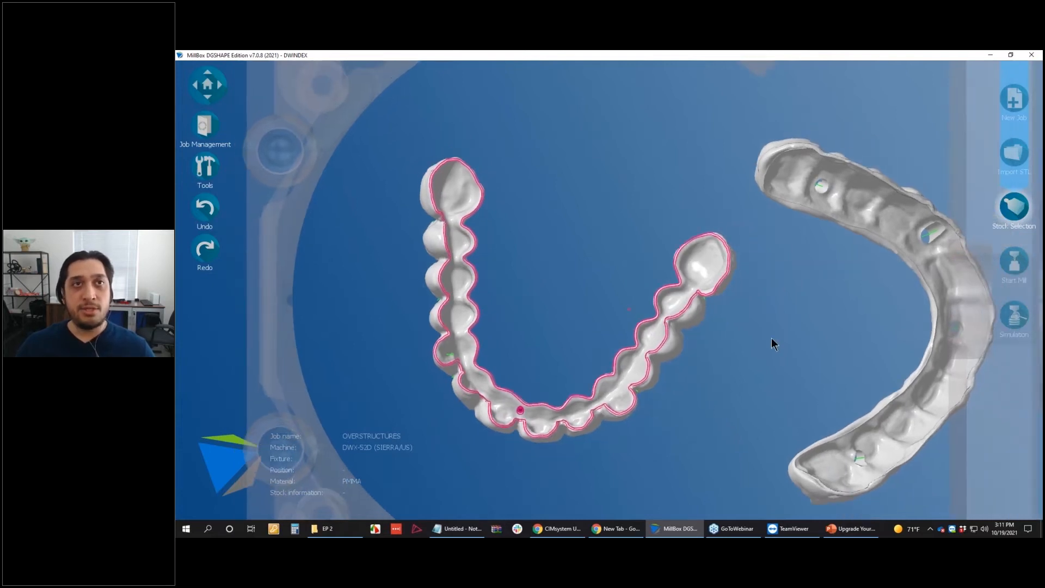
middle_click_drag(601, 364, 819, 381)
right_click_drag(806, 370, 658, 322)
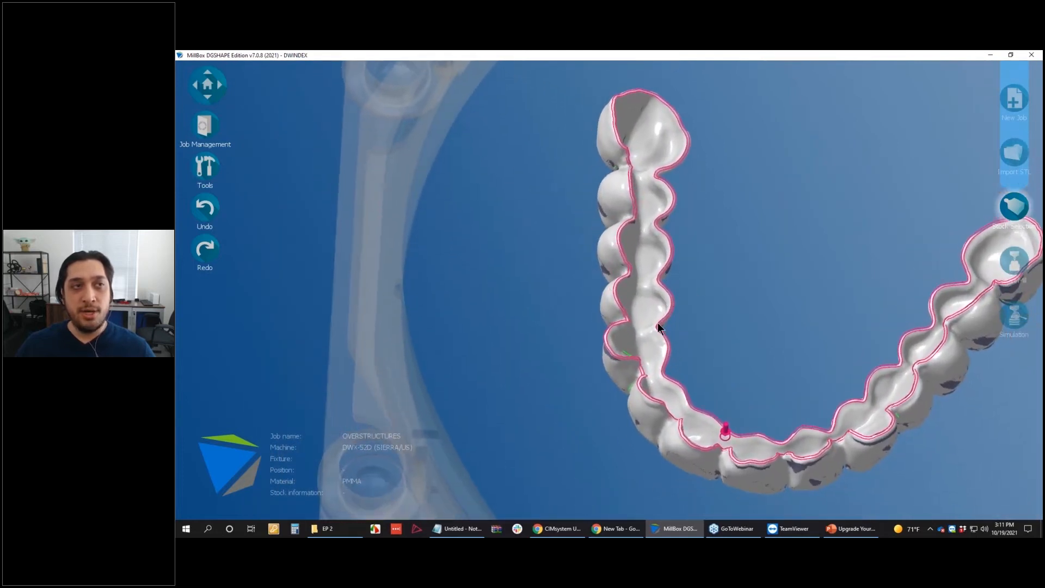
right_click_drag(669, 370, 622, 312)
scroll(916, 254, "down", 6)
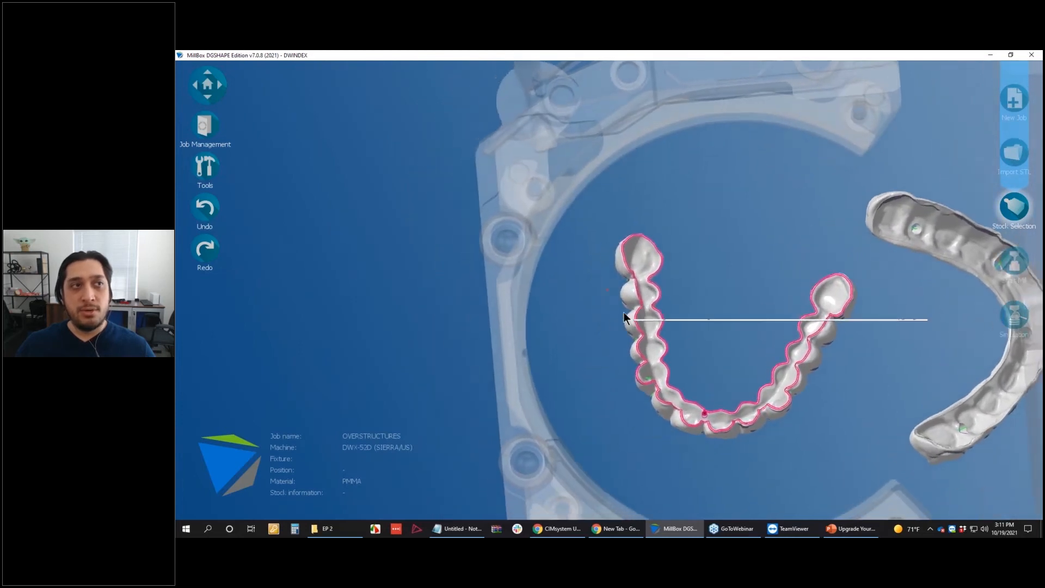
right_click_drag(709, 295, 689, 313)
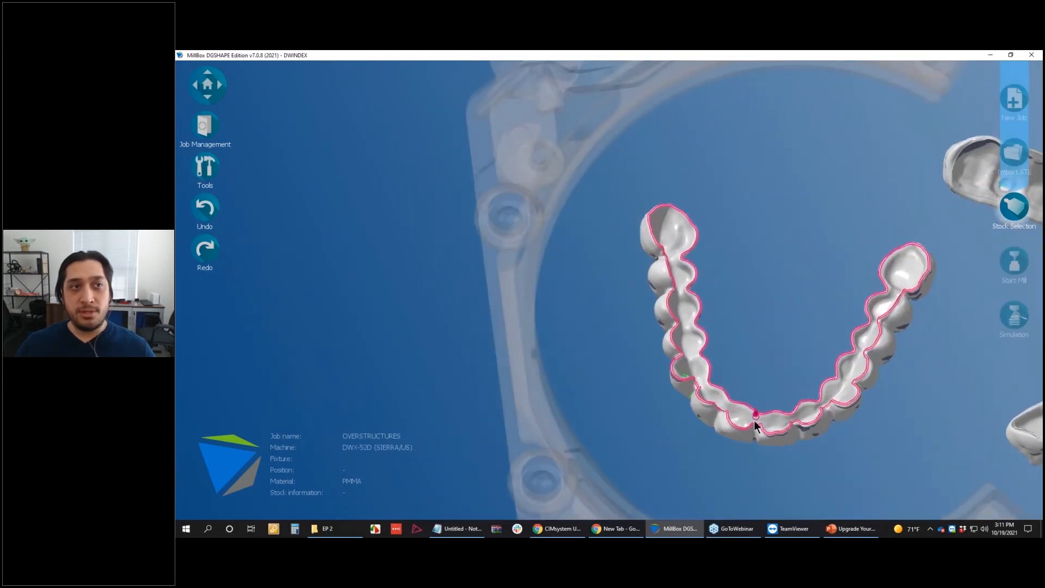
right_click_drag(754, 421, 488, 246)
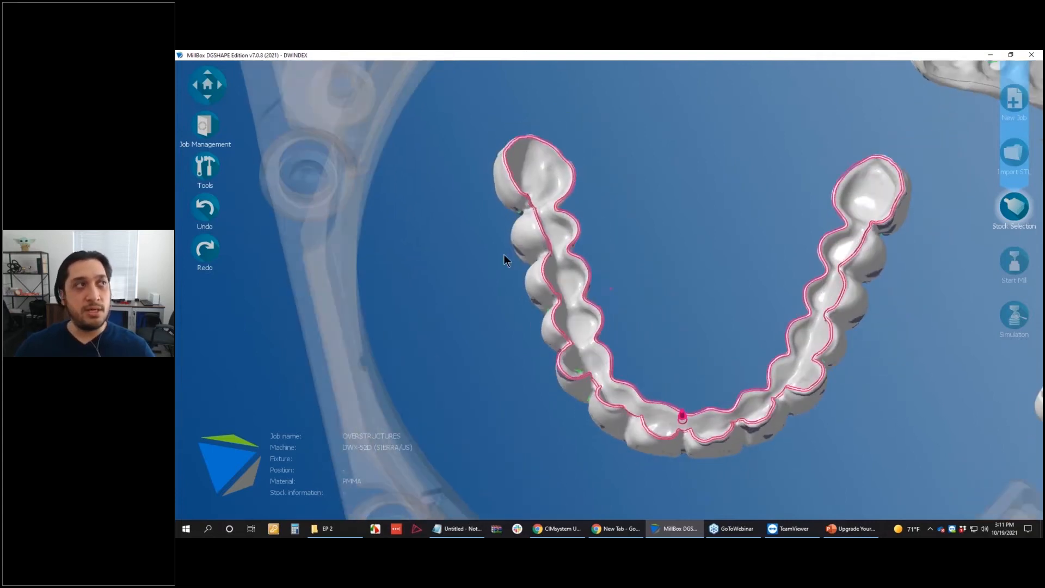
Start deleting curves or caps with the curve and surface tools and display the full-arch bridge's curves without its body
left_click(213, 165)
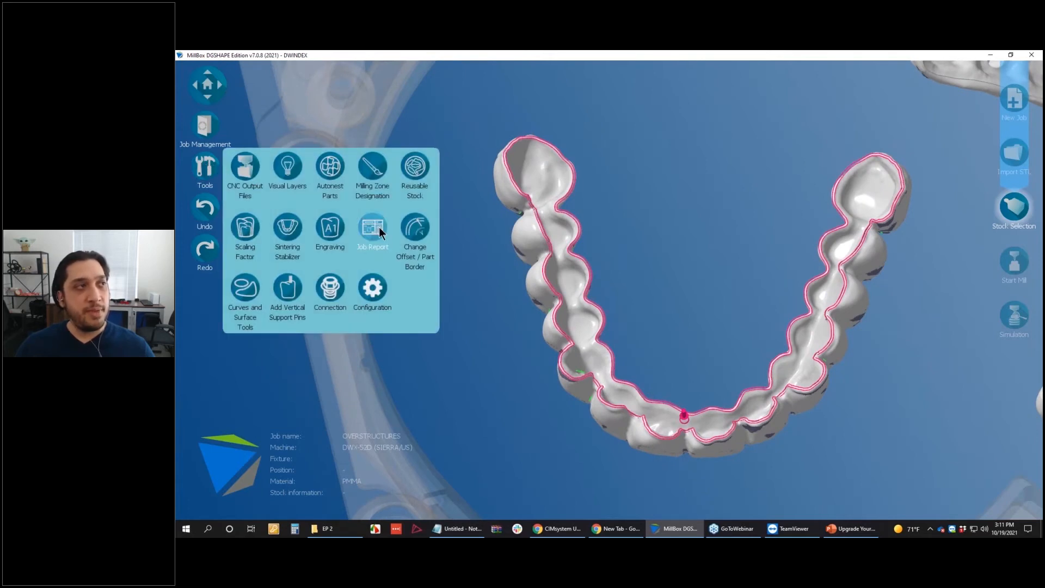
left_click(244, 291)
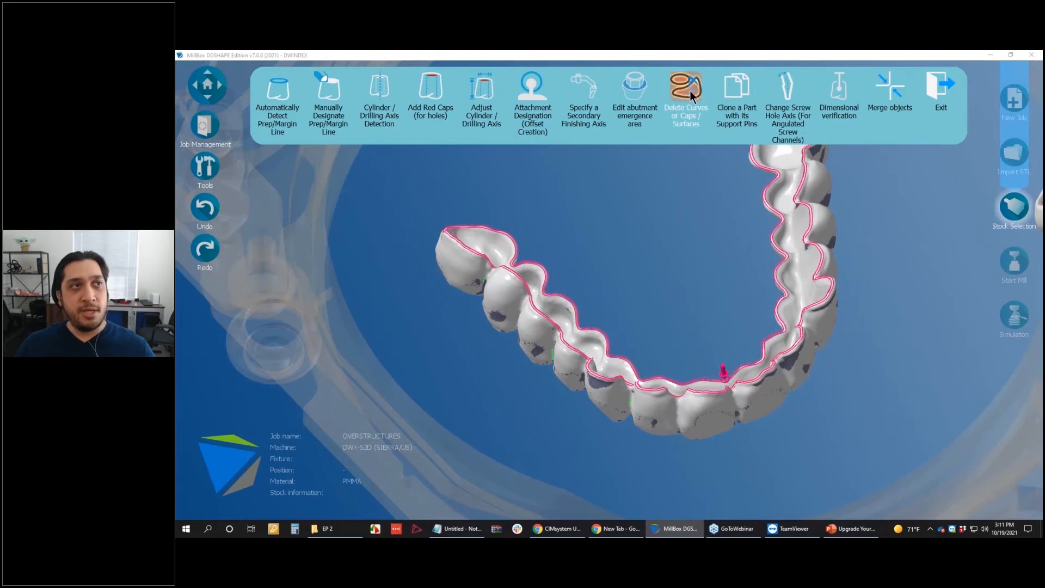
left_click(690, 91)
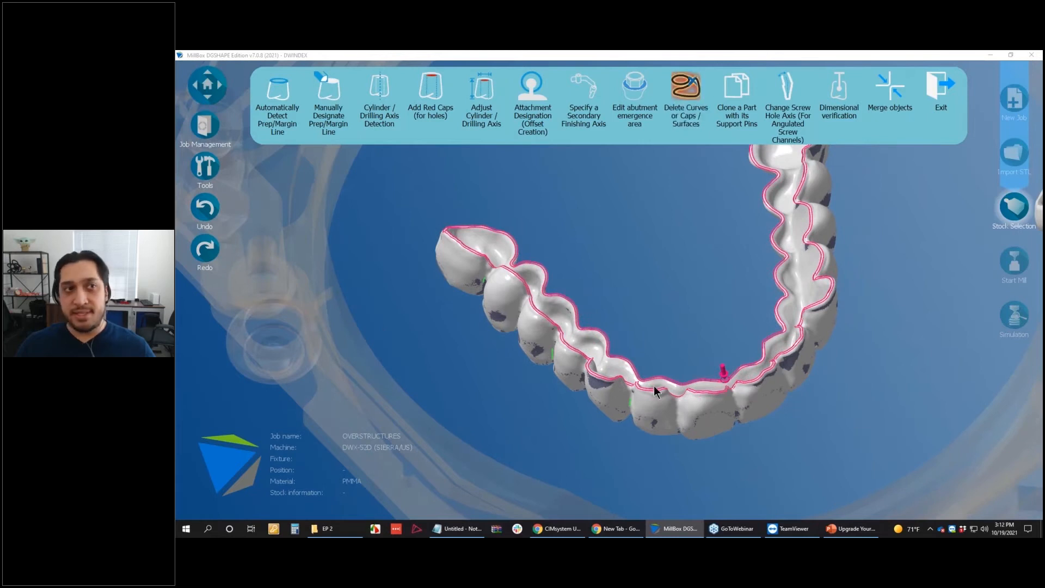
left_click(692, 93)
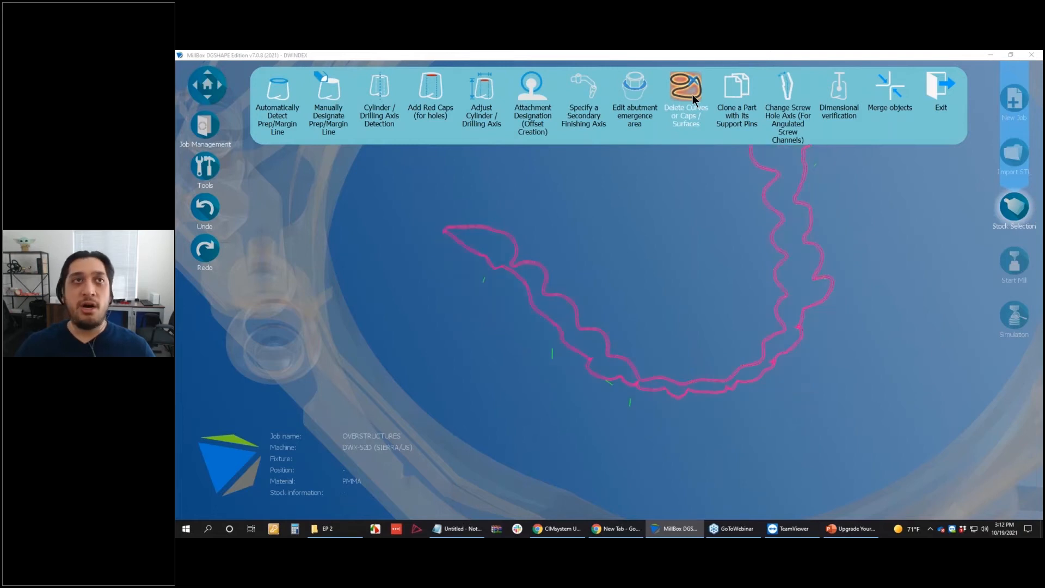
middle_click_drag(564, 463, 606, 422)
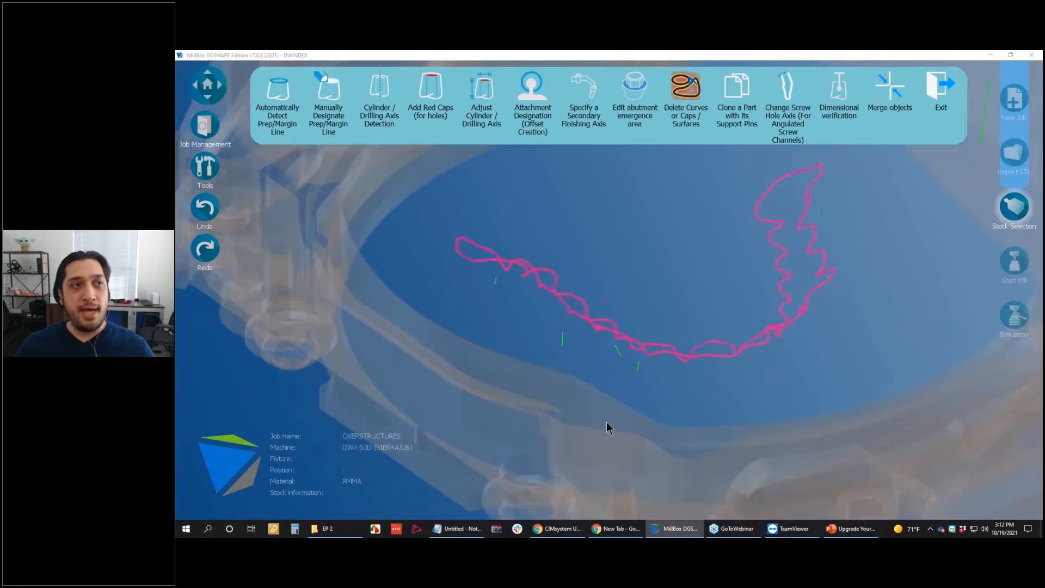
scroll(606, 423, "up", 2)
scroll(606, 423, "up", 2)
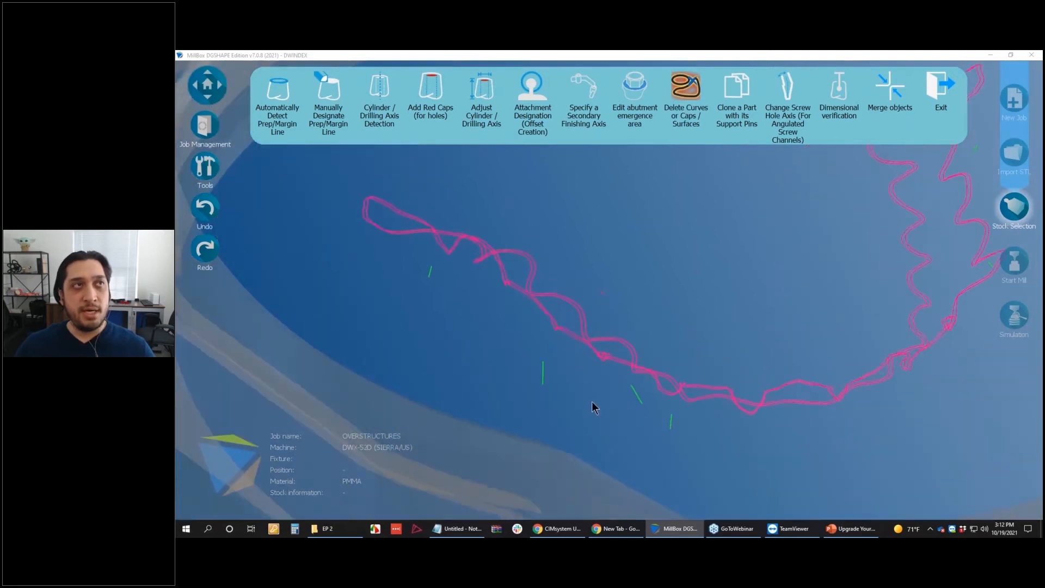
left_click(687, 90)
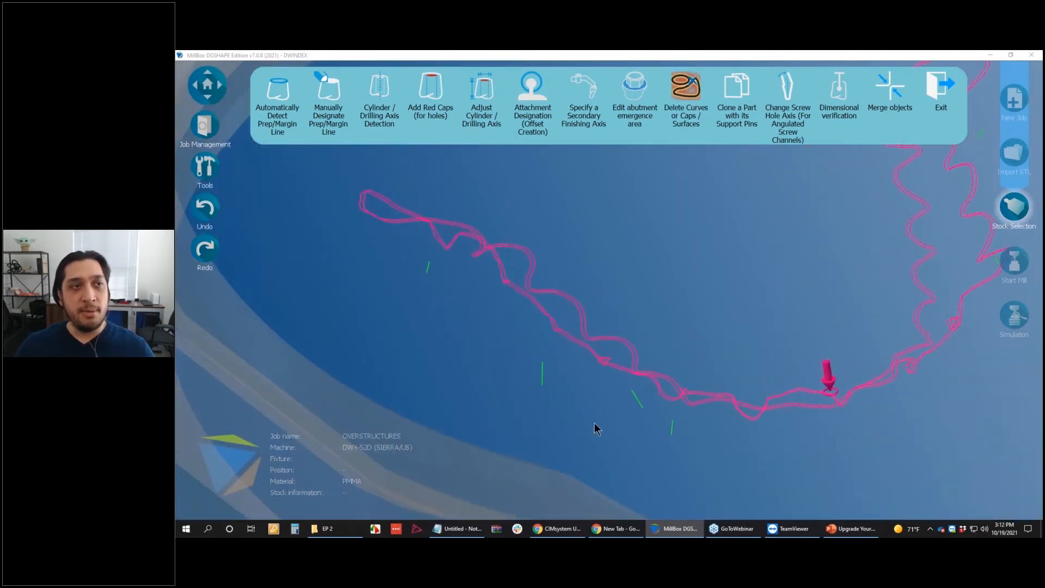
Delete the green drilling axes below the bridge's margin line and exit the curve and surface tools
middle_click_drag(594, 423, 558, 398)
middle_click_drag(539, 337, 653, 289)
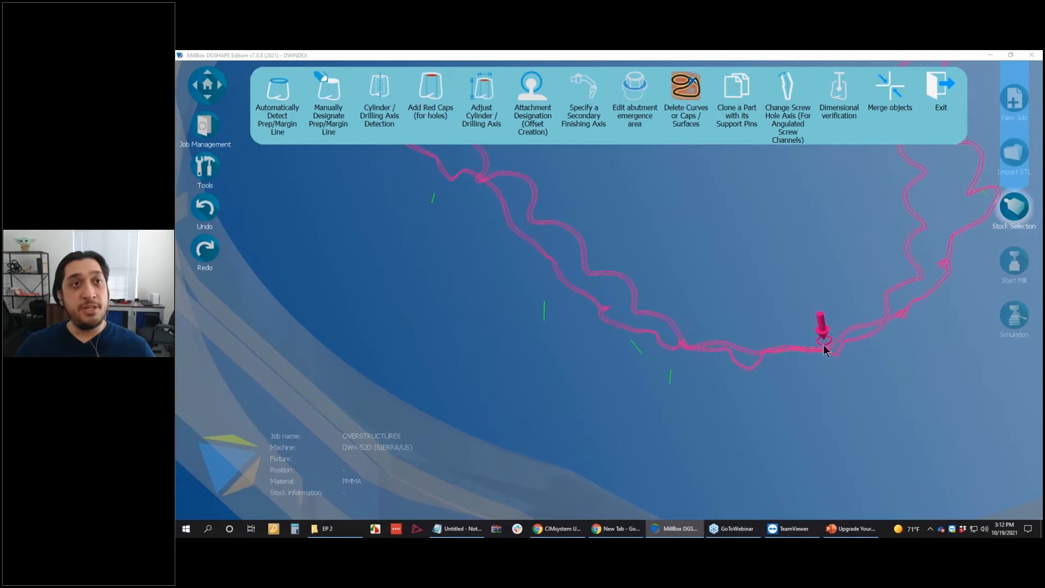
middle_click_drag(622, 396, 686, 368)
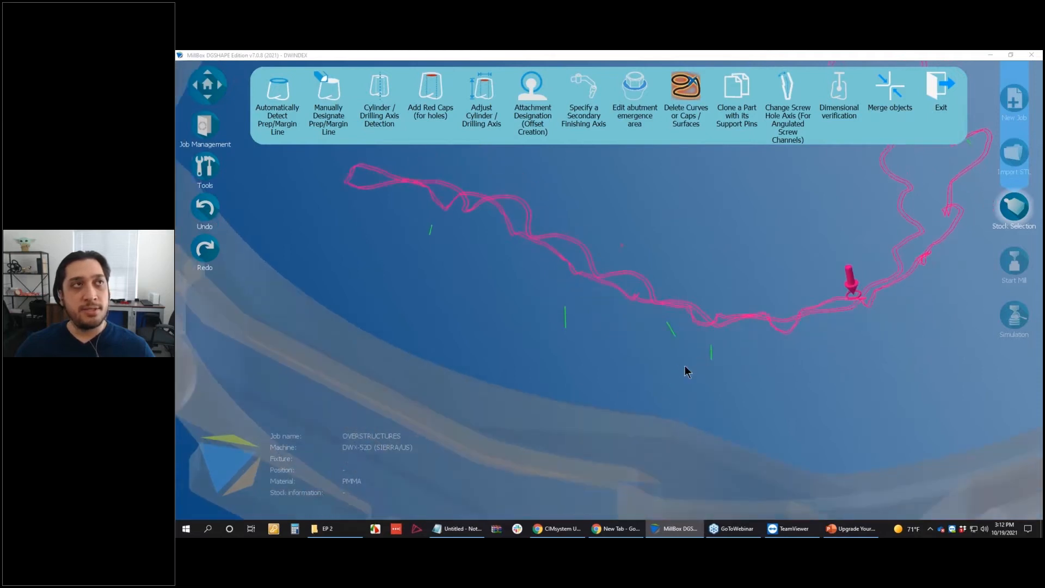
left_click(712, 357)
left_click(671, 330)
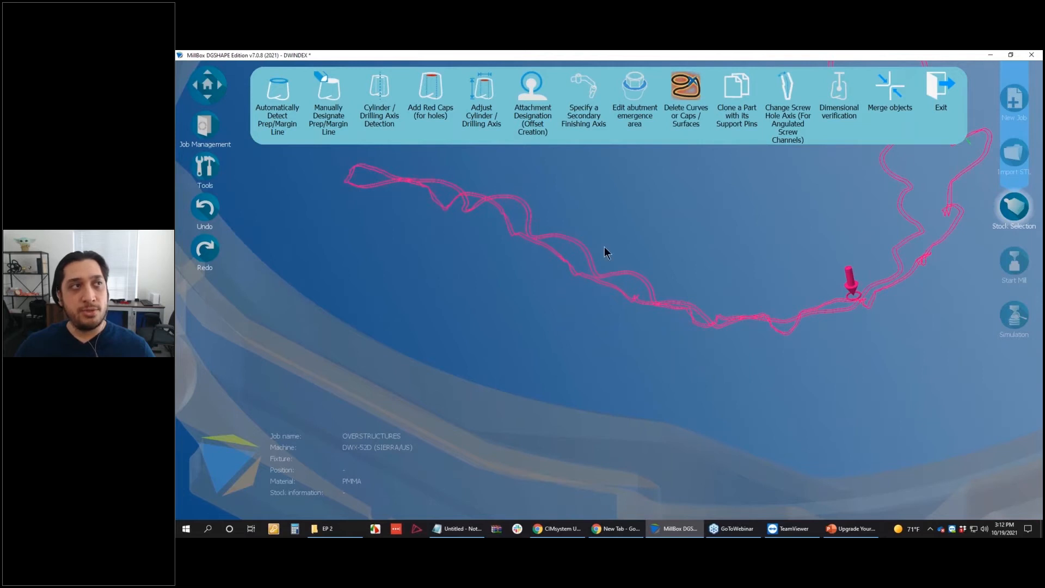
middle_click_drag(682, 258, 671, 373)
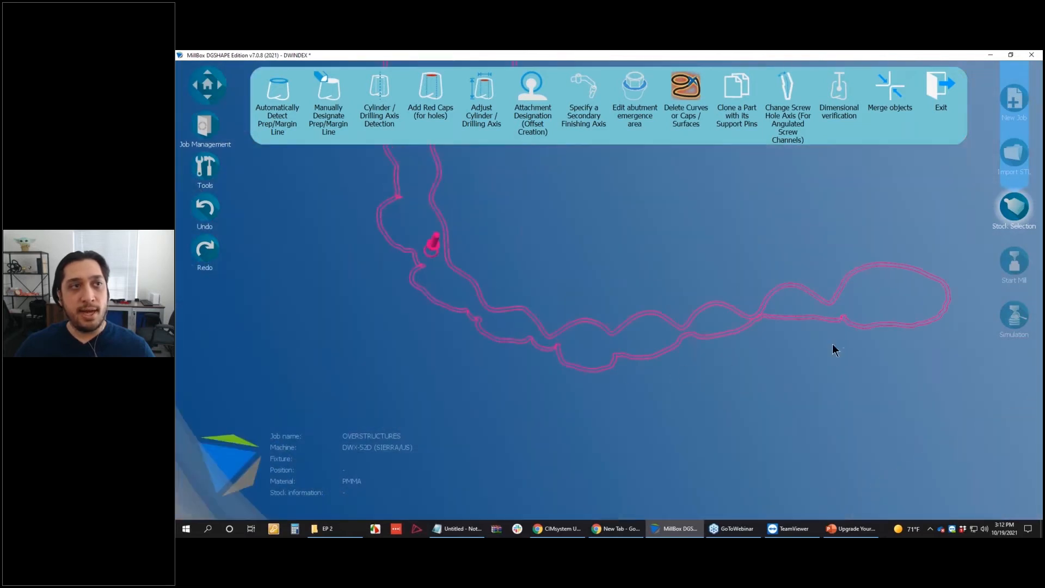
left_click(937, 82)
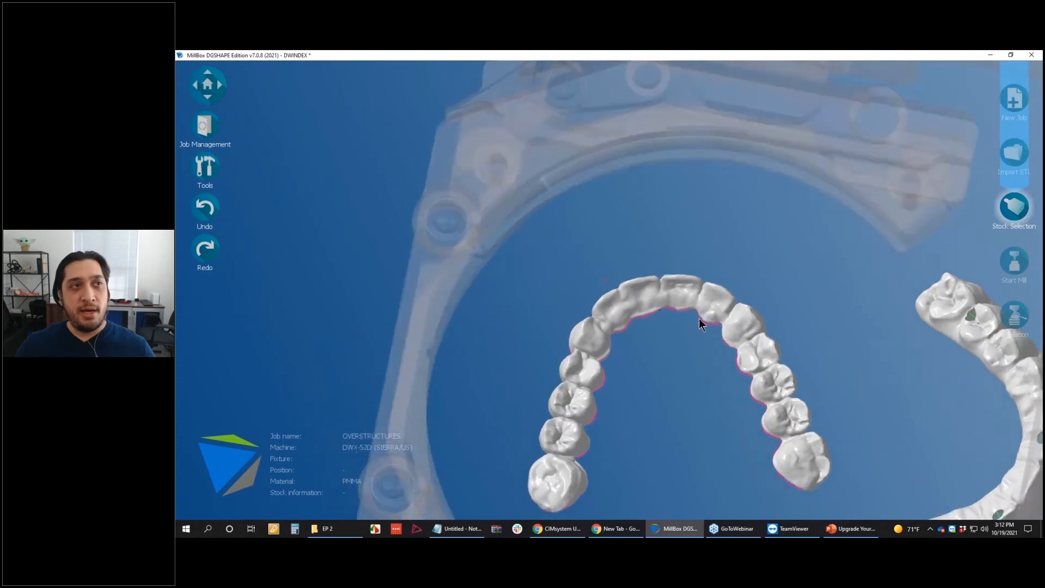
Reposition the full-arch bridge and the second overstructure inside the fixture ring
middle_click_drag(732, 230, 498, 264)
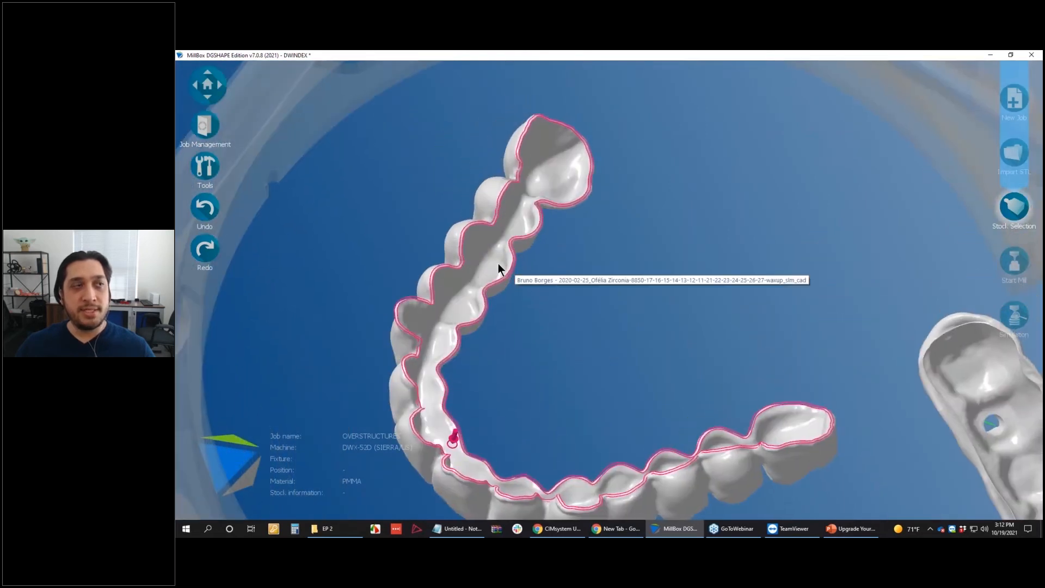
middle_click_drag(645, 280, 717, 269)
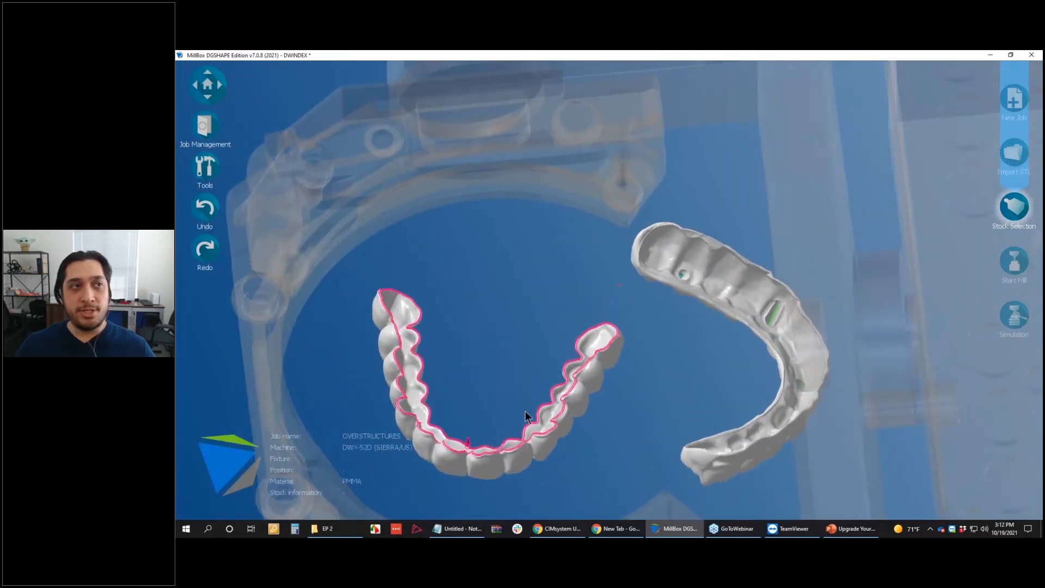
mouse_move(503, 447)
left_mouse_down()
mouse_move(486, 444)
mouse_move(496, 452)
left_mouse_up()
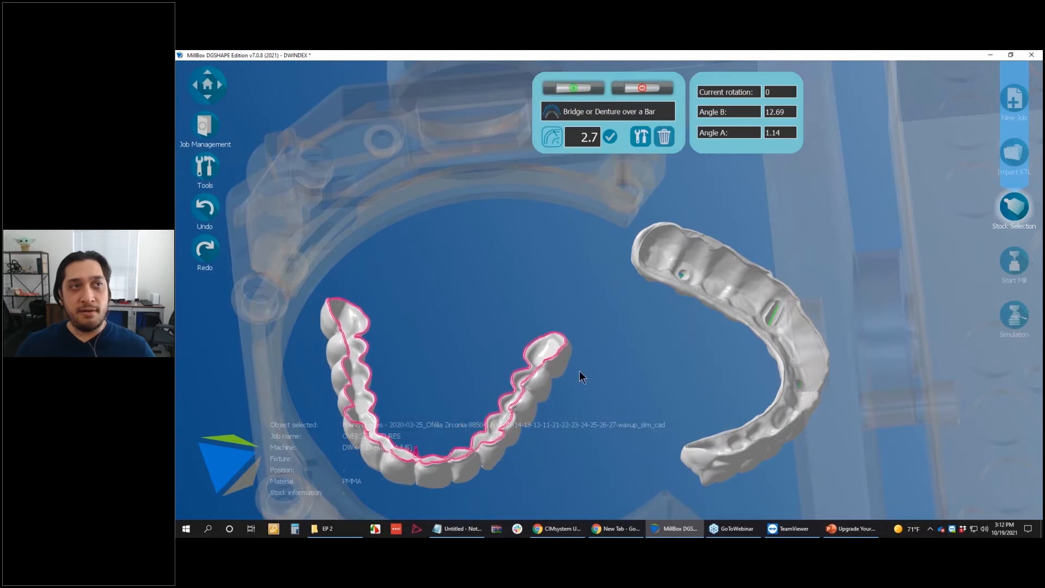
left_click_drag(749, 283, 680, 266)
left_click(709, 224)
Examine the underside rim and the screw access holes of the overstructure without a margin line
middle_click_drag(708, 226, 626, 439)
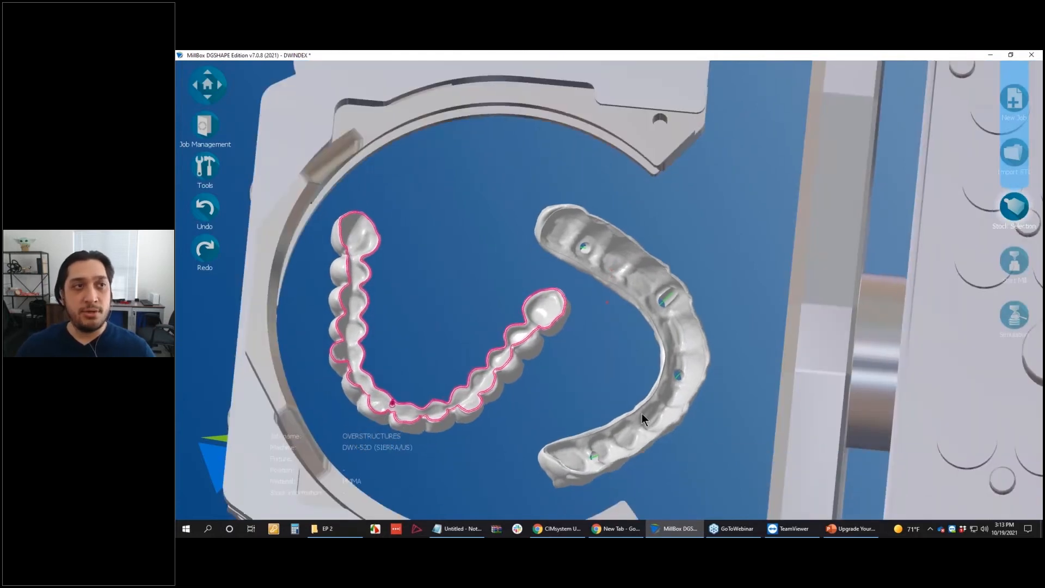
scroll(642, 413, "up", 3)
middle_click_drag(641, 413, 593, 304)
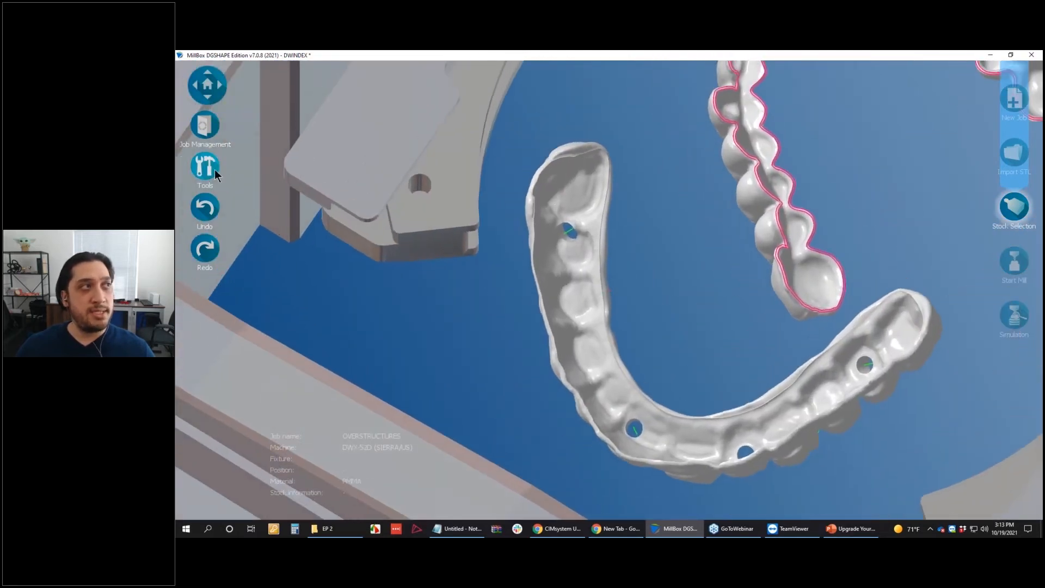
left_click(213, 171)
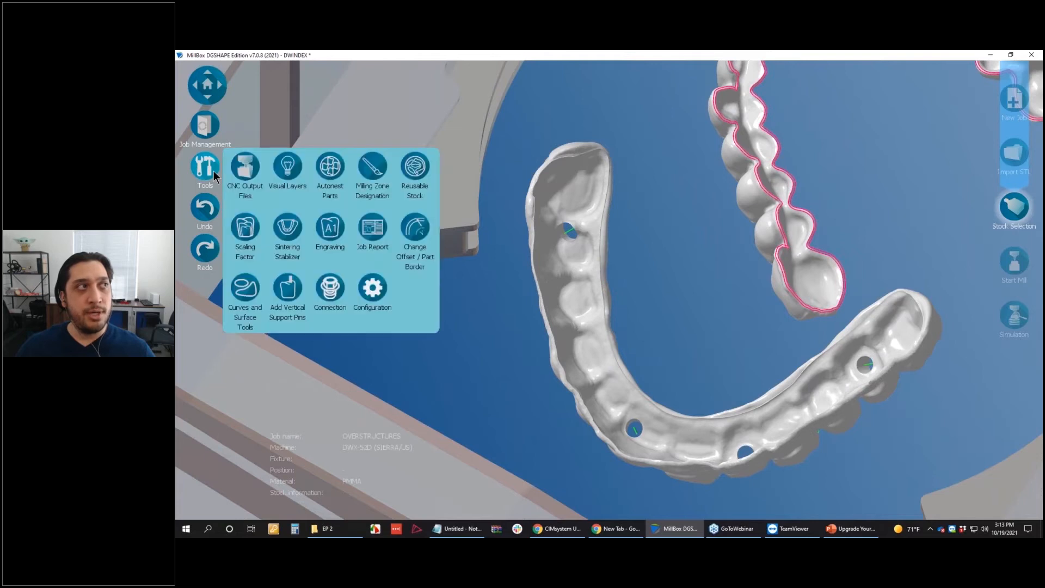
left_click(667, 196)
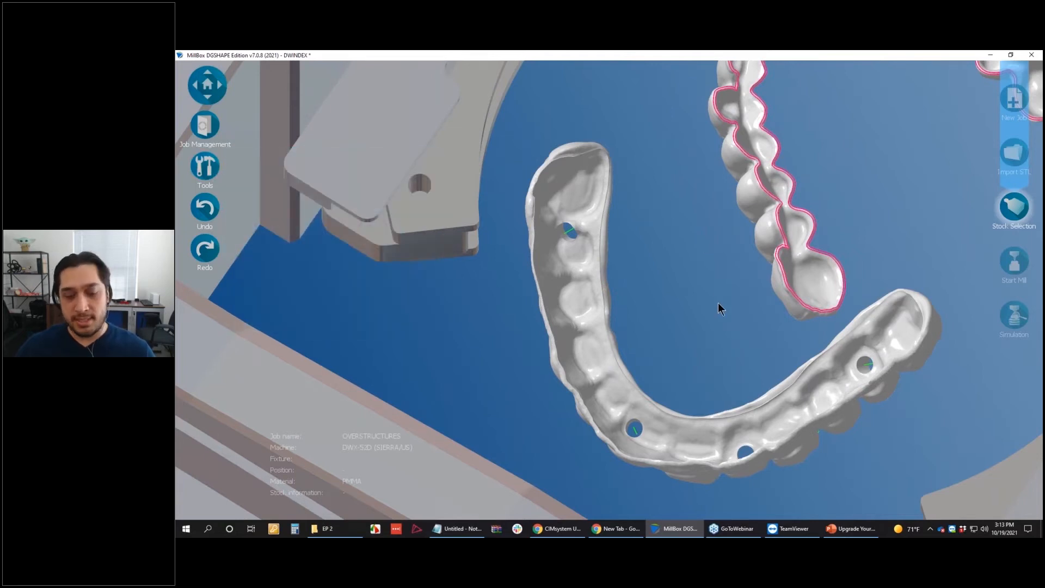
middle_click_drag(714, 307, 886, 266)
middle_click_drag(902, 348, 887, 328)
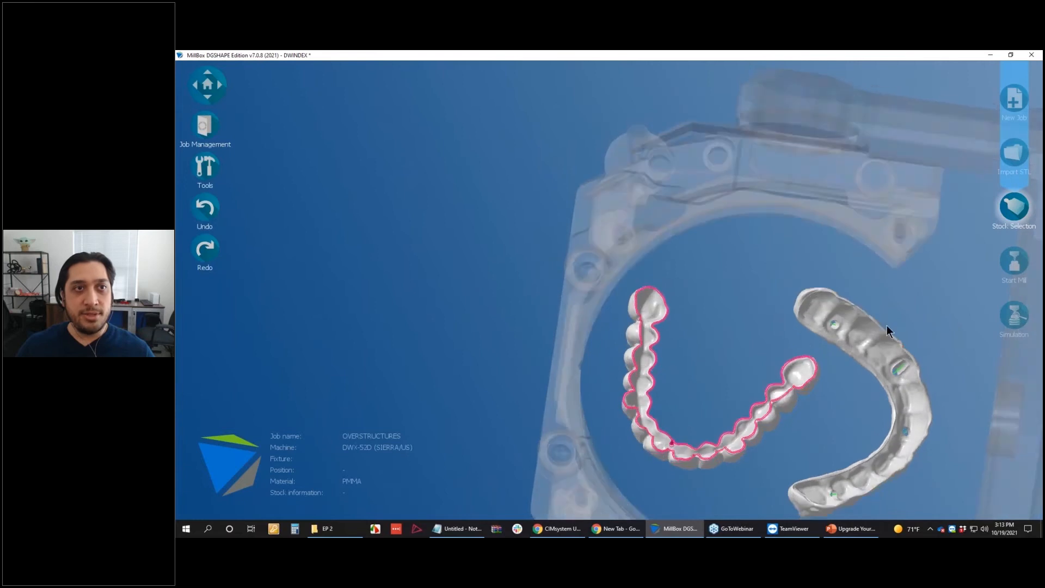
scroll(884, 423, "up", 6)
scroll(824, 166, "down", 2)
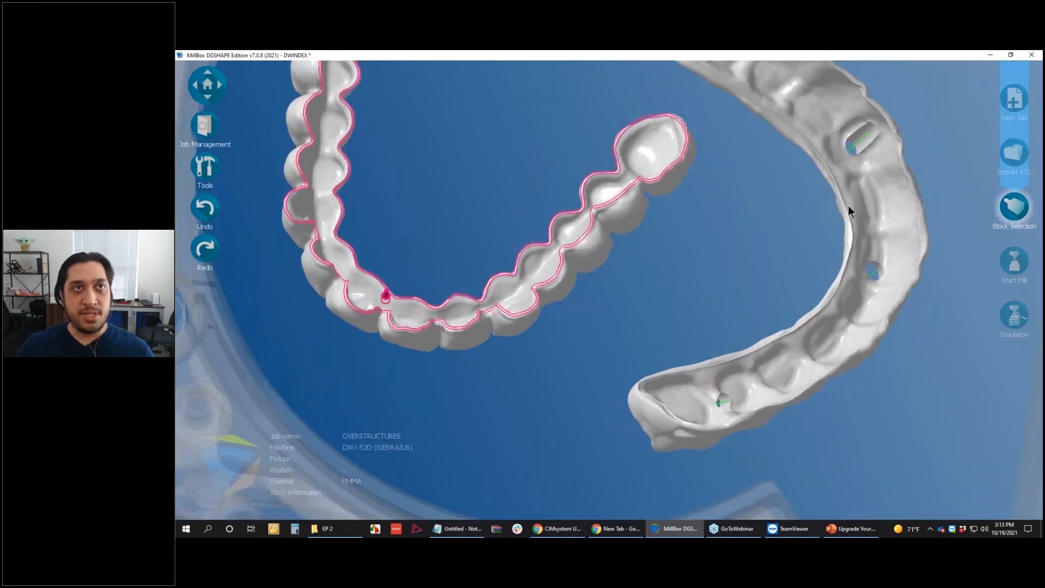
middle_click_drag(848, 205, 916, 204)
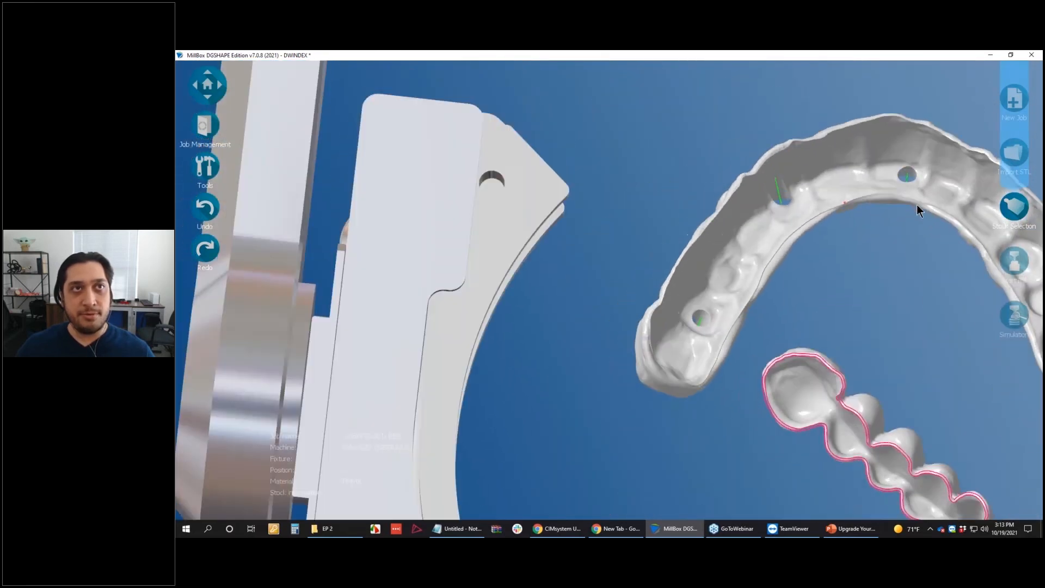
middle_click_drag(920, 148, 654, 157)
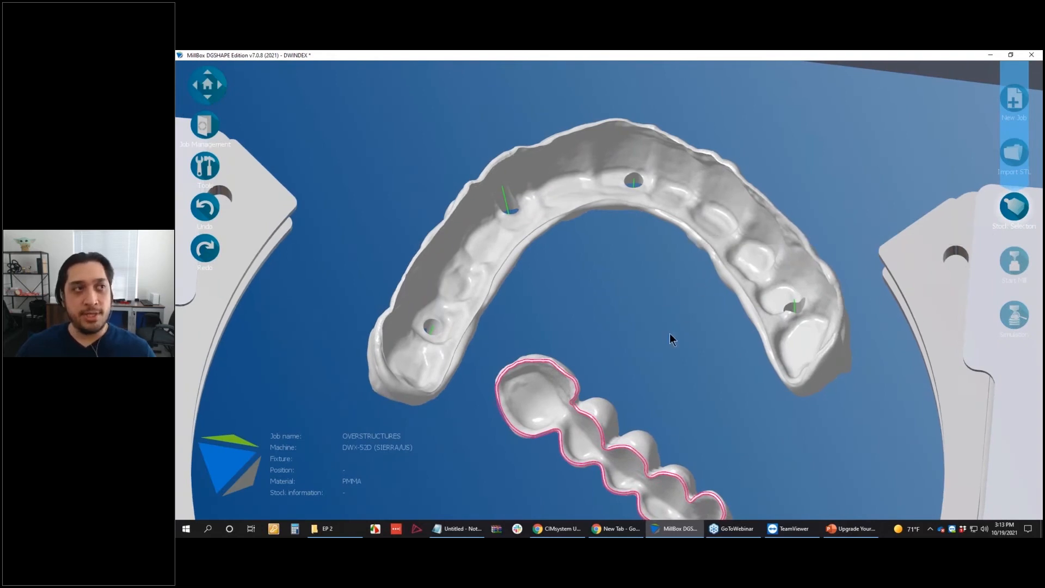
middle_click_drag(647, 301, 664, 139)
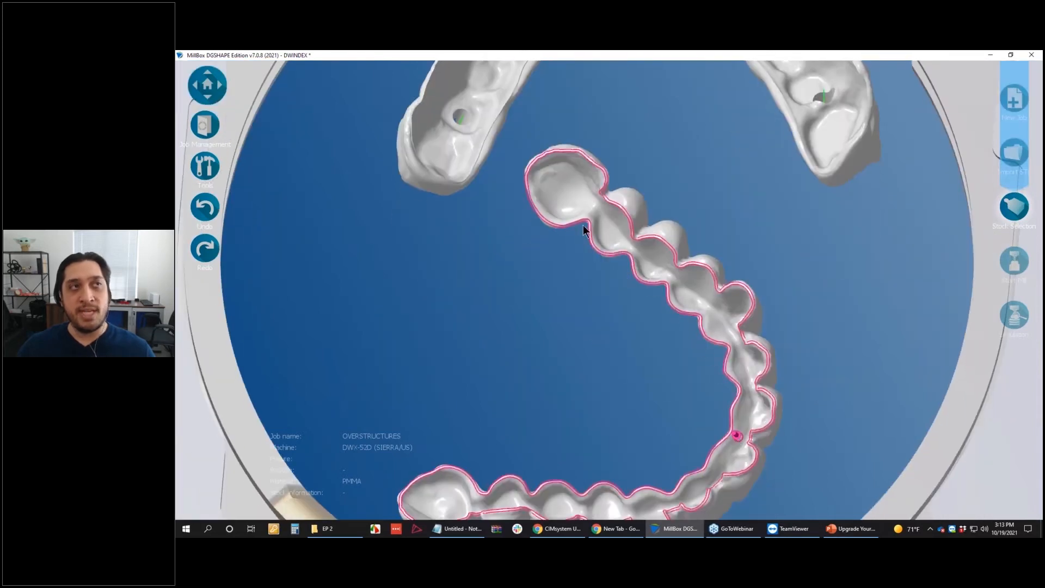
Examine the bridge's margin line along its insertion direction and compare it with the underside of the other overstructure
left_click(736, 435)
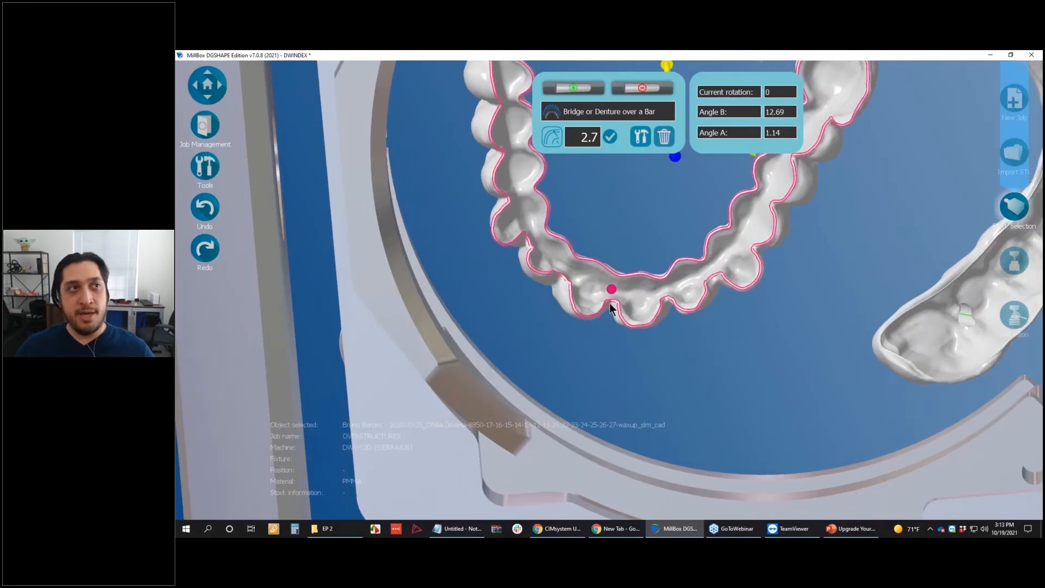
right_click_drag(625, 334, 619, 276)
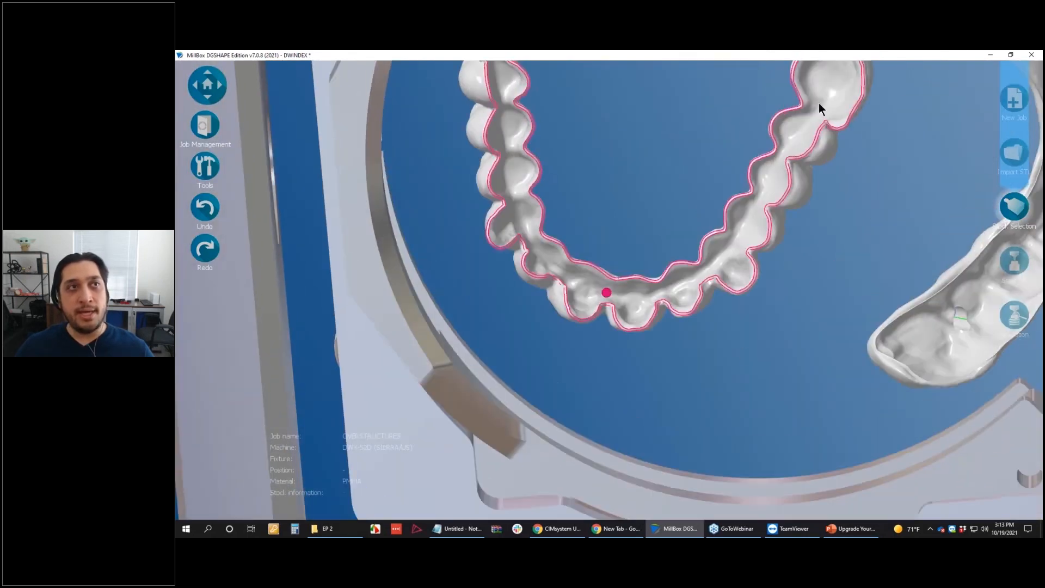
middle_click_drag(818, 103, 852, 302)
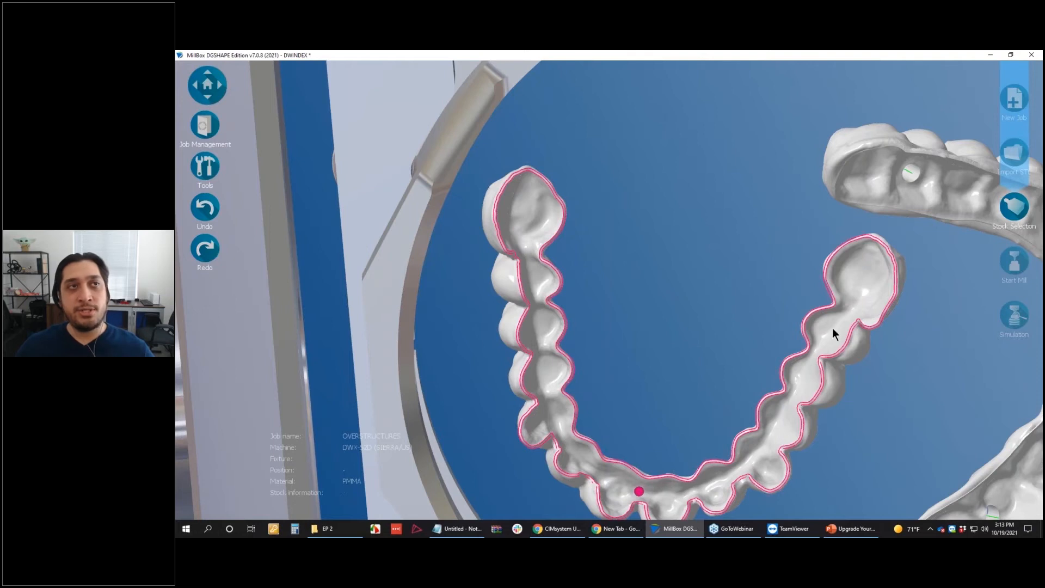
scroll(707, 286, "down", 5)
middle_click_drag(707, 286, 613, 166)
right_click_drag(644, 241, 674, 341)
scroll(665, 329, "up", 5)
middle_click_drag(729, 237, 709, 369)
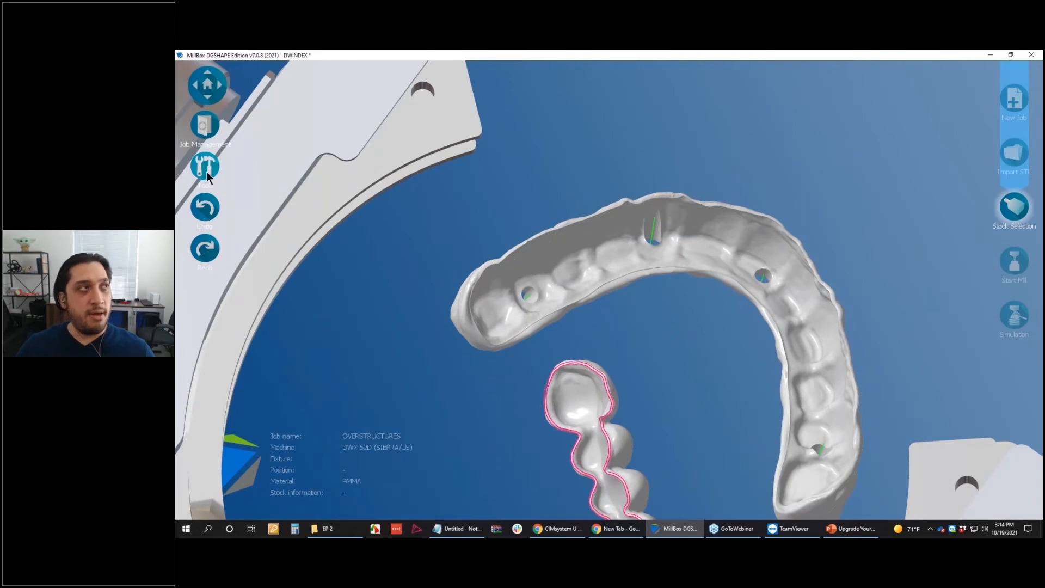
Start manually designating the margin line on the overstructure without one, tracing the underside rim around its first end
left_click(207, 170)
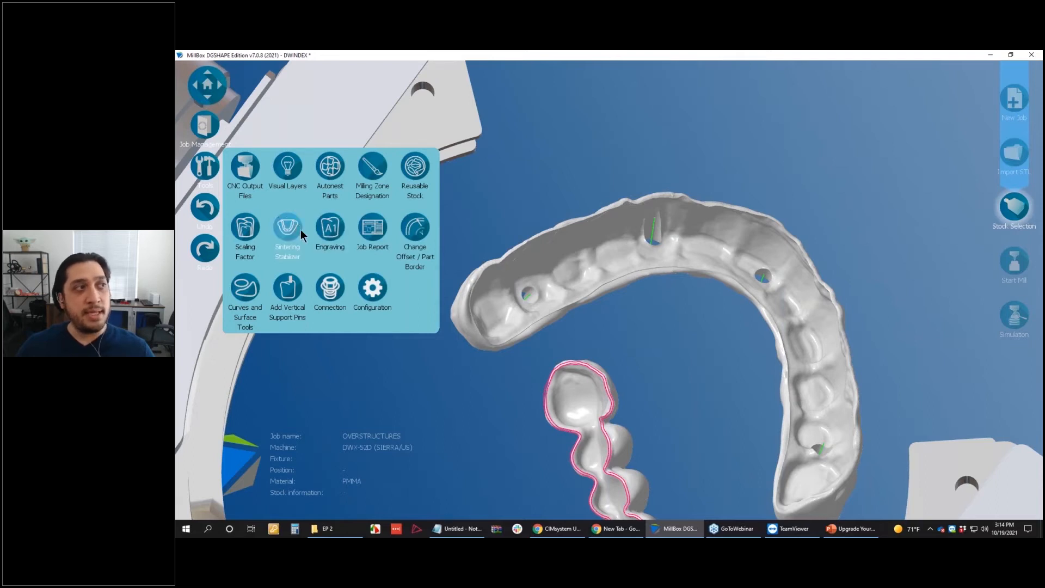
left_click(254, 292)
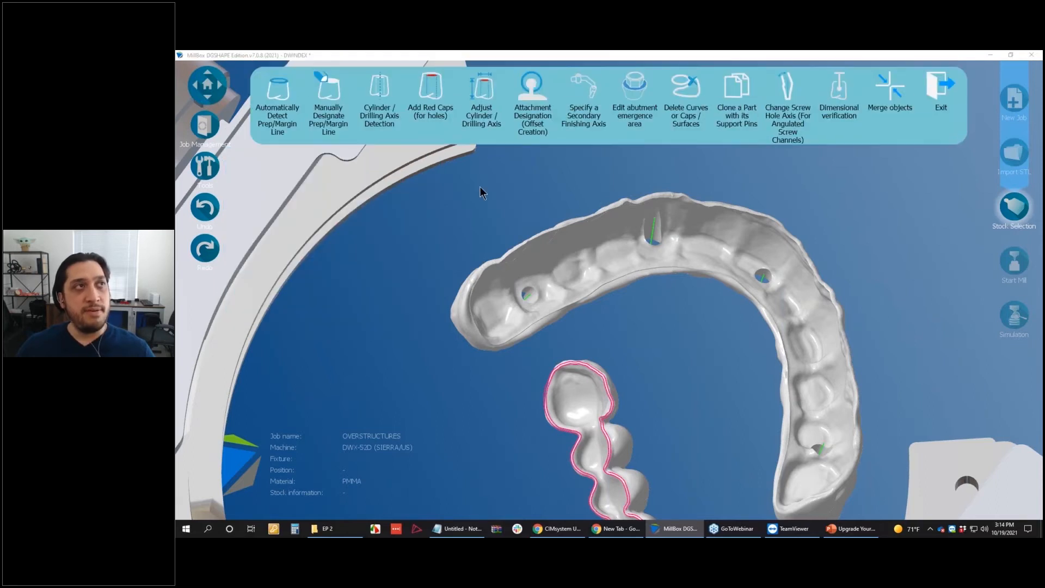
left_click(543, 109)
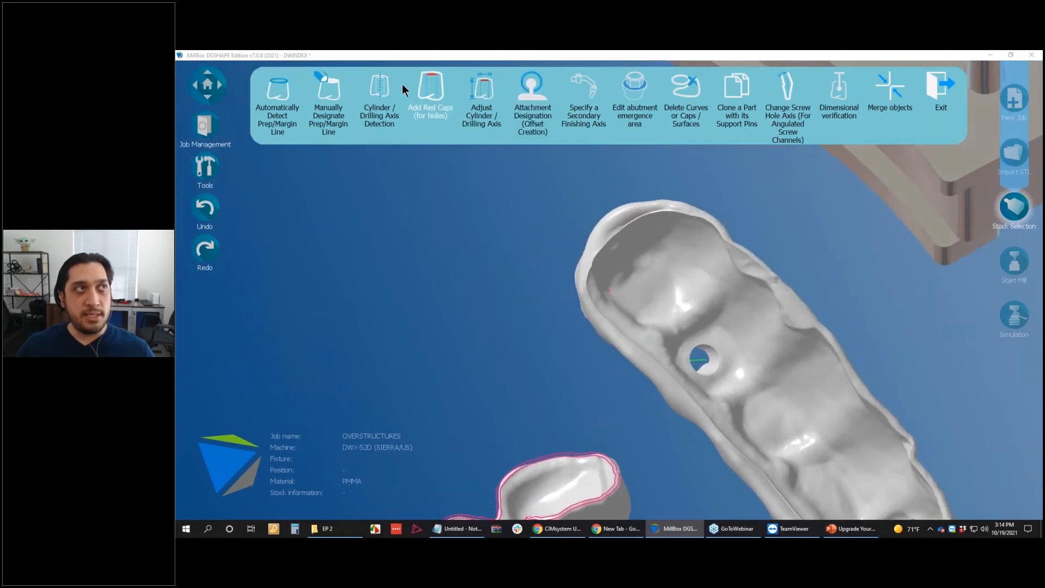
left_click(332, 100)
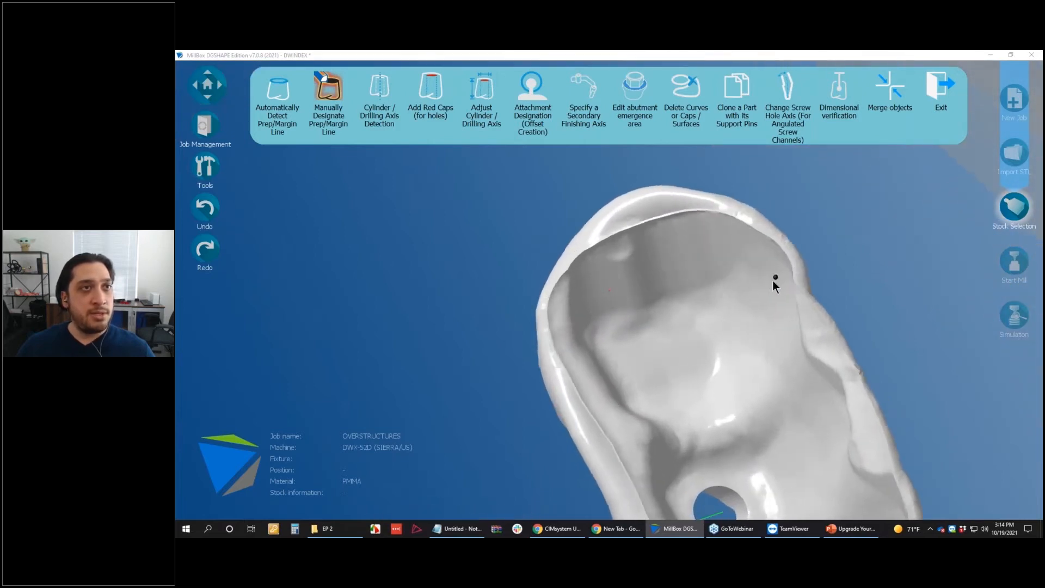
left_click(824, 267)
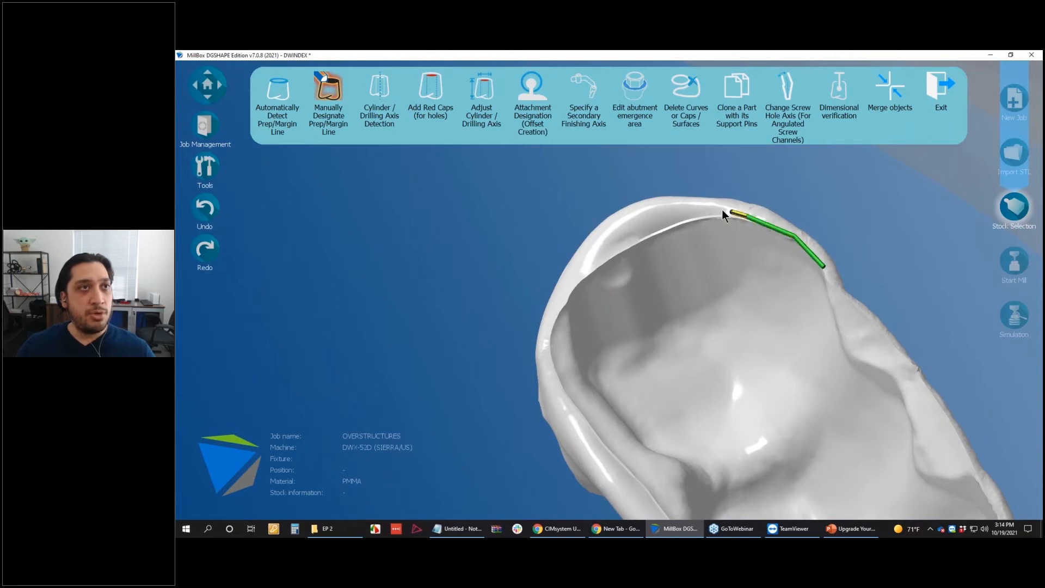
left_click(704, 214)
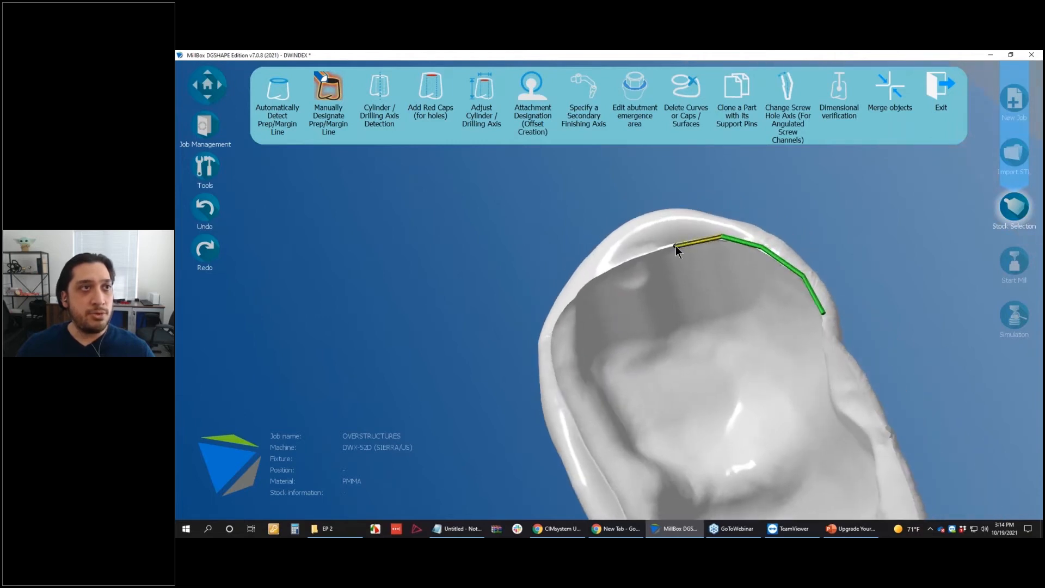
left_click(669, 244)
left_click(616, 260)
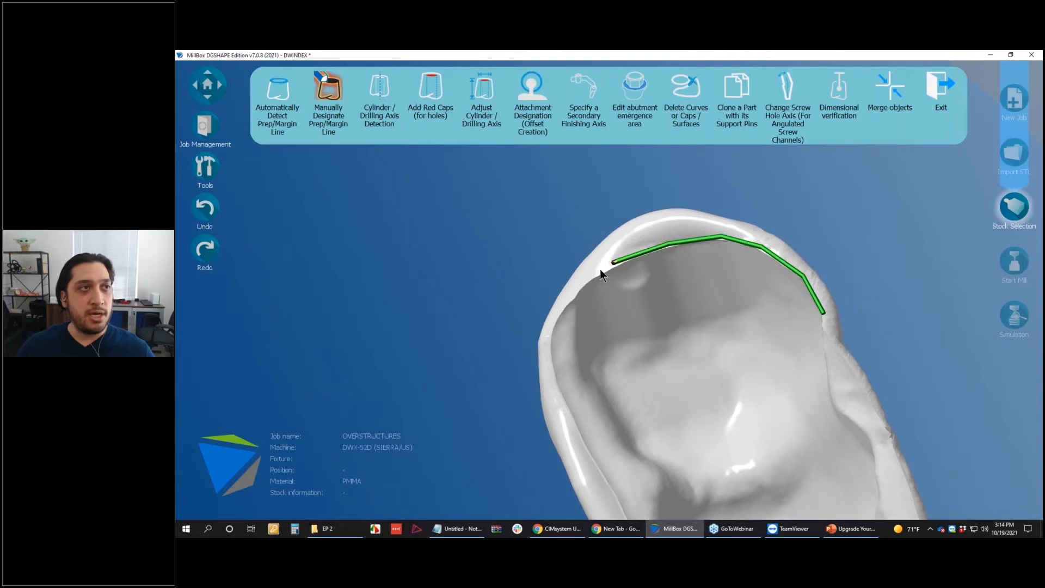
left_click(577, 286)
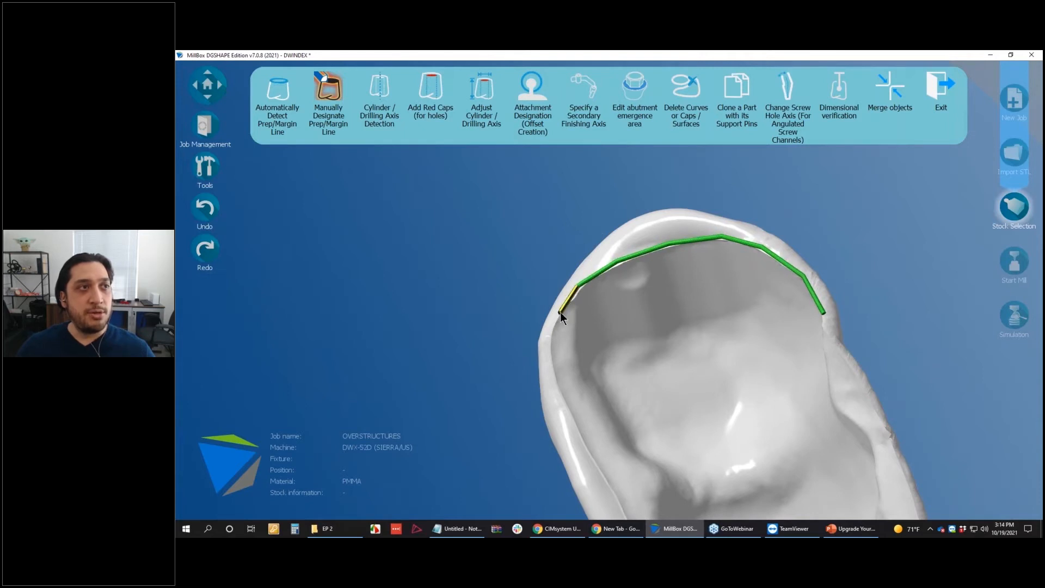
left_click(557, 318)
left_click(547, 333)
left_click(548, 365)
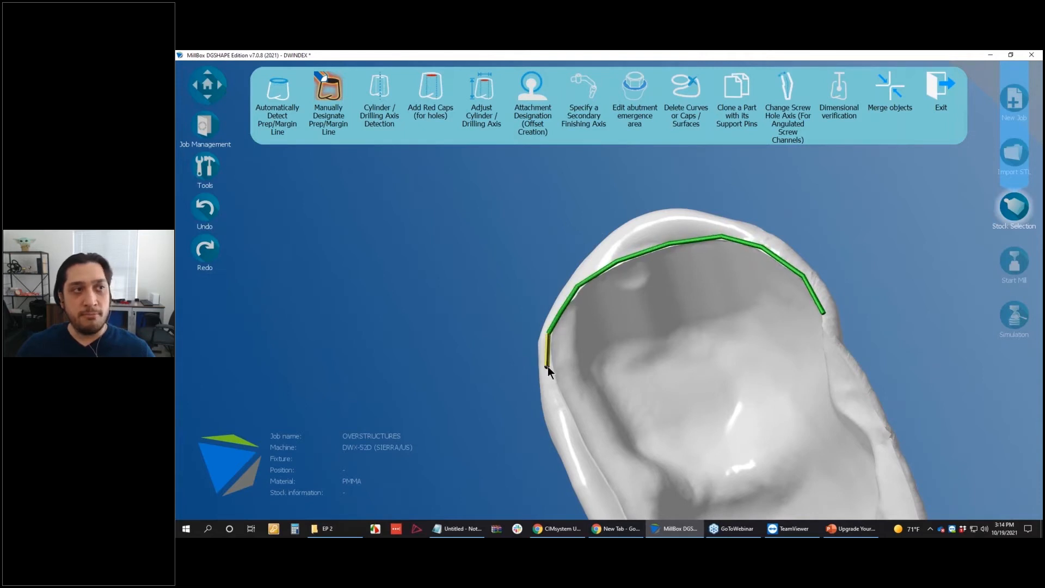
Continue the margin line along the inner rim past the screw hole nearest the starting end
right_click_drag(549, 366, 566, 275)
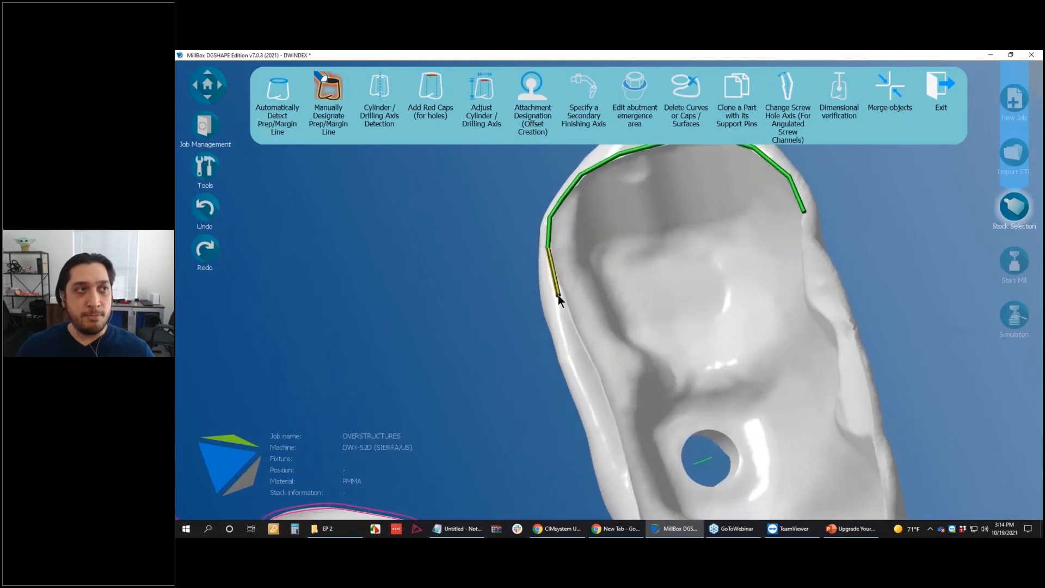
left_click(559, 294)
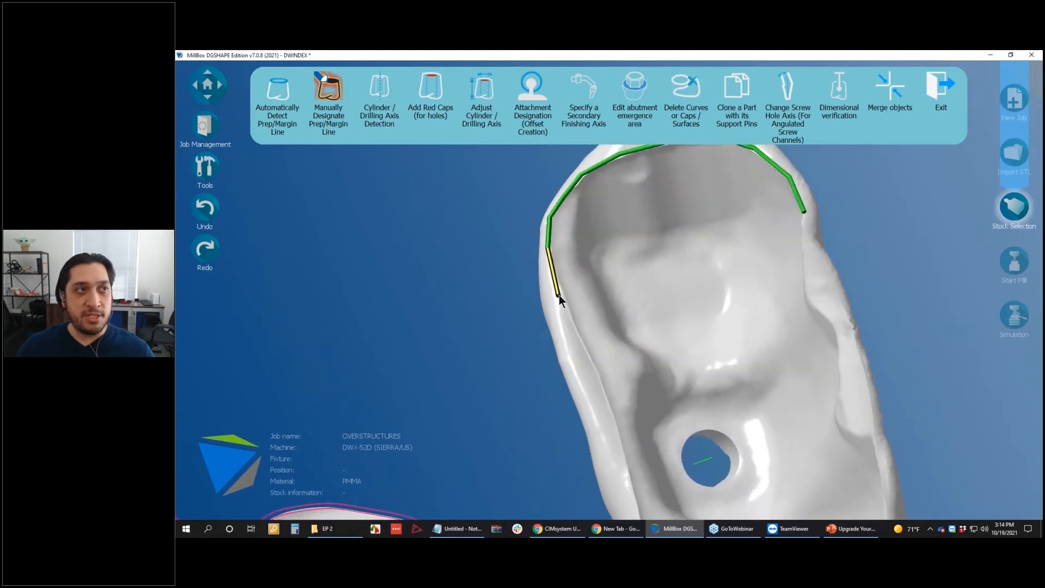
left_click(582, 346)
right_click_drag(599, 386, 606, 276)
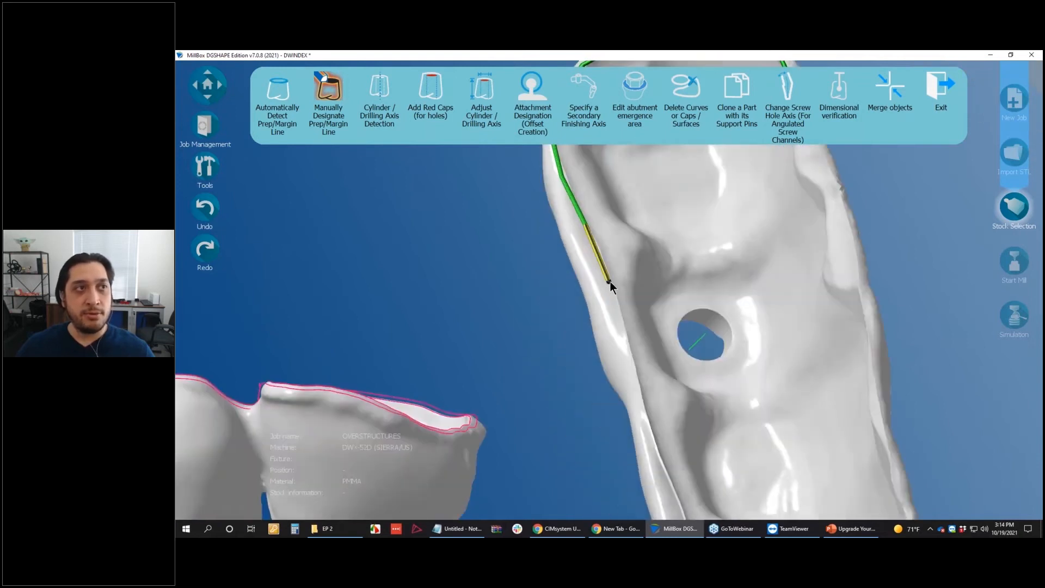
left_click(624, 335)
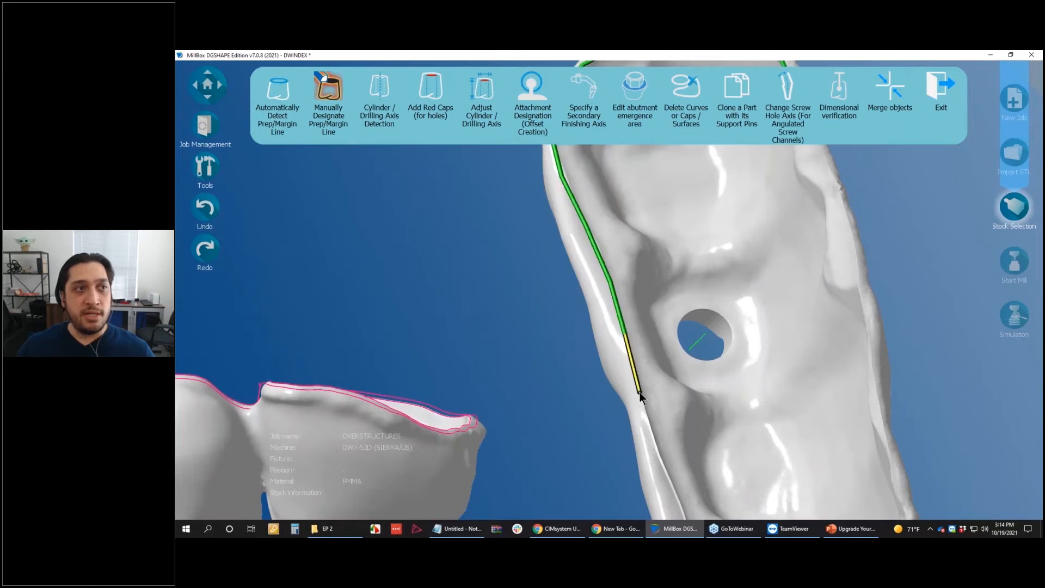
left_click(642, 397)
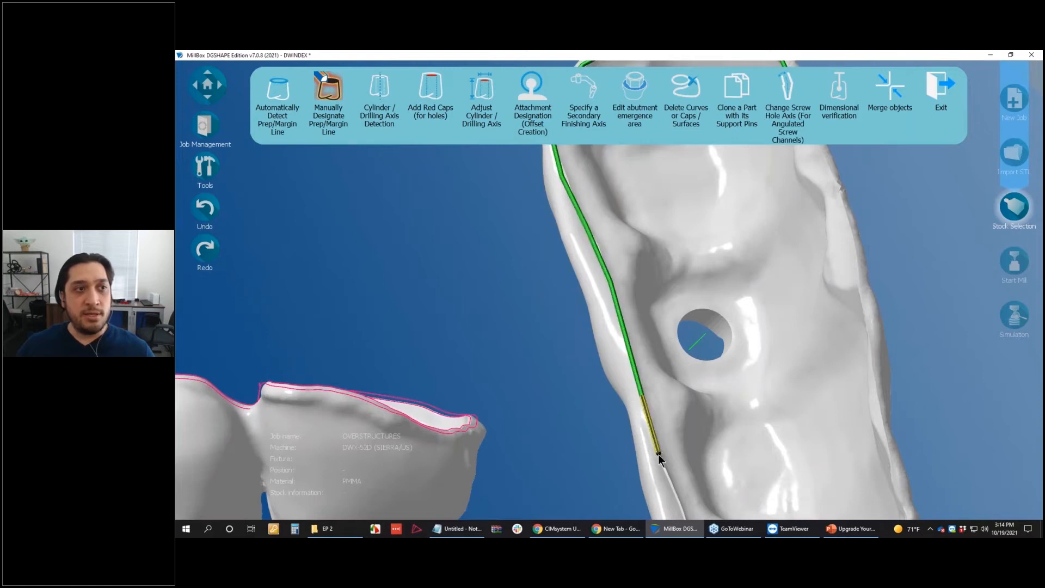
left_click(658, 454)
Extend the margin line along the inner rim to beside the elongated second screw hole
right_click_drag(652, 394, 625, 255)
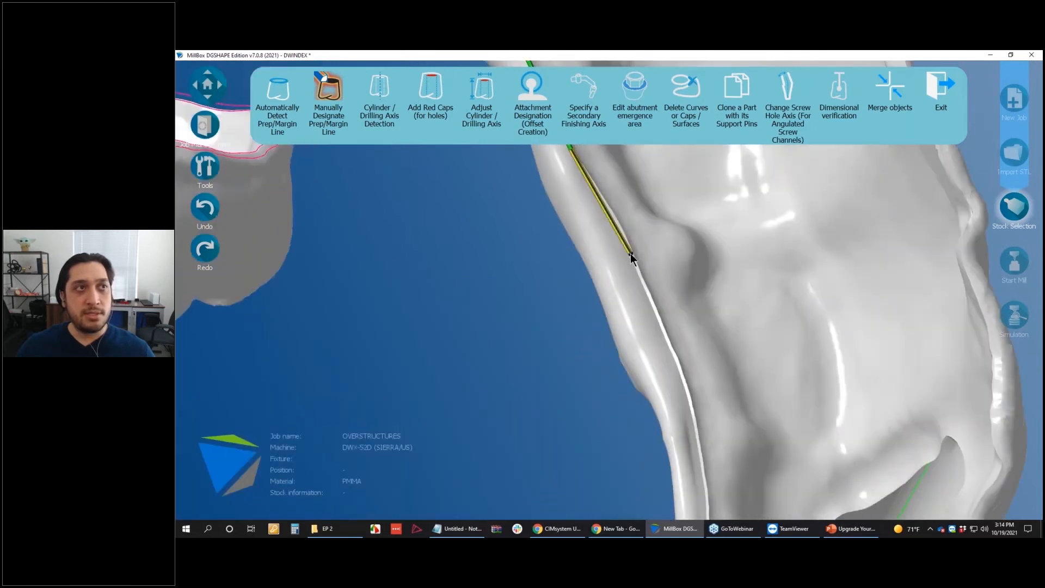
left_click(630, 253)
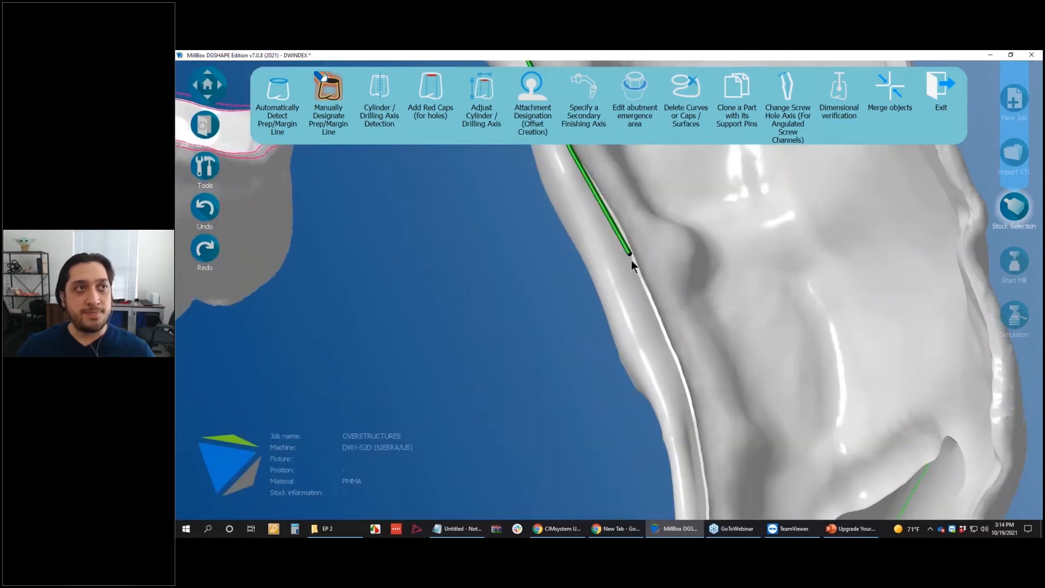
left_click(675, 361)
right_click_drag(691, 410, 701, 325)
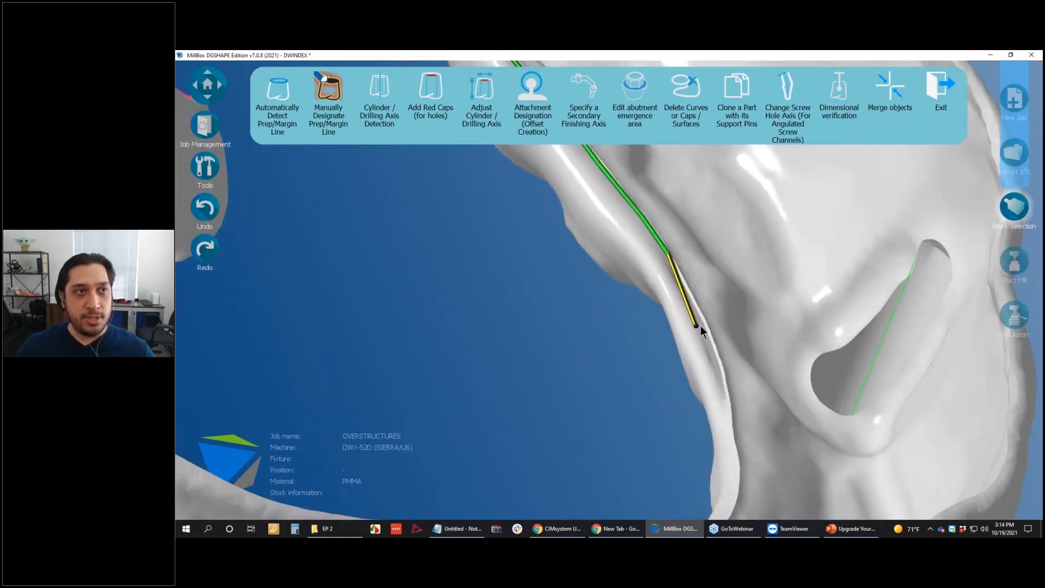
left_click(707, 331)
left_click(722, 376)
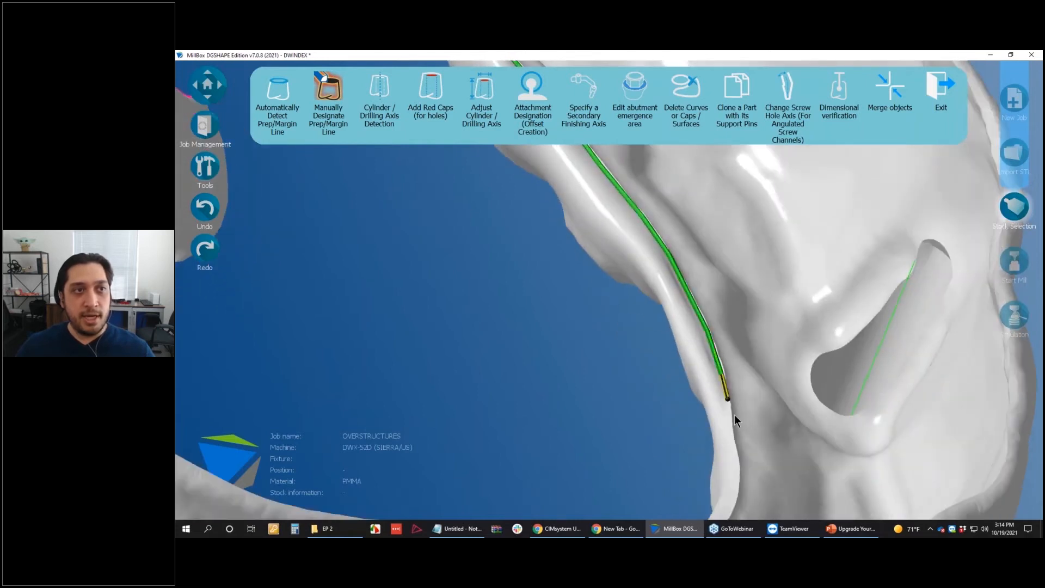
left_click(734, 427)
Trace the margin line around the concave front curve of the inner rim, up to the third screw hole
right_click_drag(734, 427, 696, 228)
left_click(697, 243)
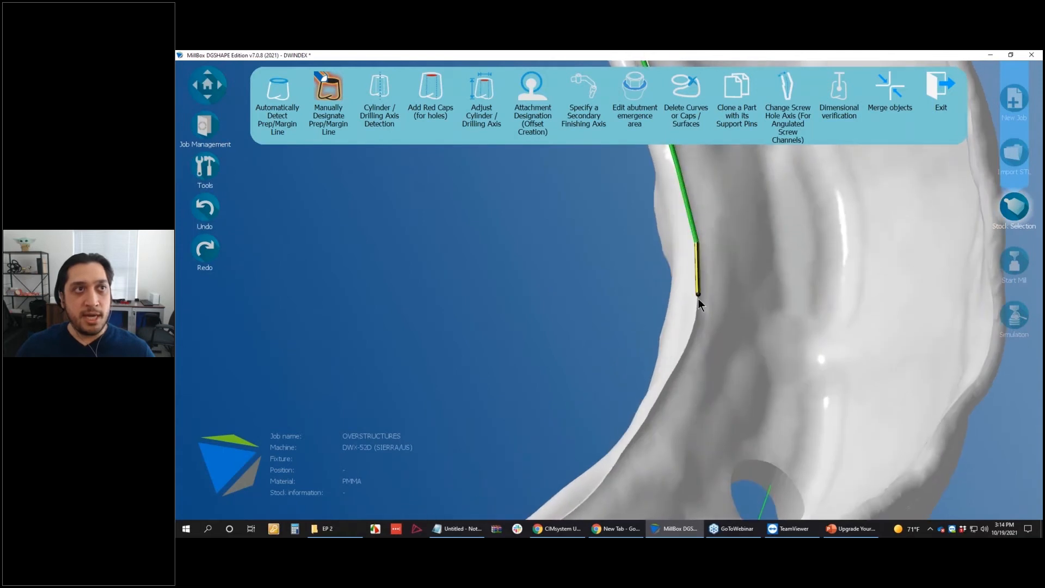
left_click(699, 306)
left_click(686, 351)
middle_click_drag(677, 419, 680, 329)
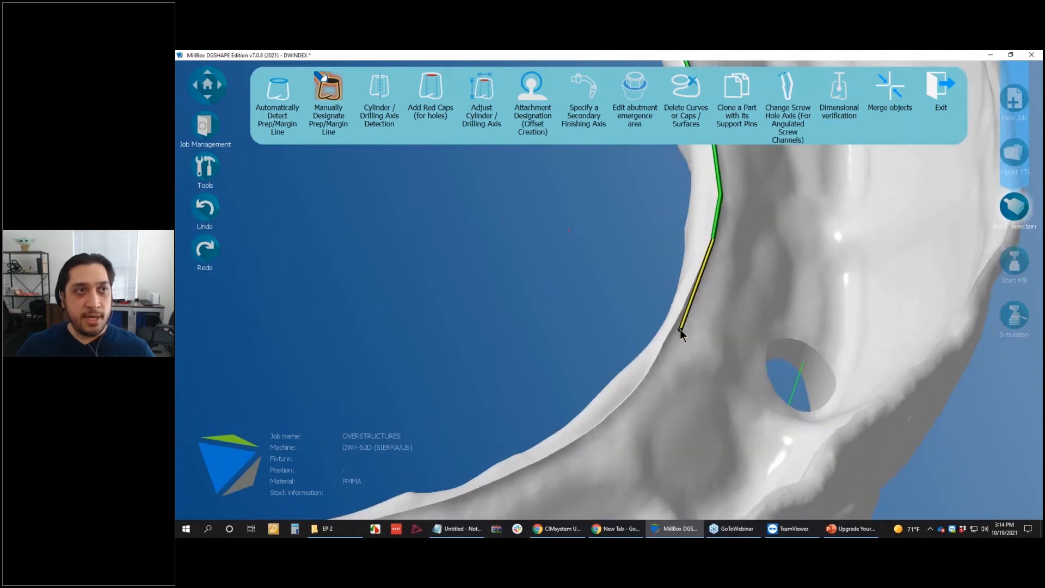
left_click(681, 312)
left_click(662, 344)
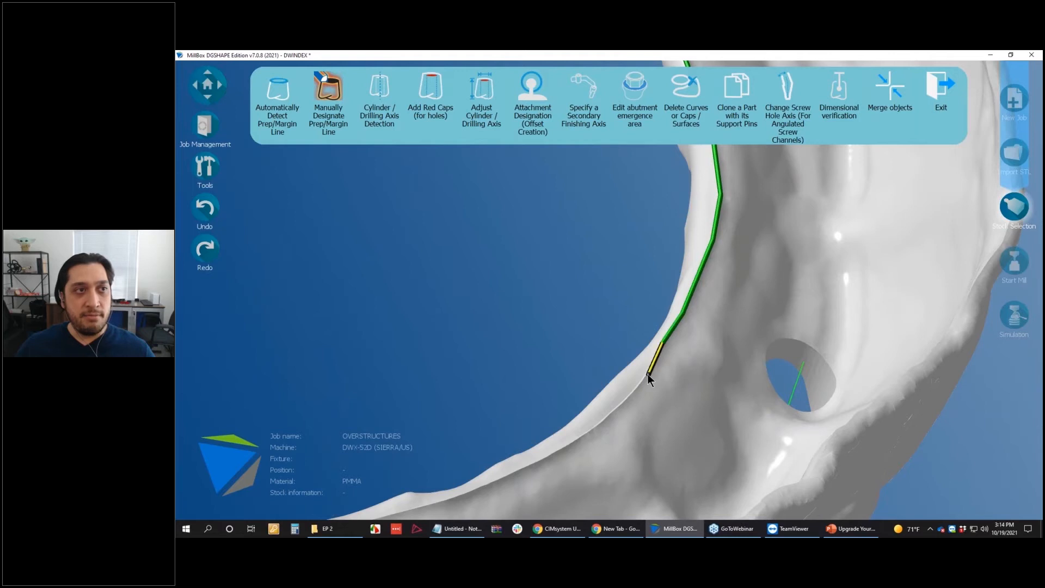
left_click(648, 374)
Continue the margin line along the inner rim between the third and fourth screw holes
right_click_drag(648, 376, 549, 404)
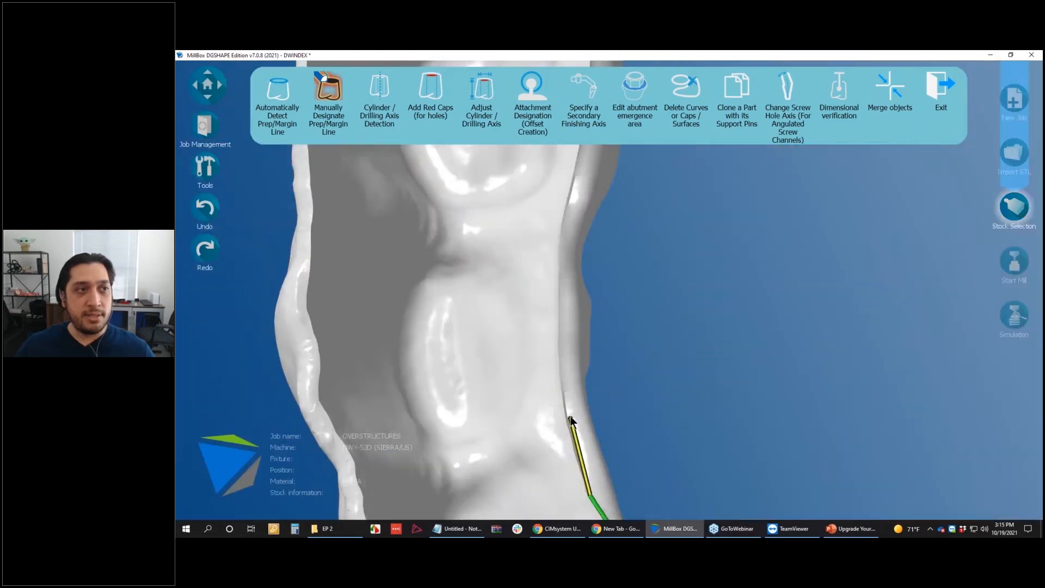
left_click(569, 420)
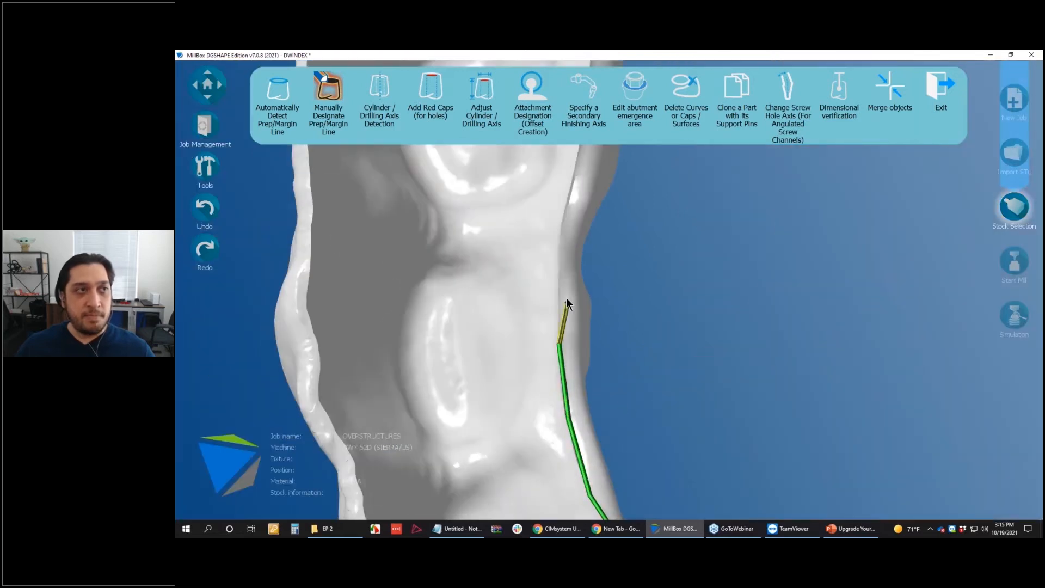
right_click_drag(563, 282, 604, 306)
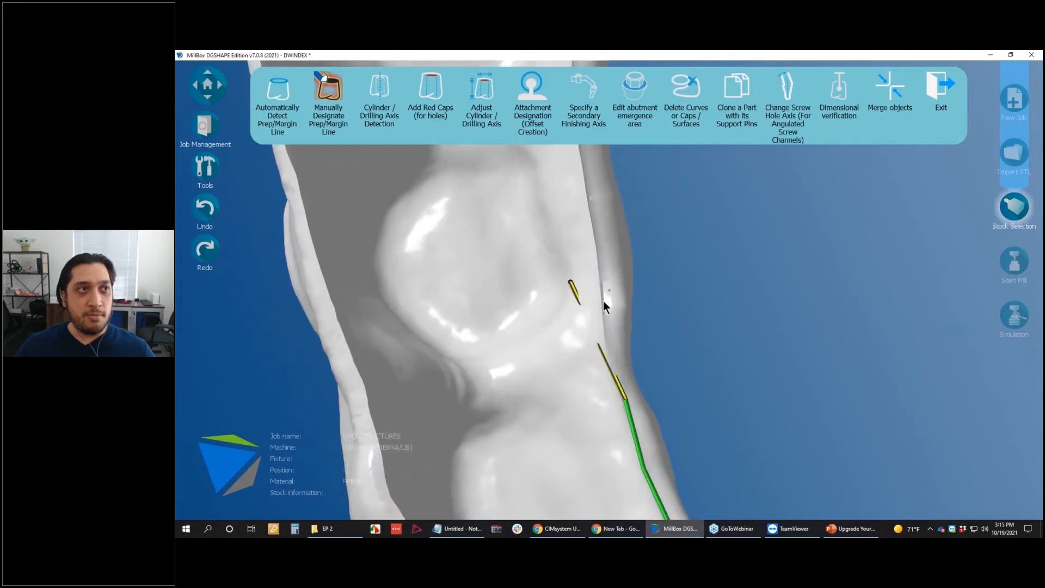
left_click(609, 334)
left_click(603, 269)
middle_click_drag(603, 269, 601, 429)
left_click(605, 403)
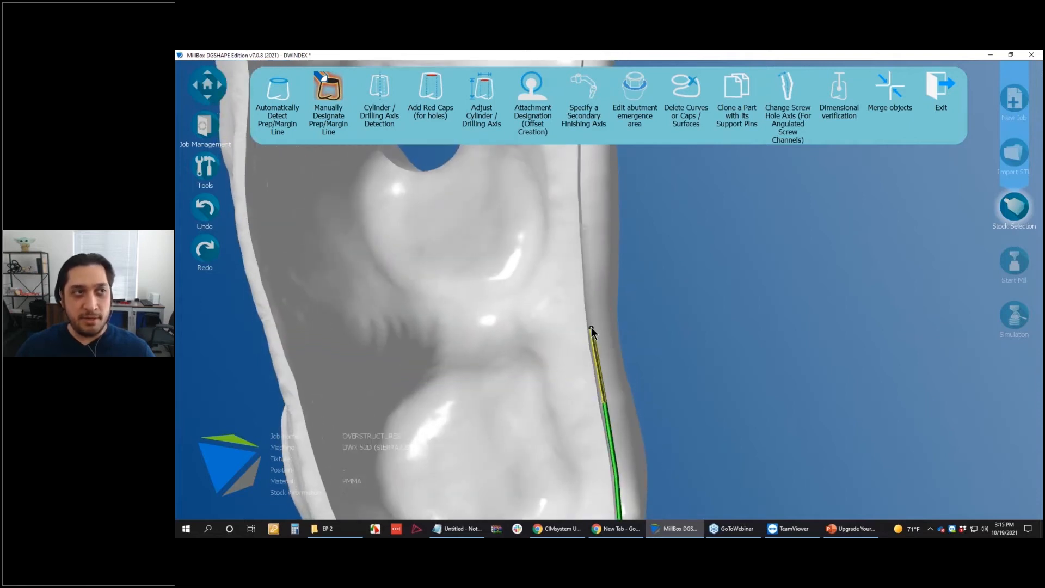
left_click(591, 327)
left_click(586, 259)
Carry the margin line along the inner rim past the fourth screw hole to the arch's far end
right_click_drag(567, 193, 625, 326)
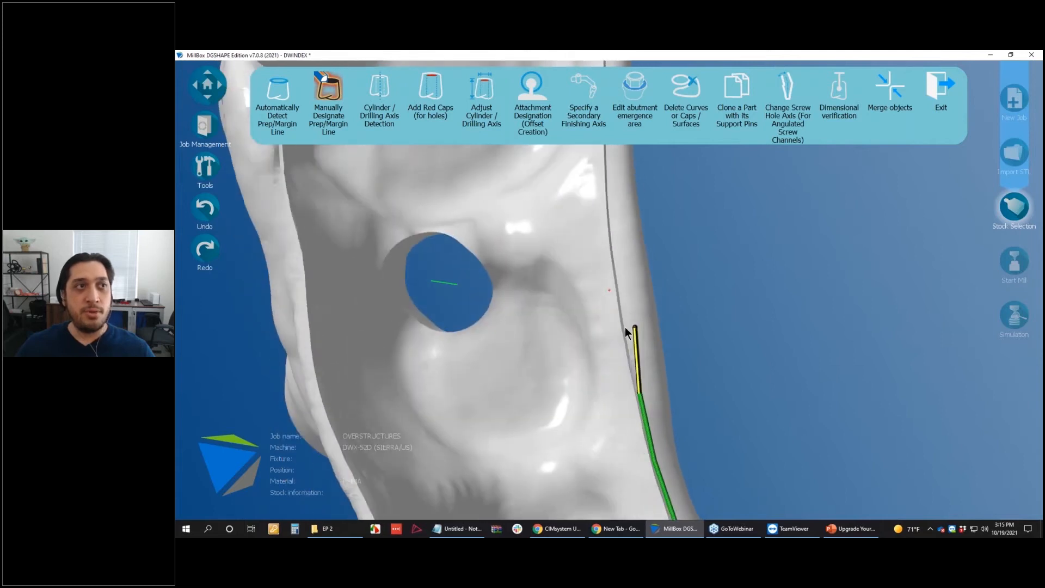
left_click(622, 316)
right_click_drag(613, 210, 615, 290)
left_click(612, 252)
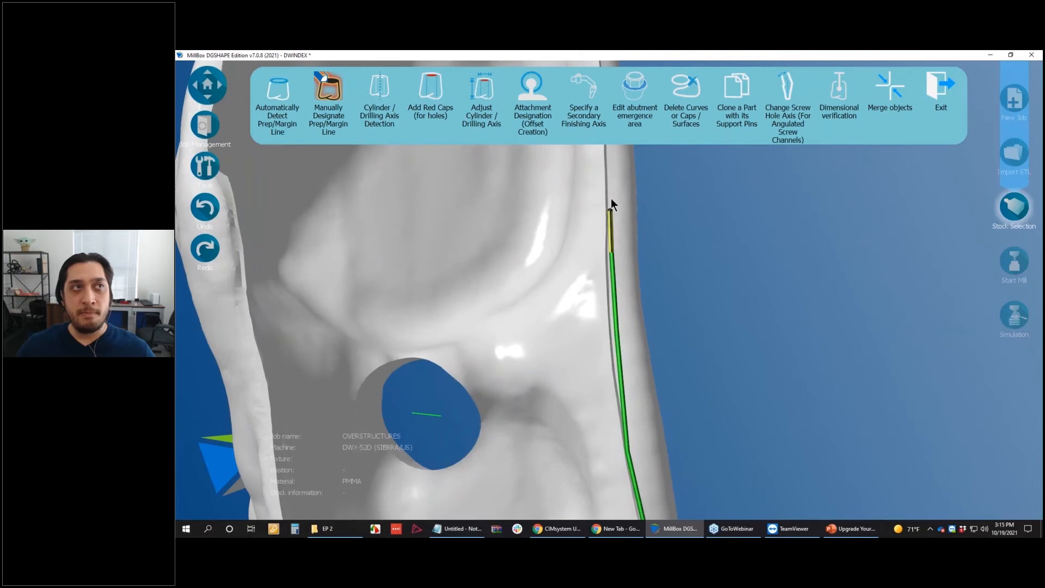
right_click_drag(612, 178, 616, 286)
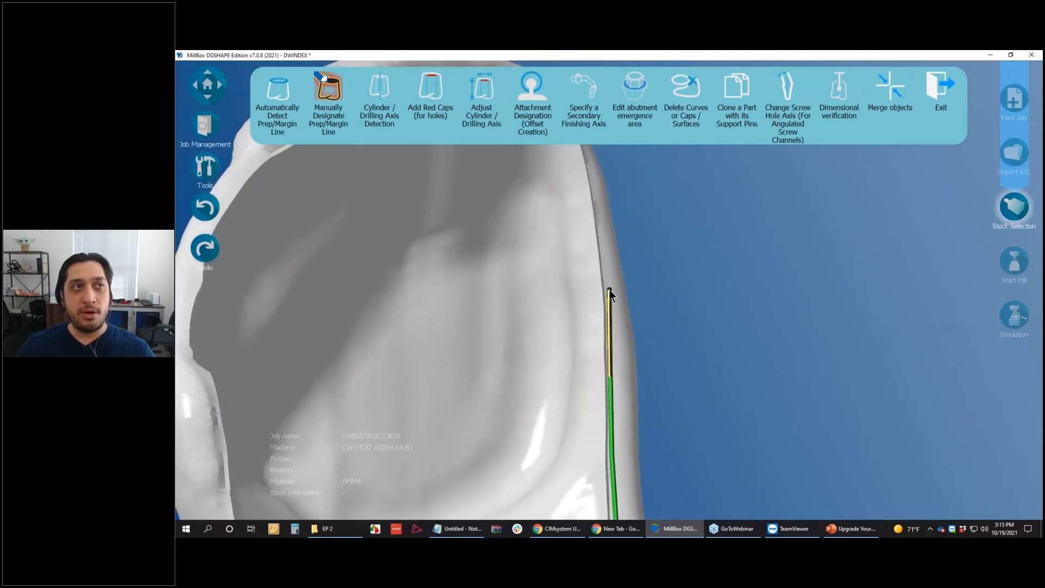
left_click(597, 213)
Trace the margin line around the arch's far end, crossing from the inner rim toward the outer rim
right_click_drag(599, 211, 618, 333)
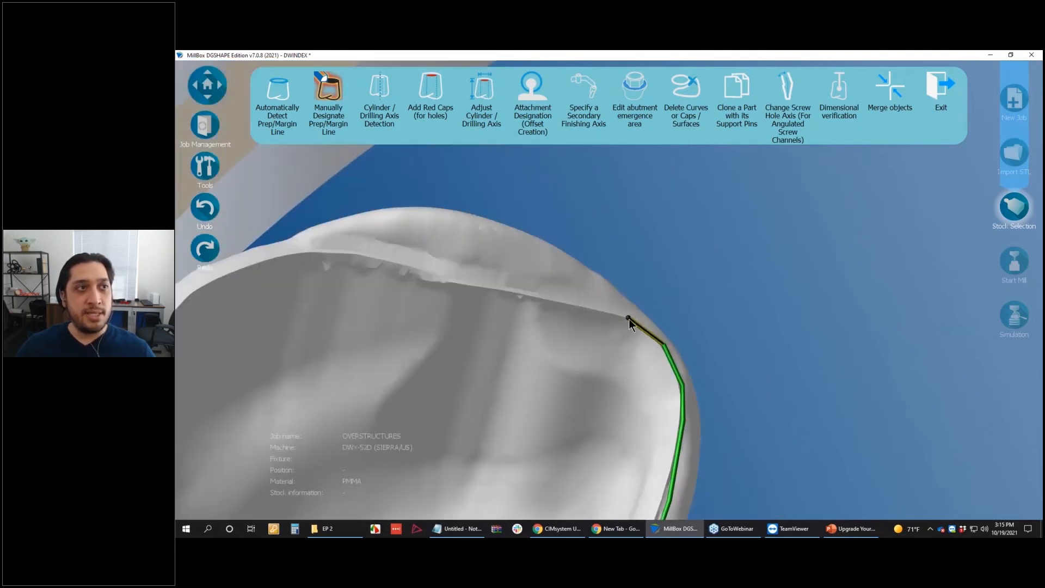
left_click(635, 318)
left_click(579, 300)
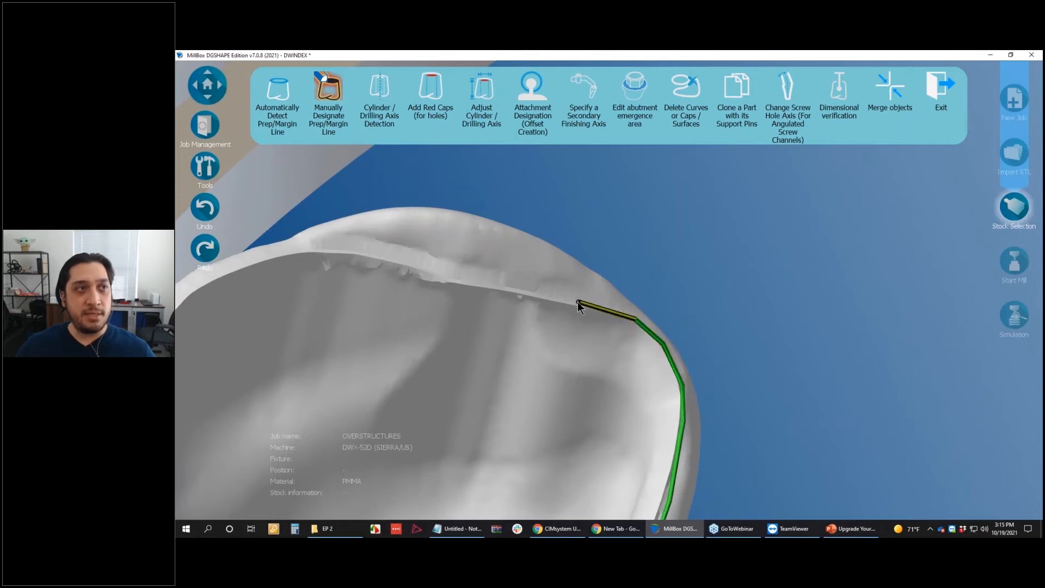
left_click(446, 279)
right_click_drag(446, 279, 713, 329)
left_click(693, 305)
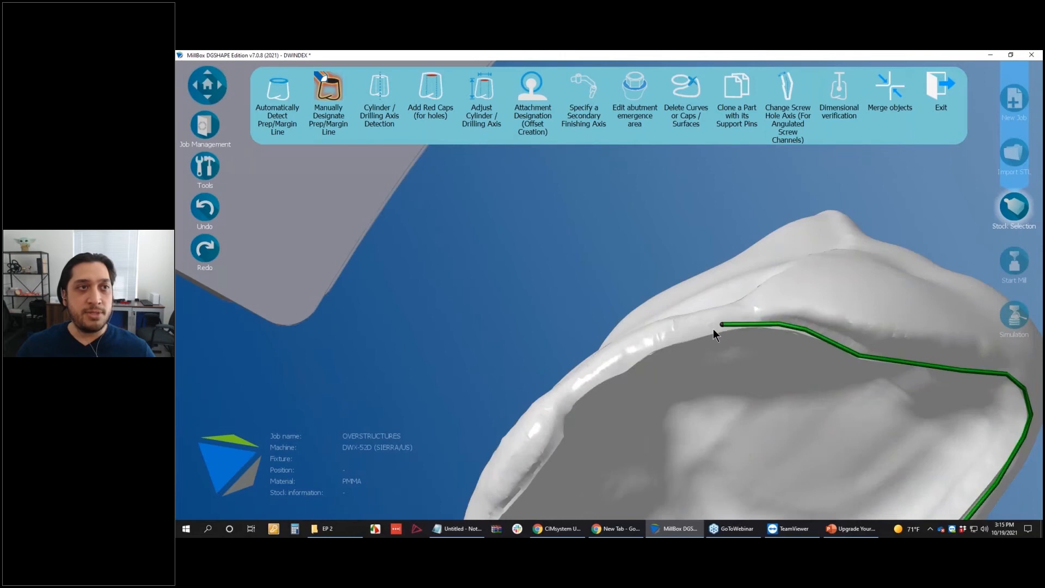
Trace the margin line around the corner of the arch's far end and onto the outer rim
left_click(655, 347)
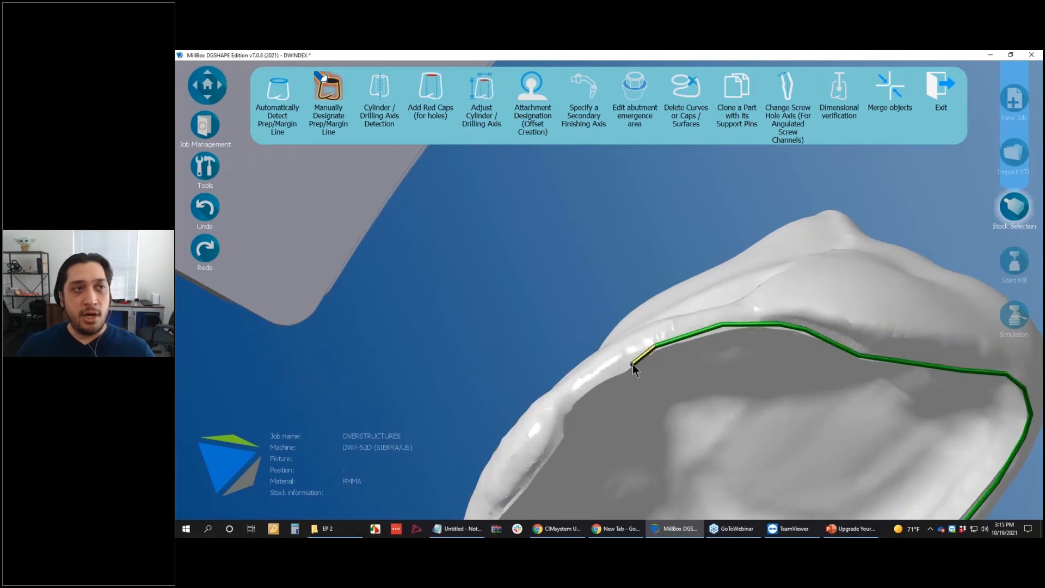
left_click(630, 364)
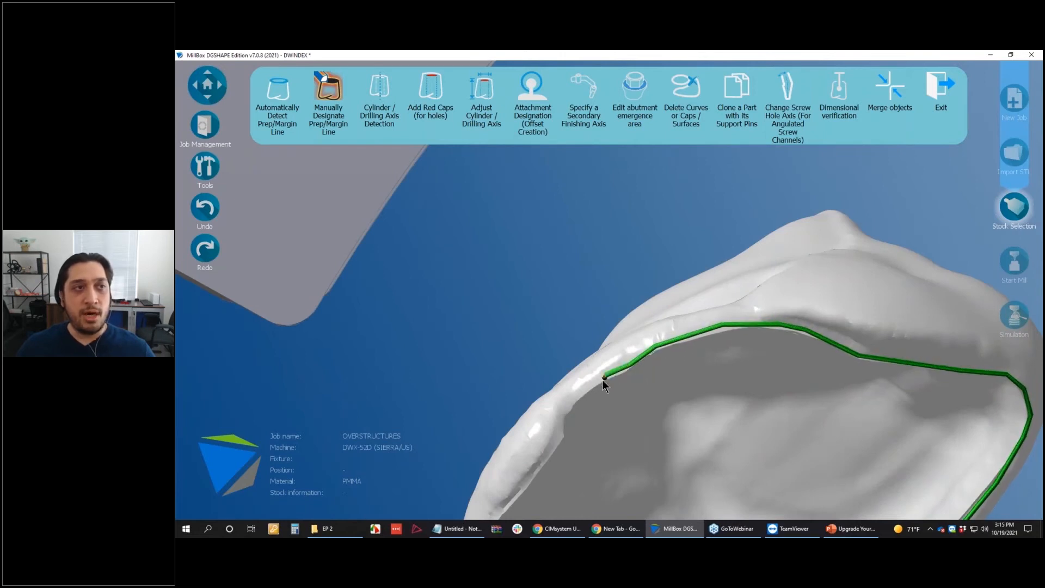
left_click(570, 398)
left_click(560, 422)
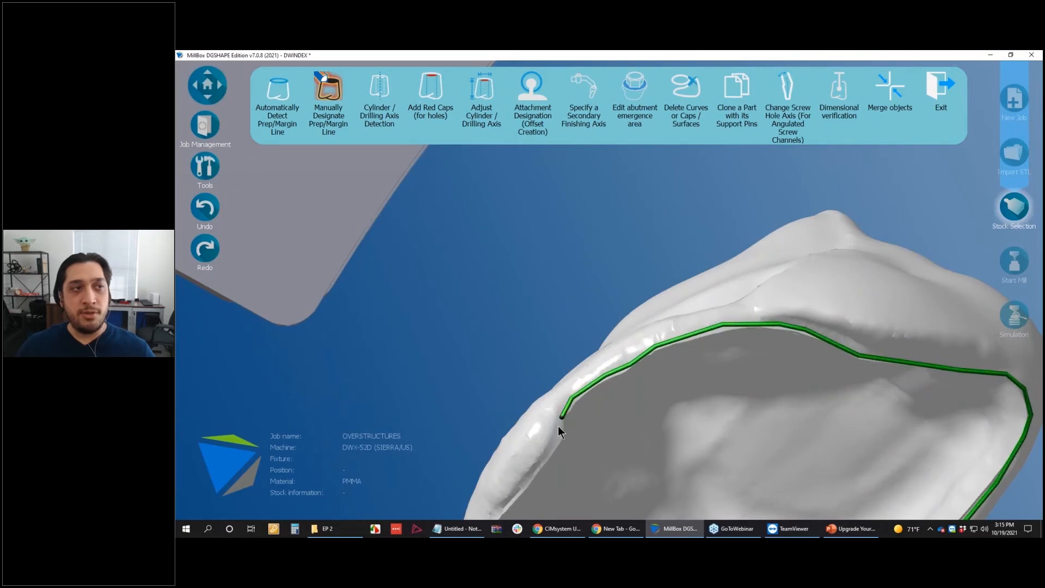
left_click(560, 436)
Continue the margin line along the outer rim from the far end past the fourth screw hole
middle_click_drag(540, 440, 705, 265)
left_click(698, 257)
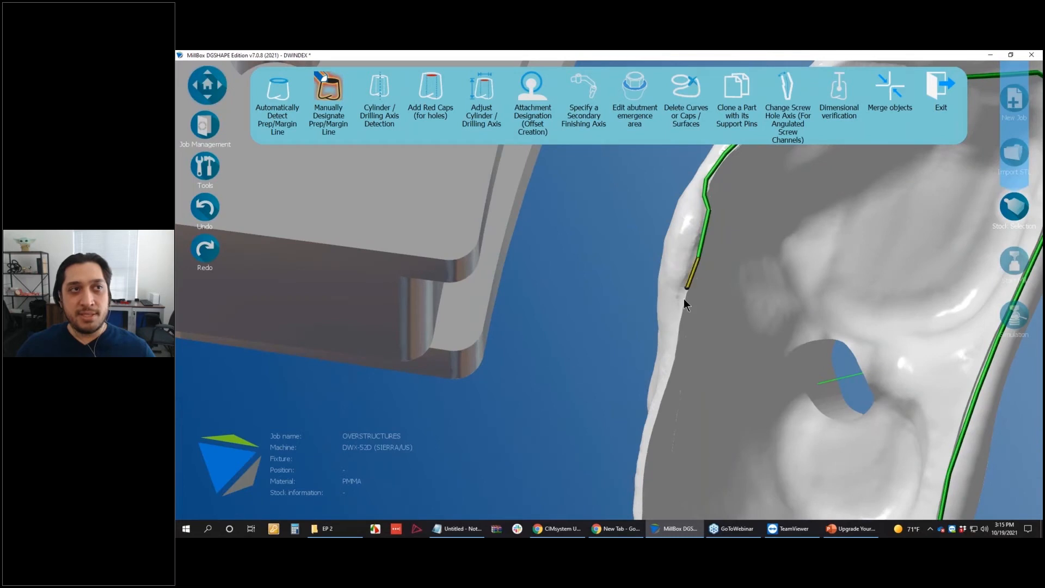
left_click(680, 300)
left_click(675, 364)
middle_click_drag(675, 364, 681, 298)
left_click(674, 299)
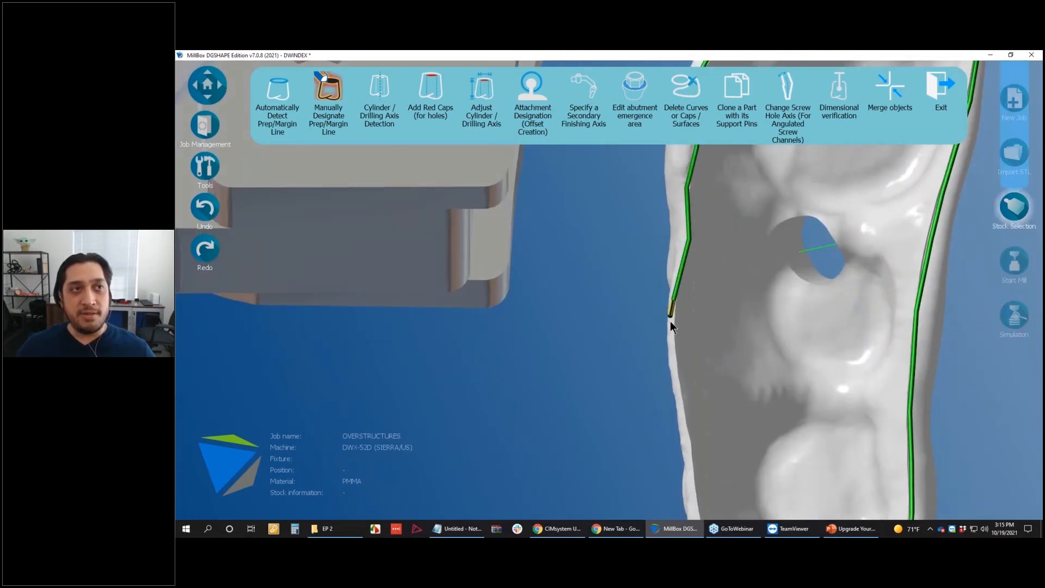
left_click(671, 332)
left_click(678, 370)
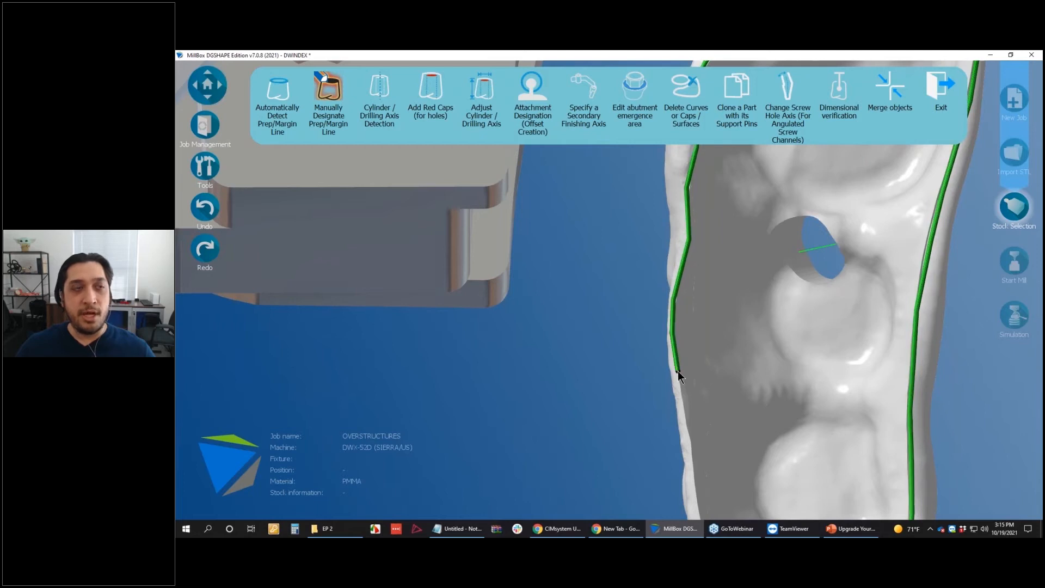
Carry the margin line along the outer rim beside the teeth between the fourth and third screw holes
middle_click_drag(677, 371, 693, 279)
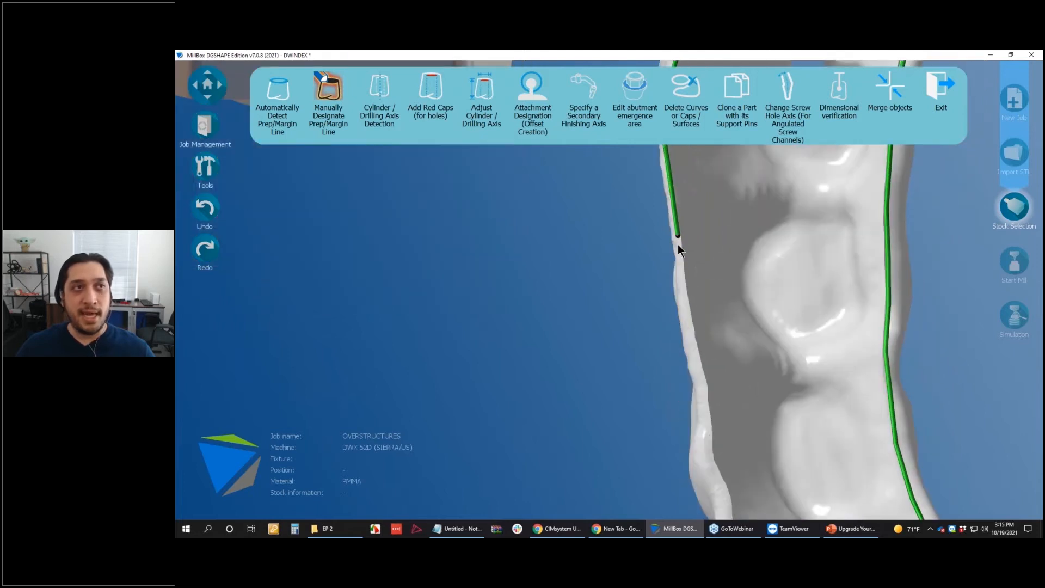
left_click(688, 315)
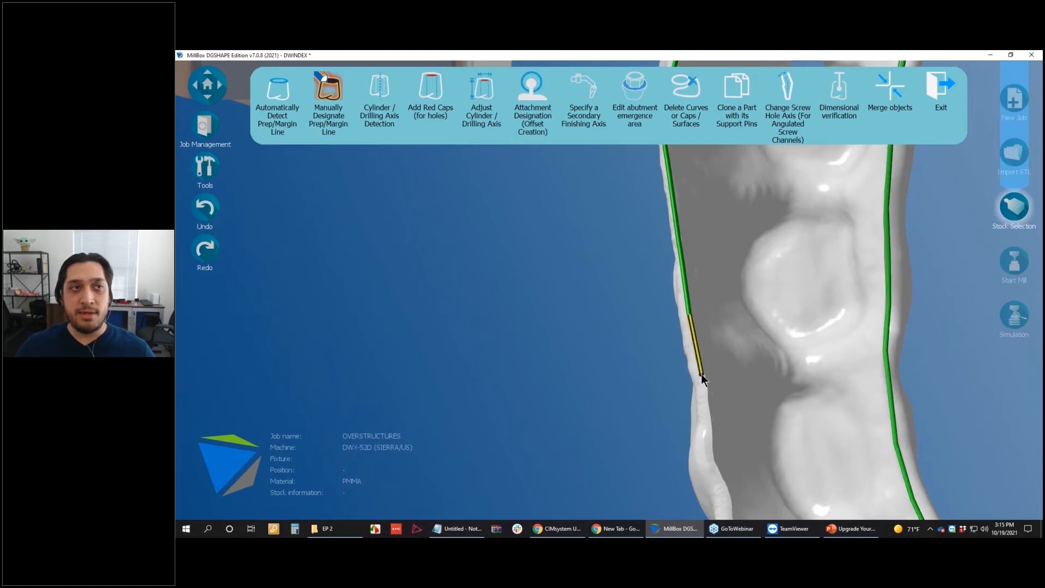
left_click(706, 391)
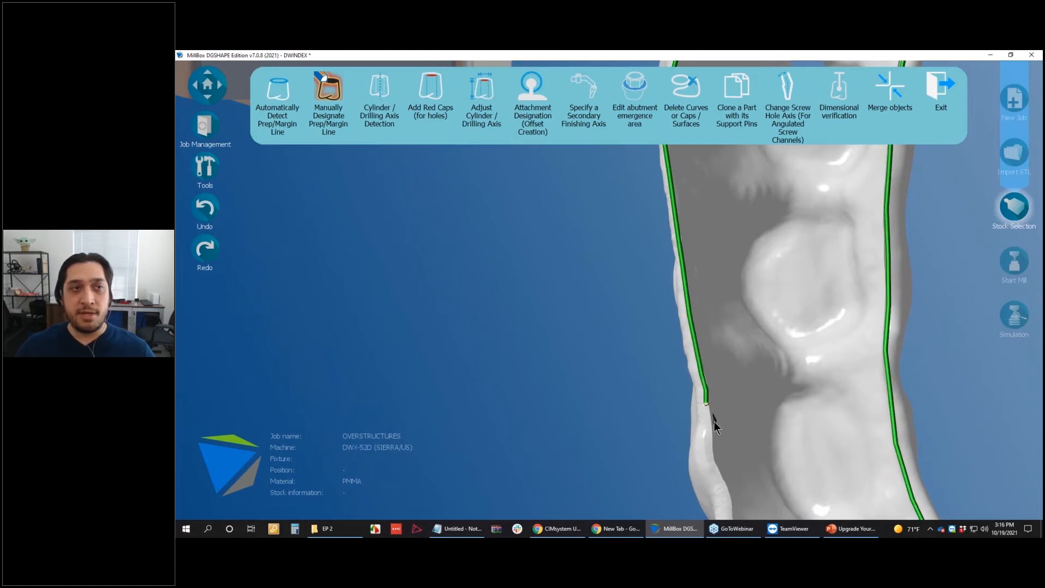
left_click(710, 422)
middle_click_drag(705, 444, 709, 378)
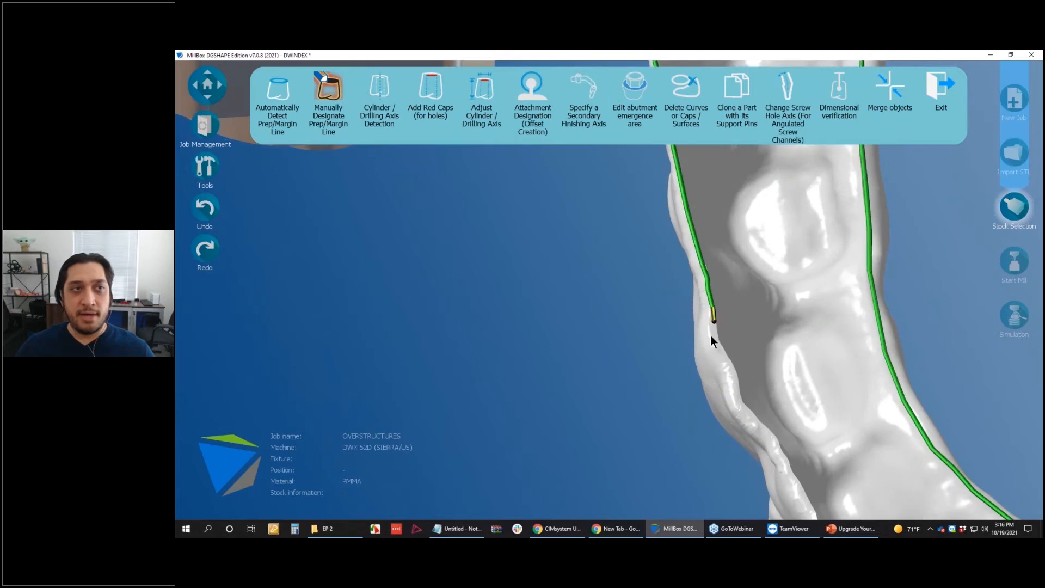
left_click(714, 331)
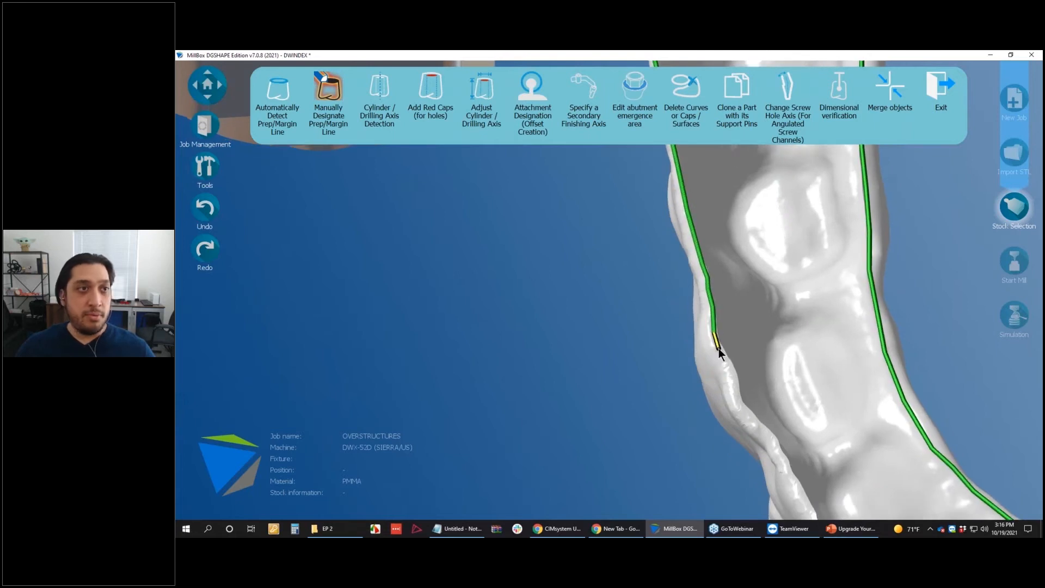
left_click(727, 366)
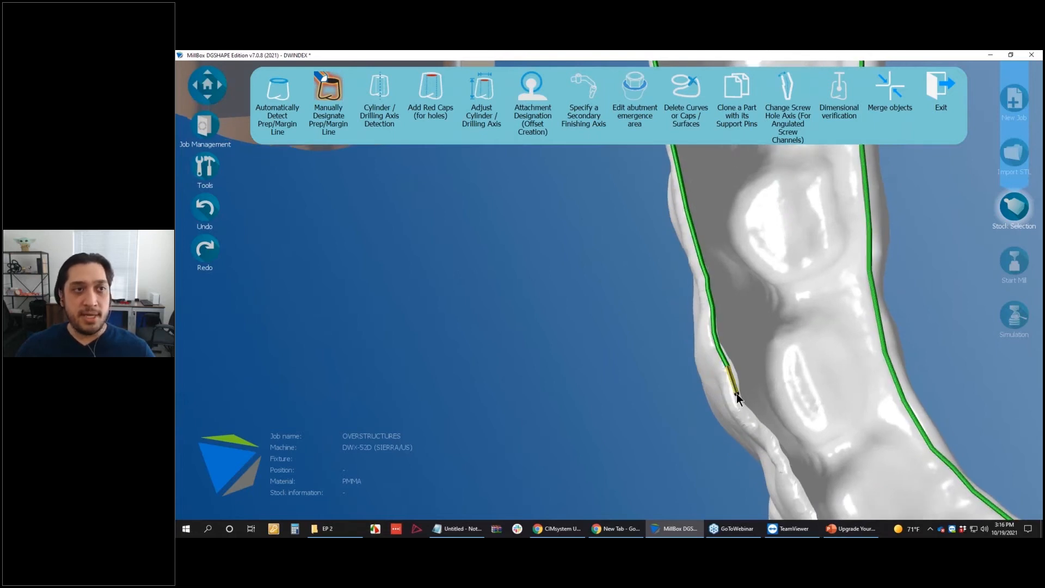
Extend the margin line along the outer rim up to and around the third screw hole, following its bulges
middle_click_drag(739, 403, 707, 312)
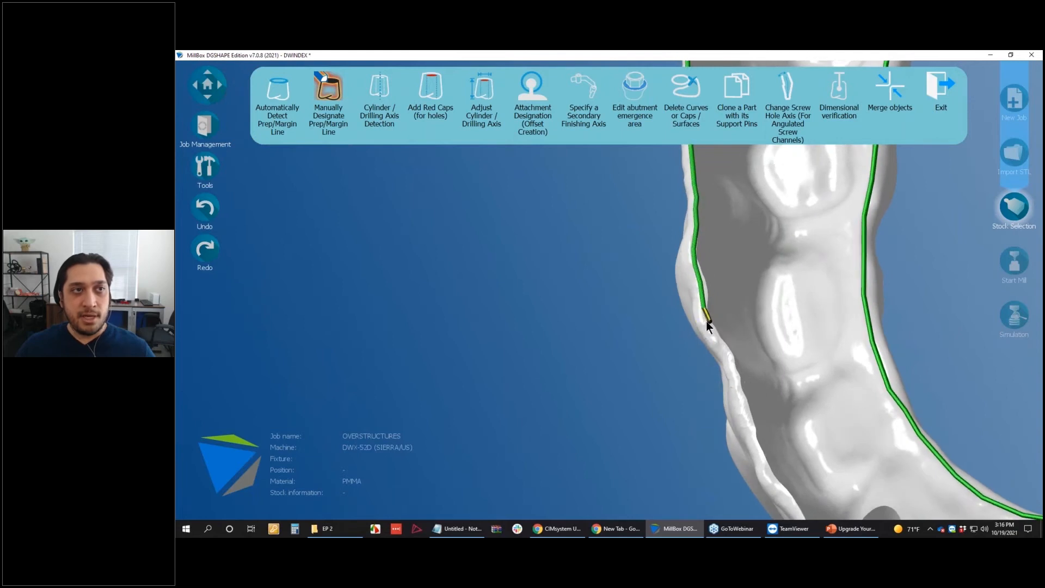
left_click(706, 321)
left_click(724, 351)
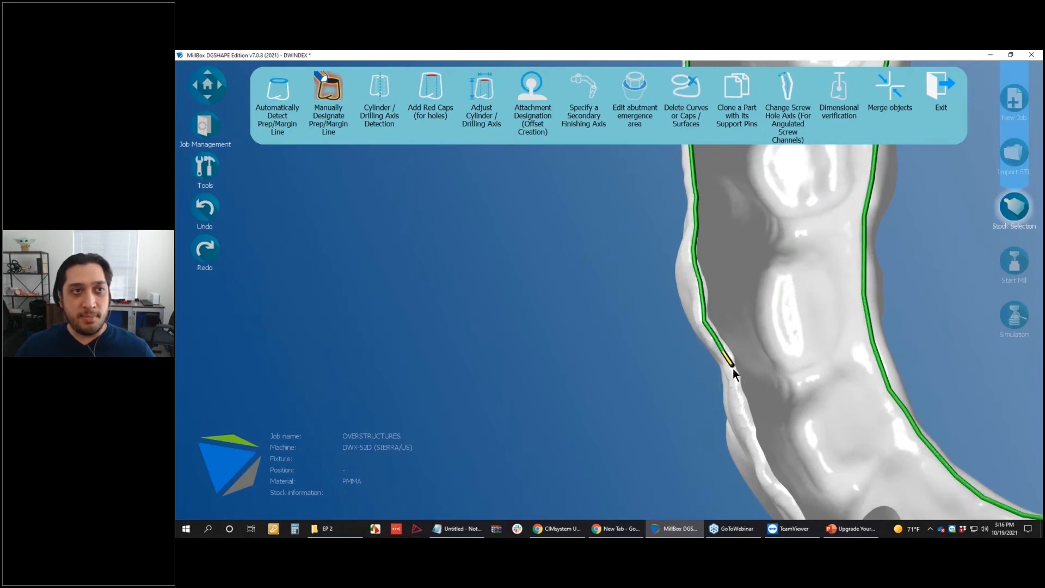
middle_click_drag(743, 417, 671, 305)
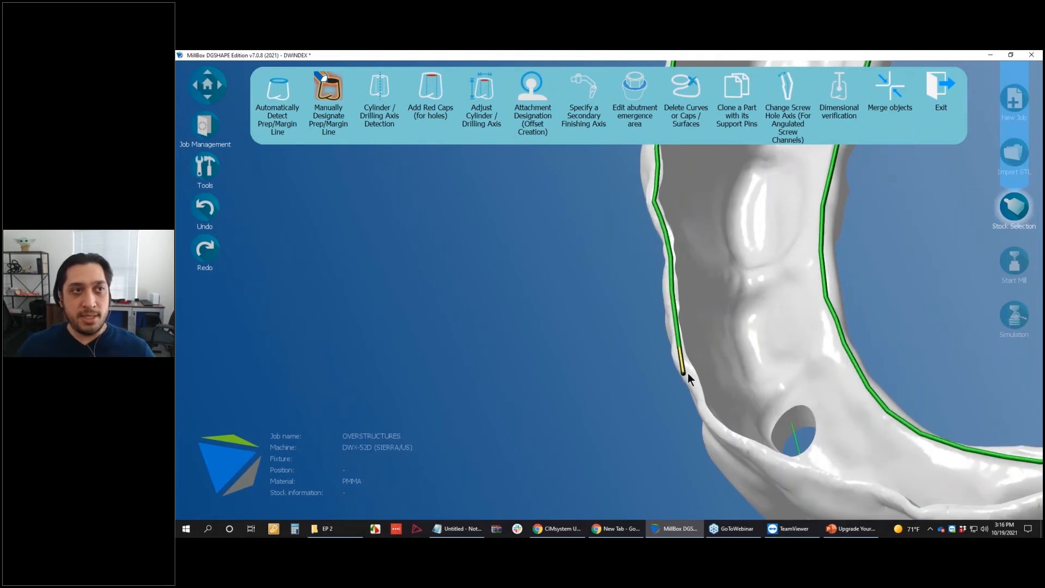
left_click(697, 388)
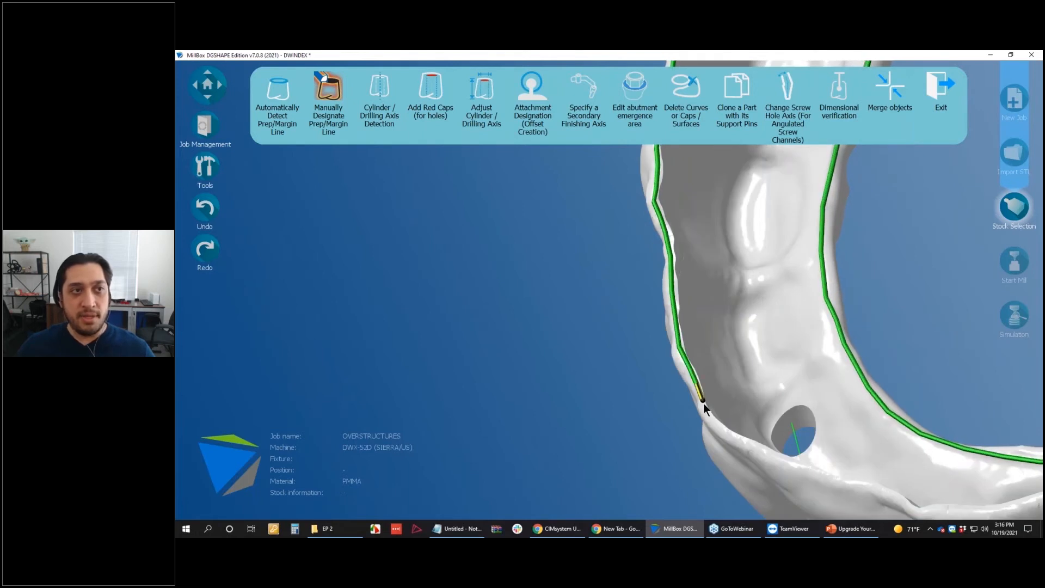
left_click(704, 407)
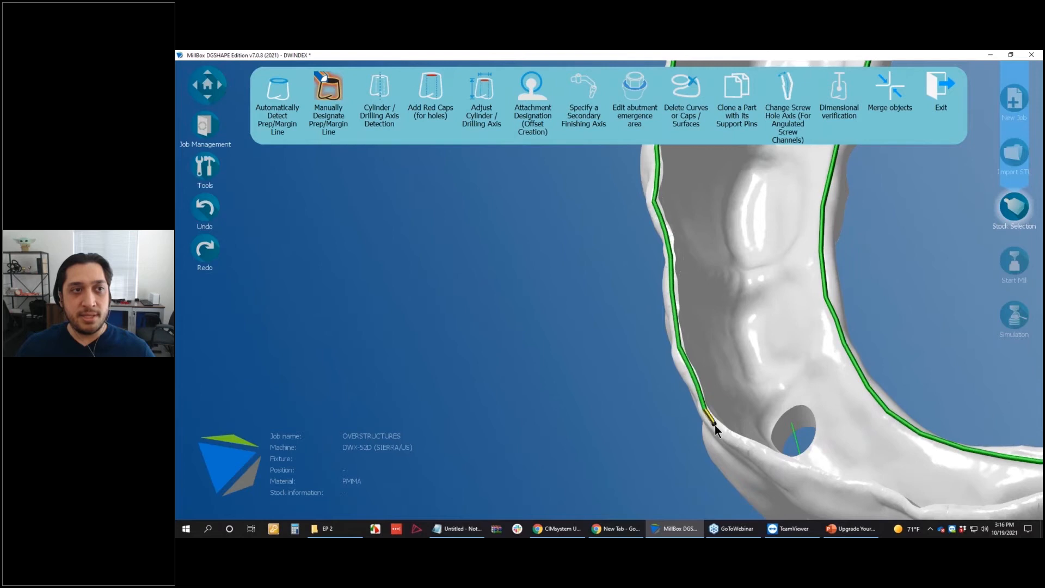
middle_click_drag(731, 436, 687, 389)
left_click(669, 355)
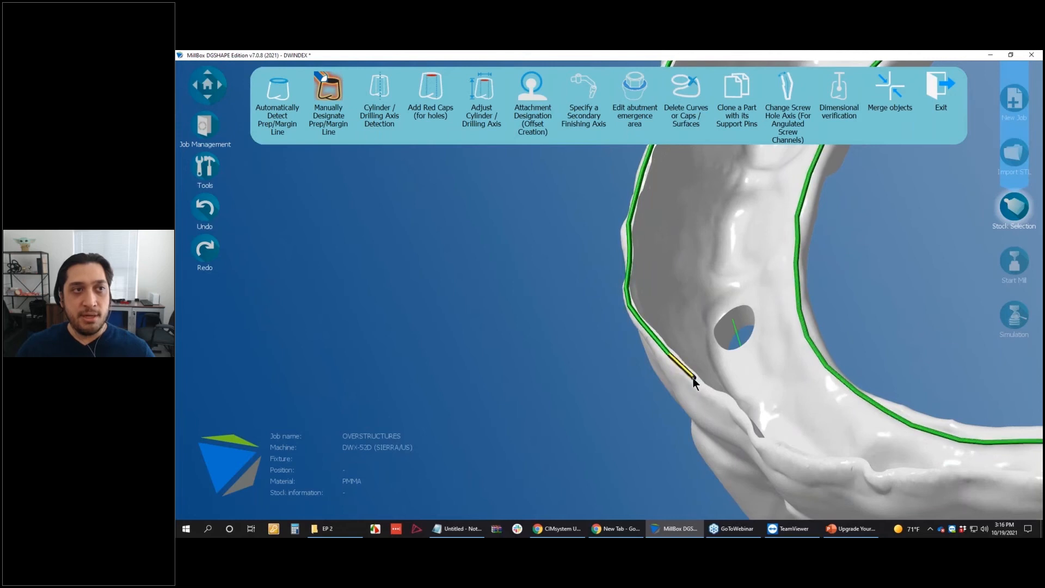
Trace the margin line along the front outer rim between the third and second screw holes
middle_click_drag(707, 396, 711, 389)
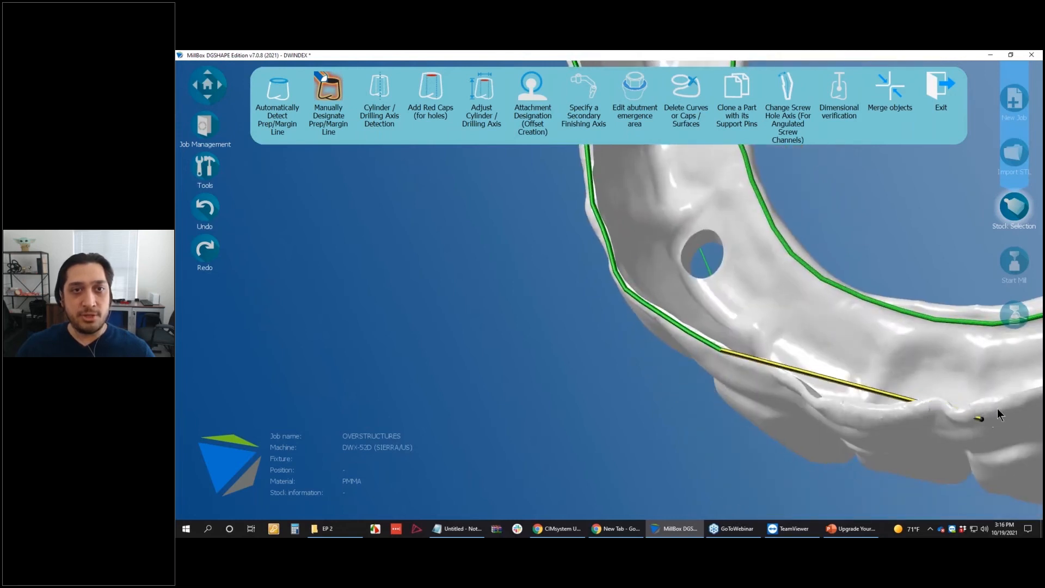
middle_click_drag(978, 420, 978, 446)
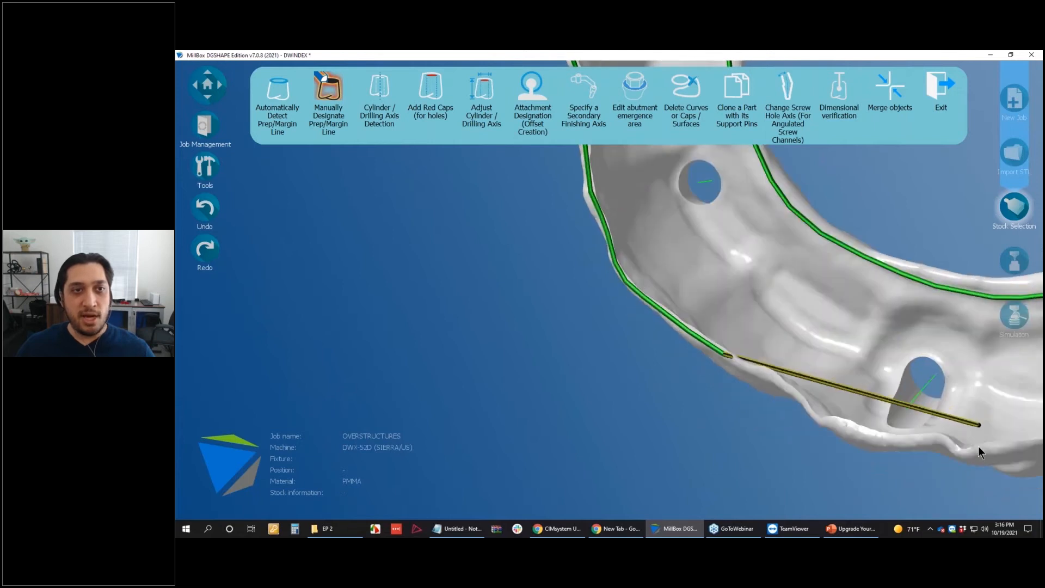
middle_click_drag(696, 394, 713, 350)
left_click(706, 334)
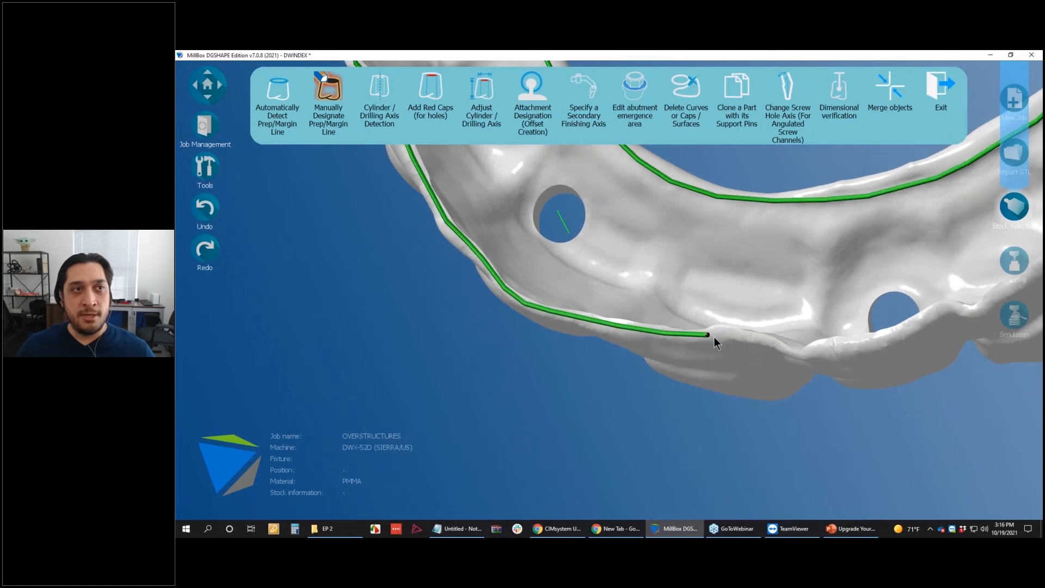
left_click(726, 331)
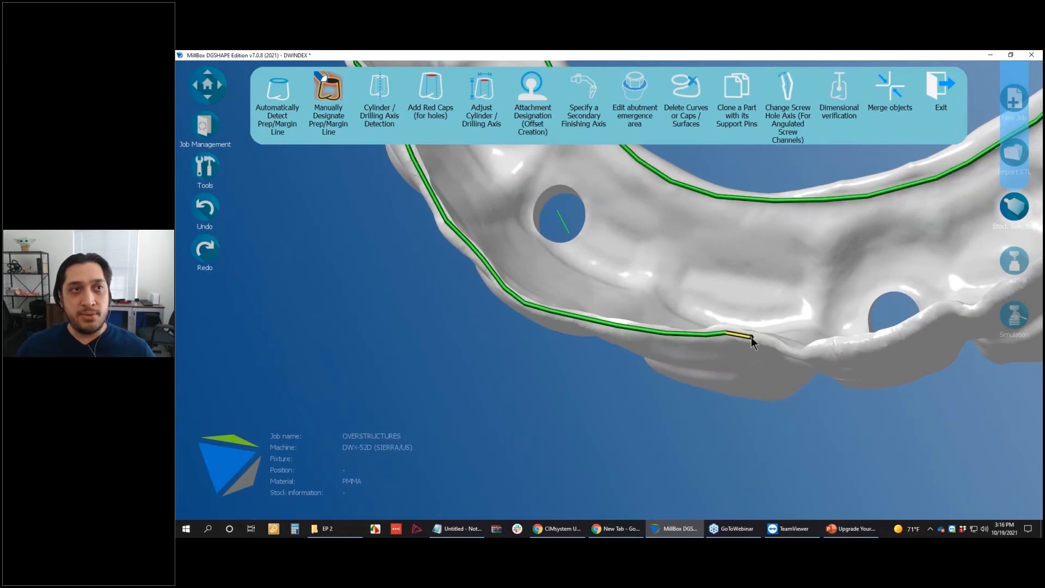
left_click(751, 338)
left_click(789, 351)
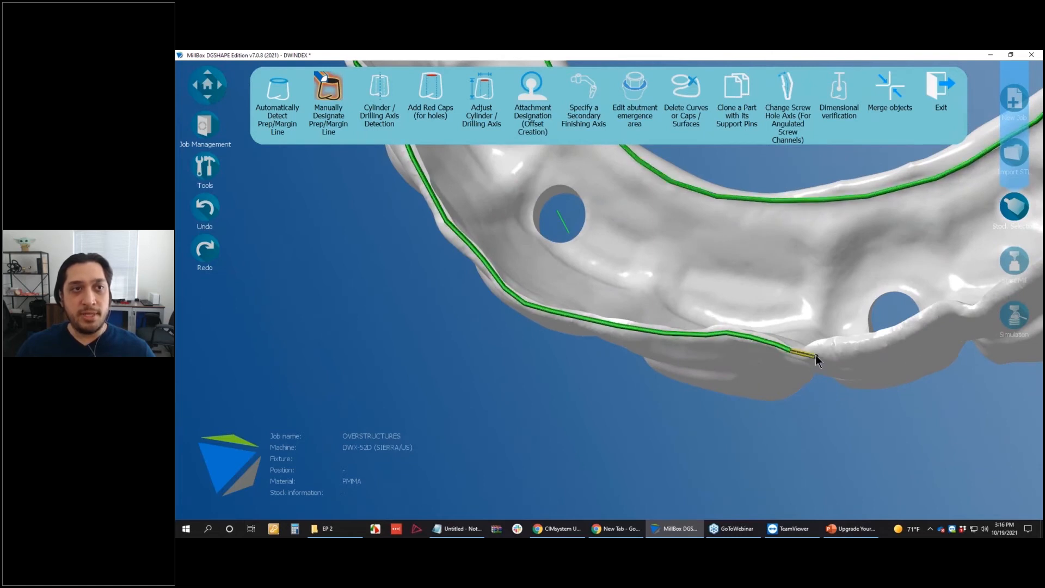
left_click(815, 354)
left_click(828, 343)
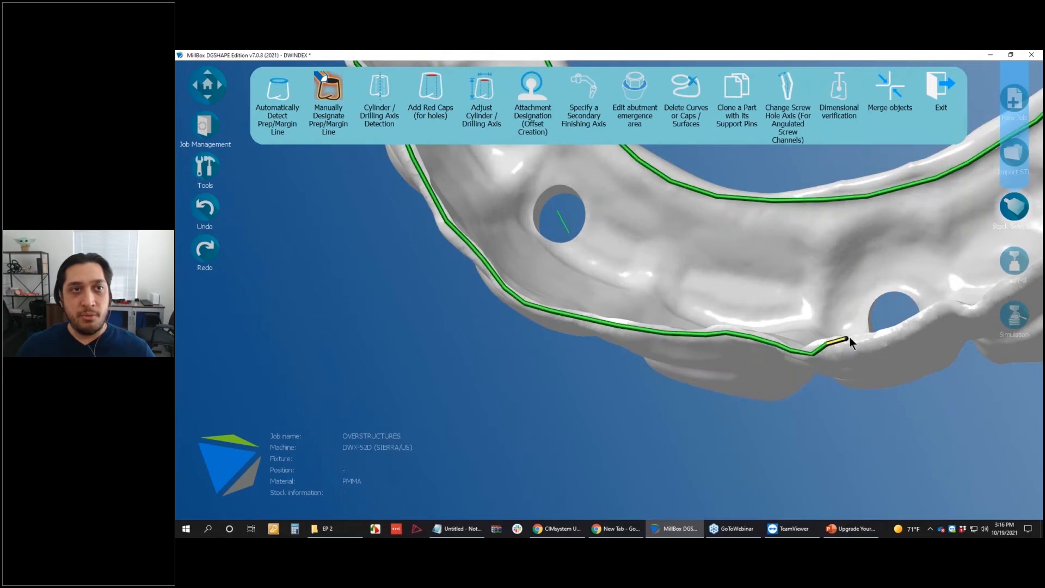
Guide the margin line along the thin outer rim edge past the second screw hole
left_click(858, 338)
right_click_drag(874, 336, 854, 352)
middle_click_drag(853, 353, 714, 367)
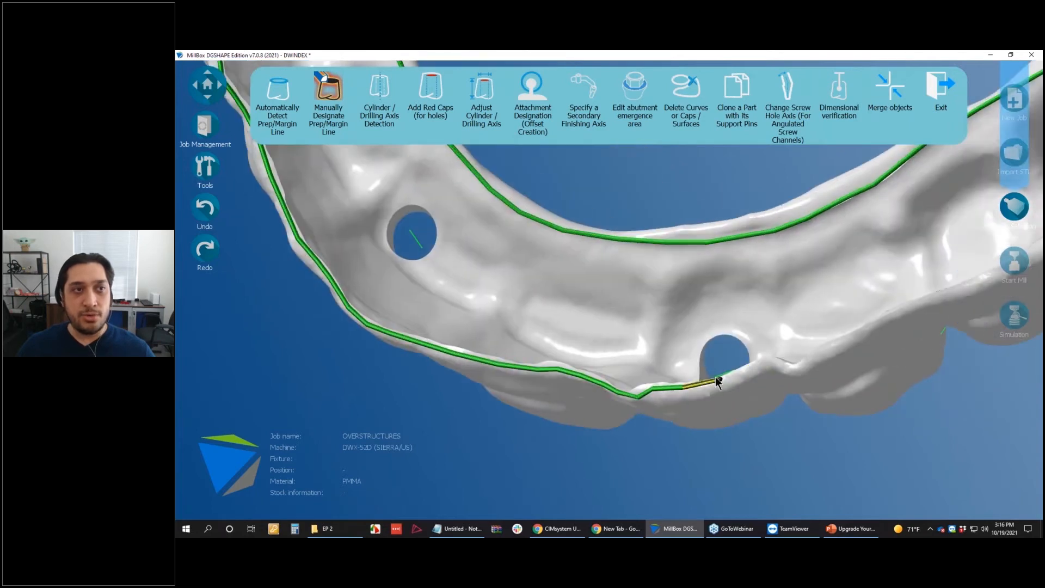
left_click(730, 380)
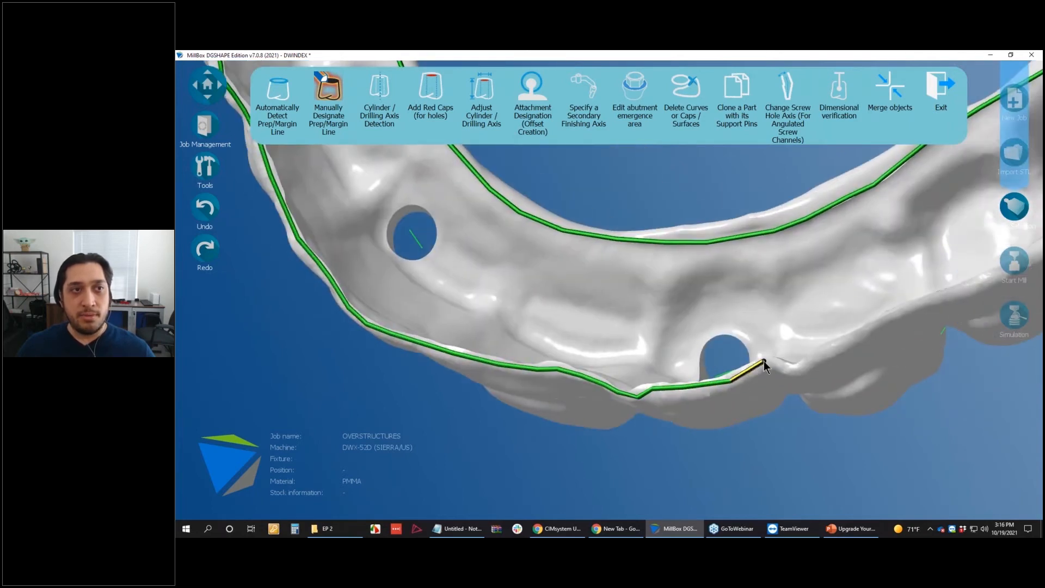
left_click(763, 360)
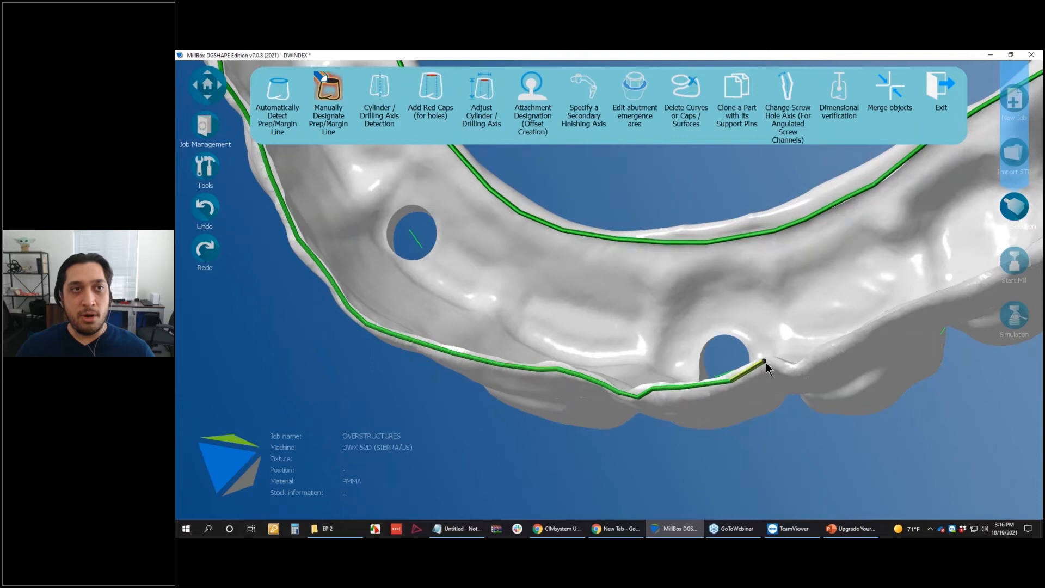
left_click(799, 367)
left_click(828, 351)
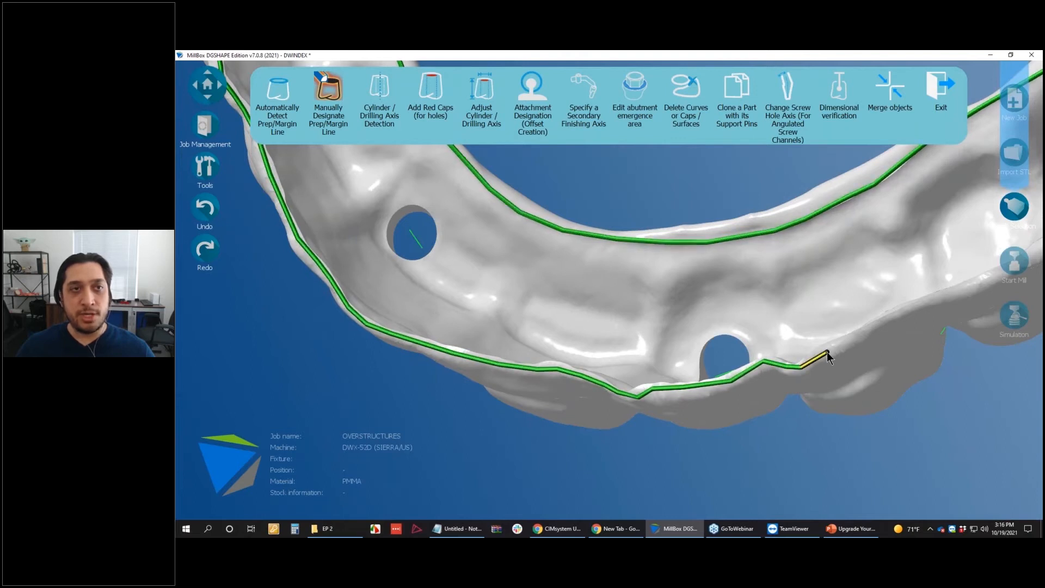
left_click(861, 332)
Continue the margin line along the outer rim past the first screw hole, up to its starting point
middle_click_drag(897, 317, 770, 360)
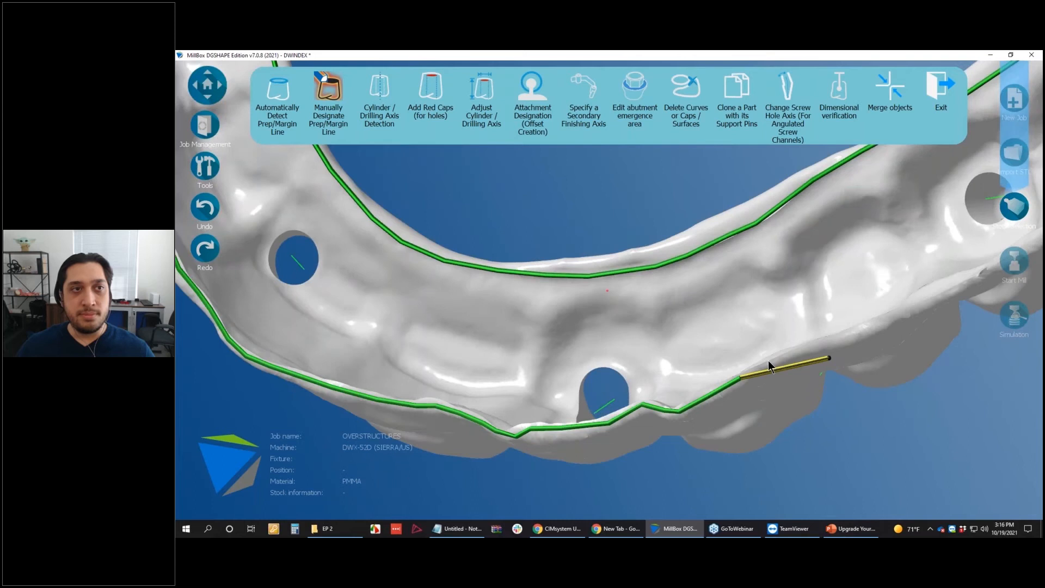
left_click(795, 354)
left_click(872, 326)
middle_click_drag(897, 314, 807, 412)
left_click(813, 413)
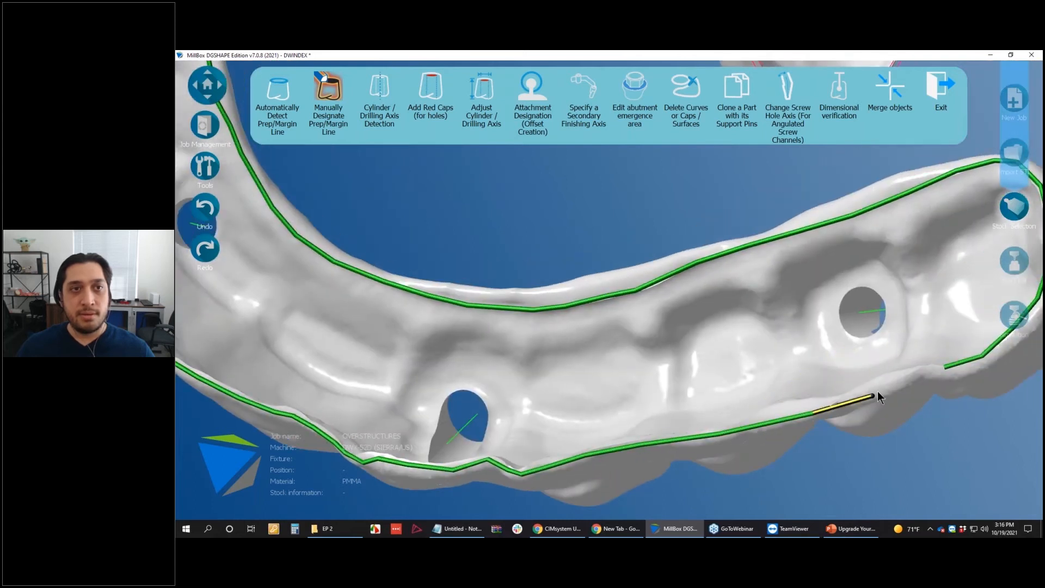
left_click(882, 393)
left_click(924, 372)
Close the margin line curve at its starting point and accept a margin line width of 0.15
middle_click_drag(925, 371, 956, 433)
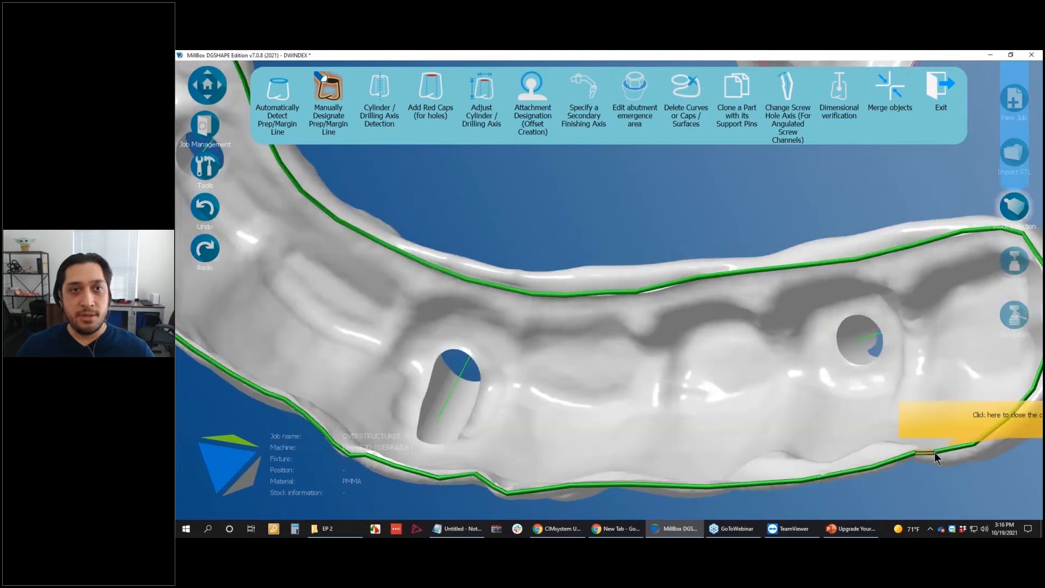
left_click(935, 452)
double_click(687, 202)
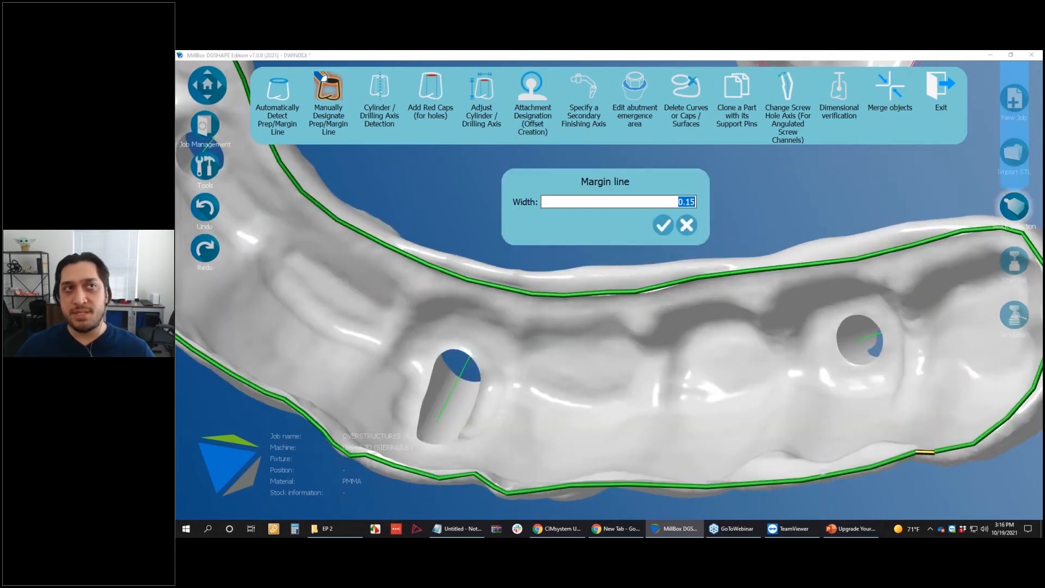
left_click(660, 227)
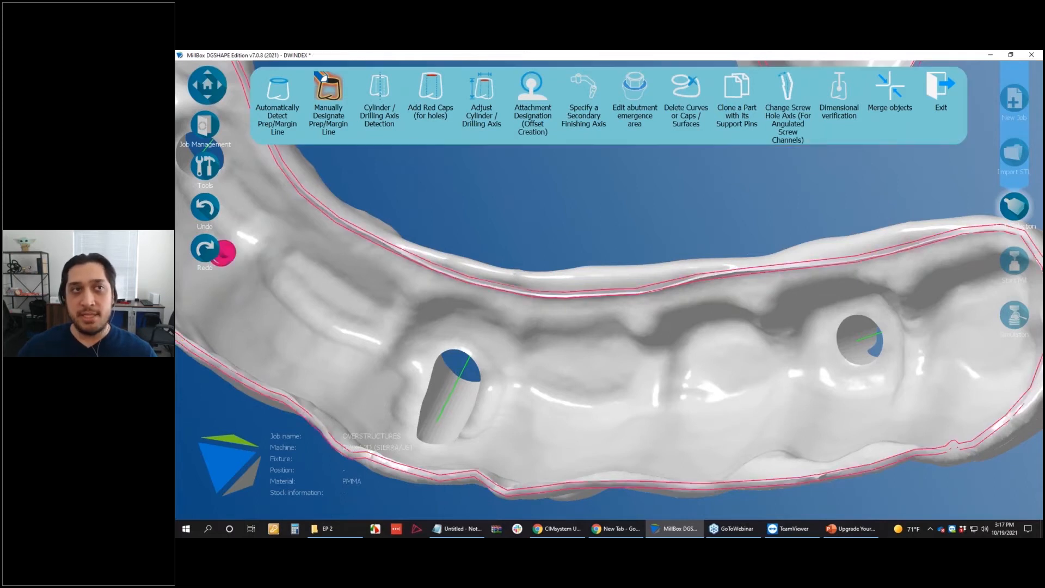
scroll(631, 391, "down", 10)
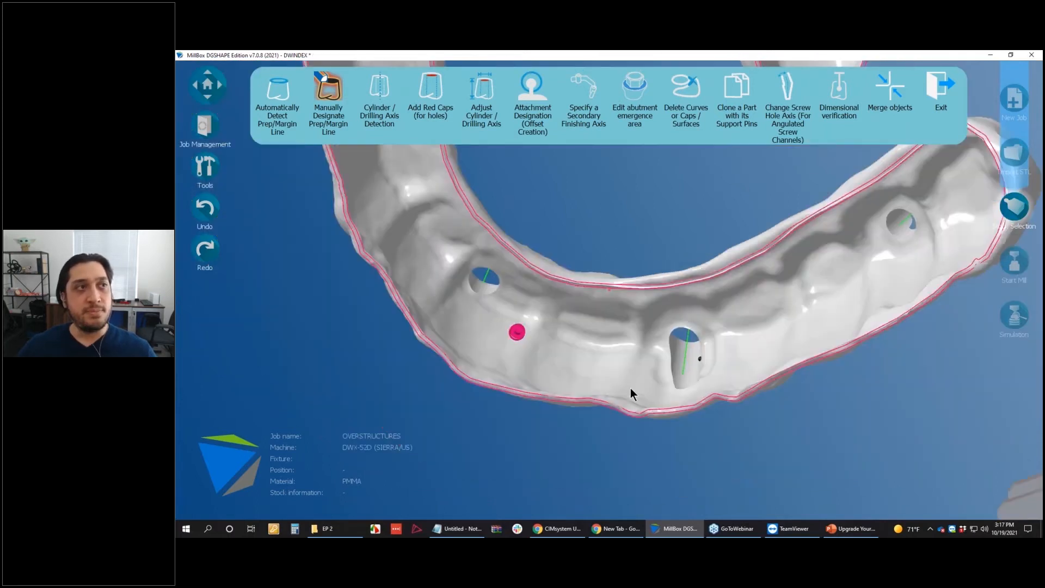
middle_click_drag(634, 370, 705, 165)
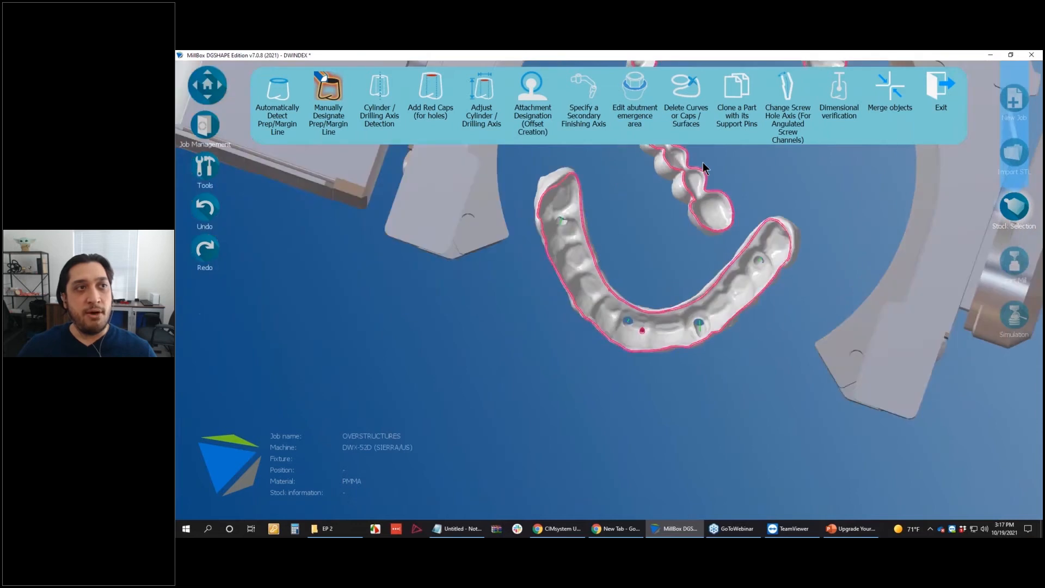
Leave the curve and surface tools and inspect the overstructures' margin lines, occlusal sides and red hole caps from several angles
left_click(937, 98)
middle_click_drag(702, 305, 494, 121)
double_click(678, 363)
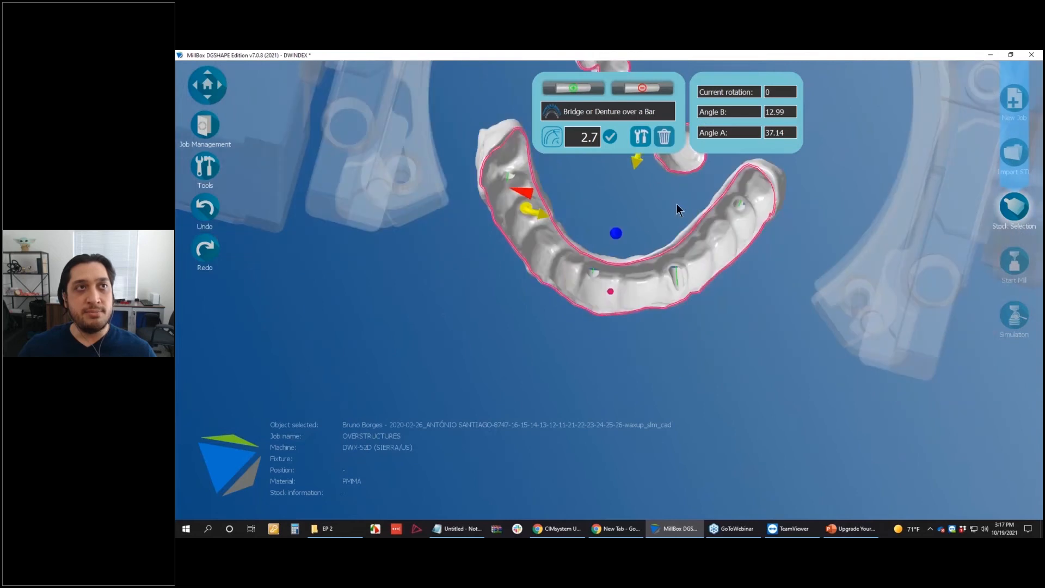
scroll(649, 272, "up", 3)
middle_click_drag(623, 269, 661, 273)
left_click(660, 273)
middle_click_drag(745, 329, 746, 330)
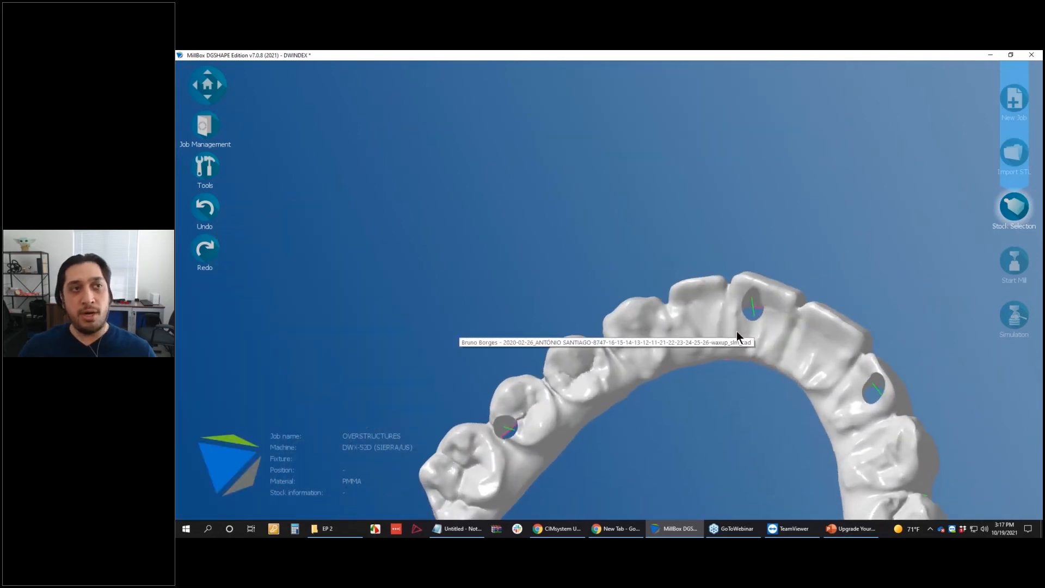
middle_click_drag(863, 224, 864, 224)
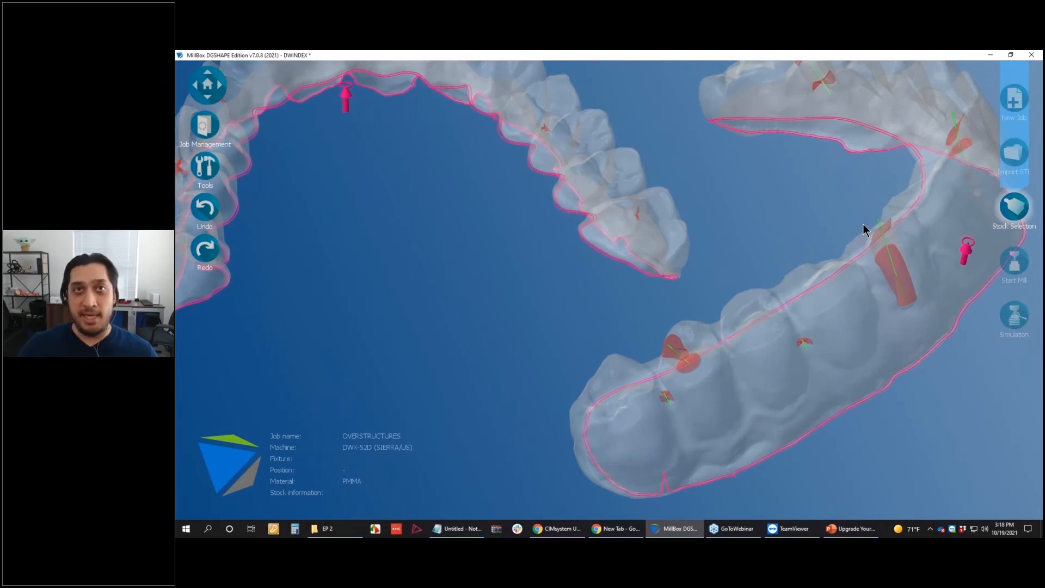
middle_click_drag(812, 348, 789, 388)
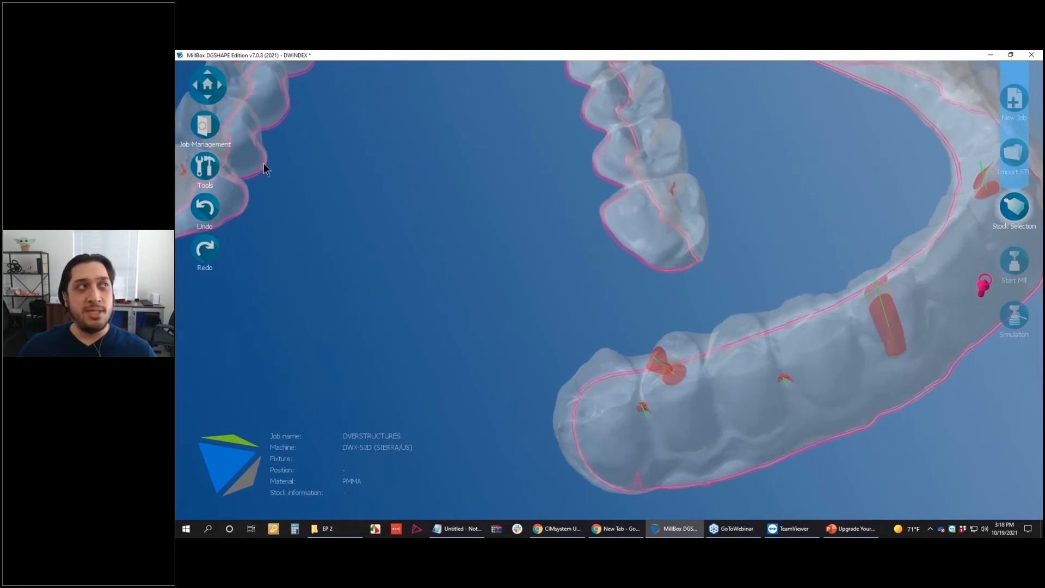
Delete the two small stray red caps with their drilling axes near the end of the lower overstructure's arch
left_click(202, 168)
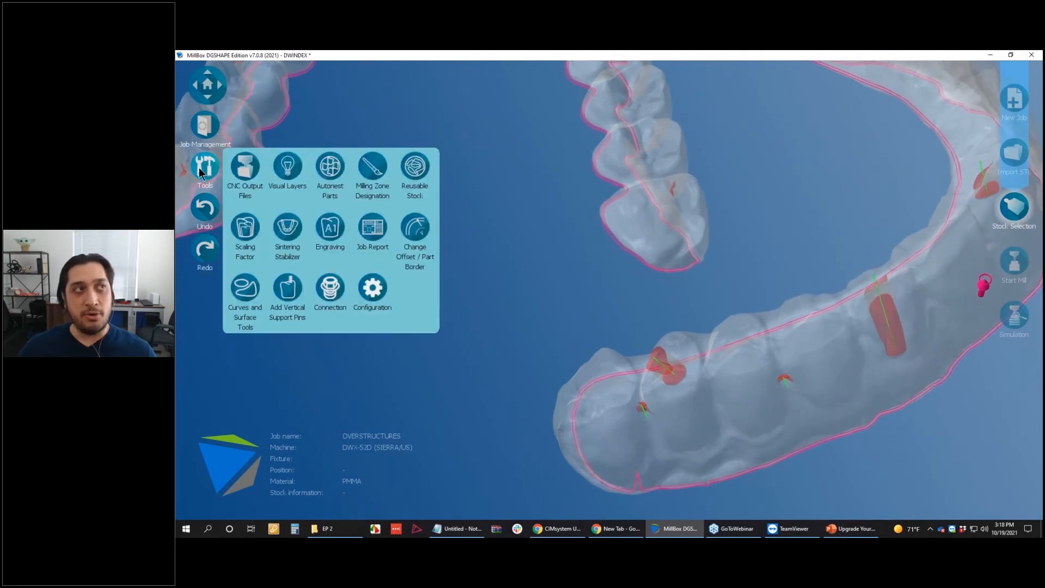
left_click(248, 291)
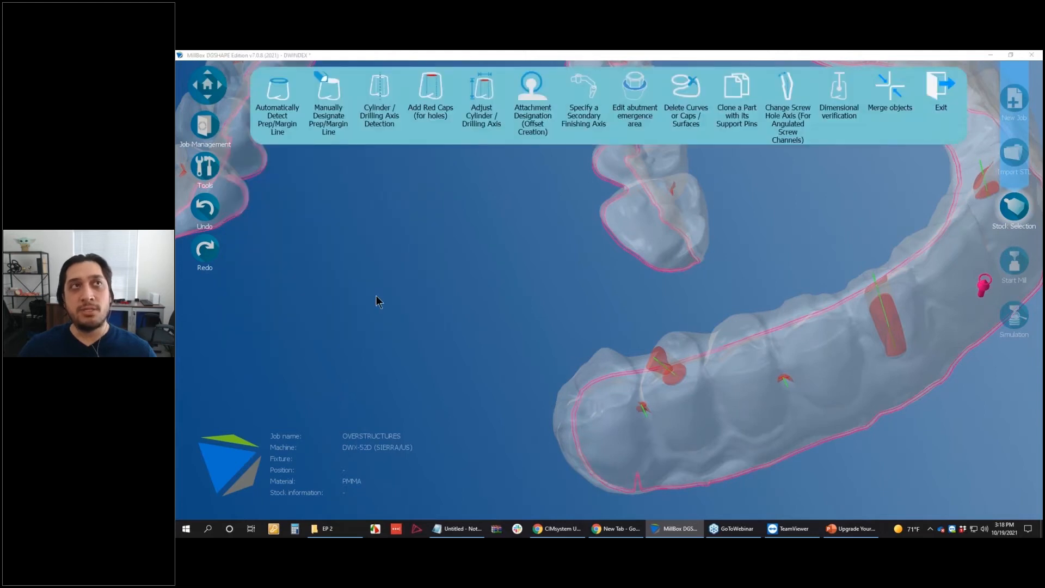
left_click(691, 93)
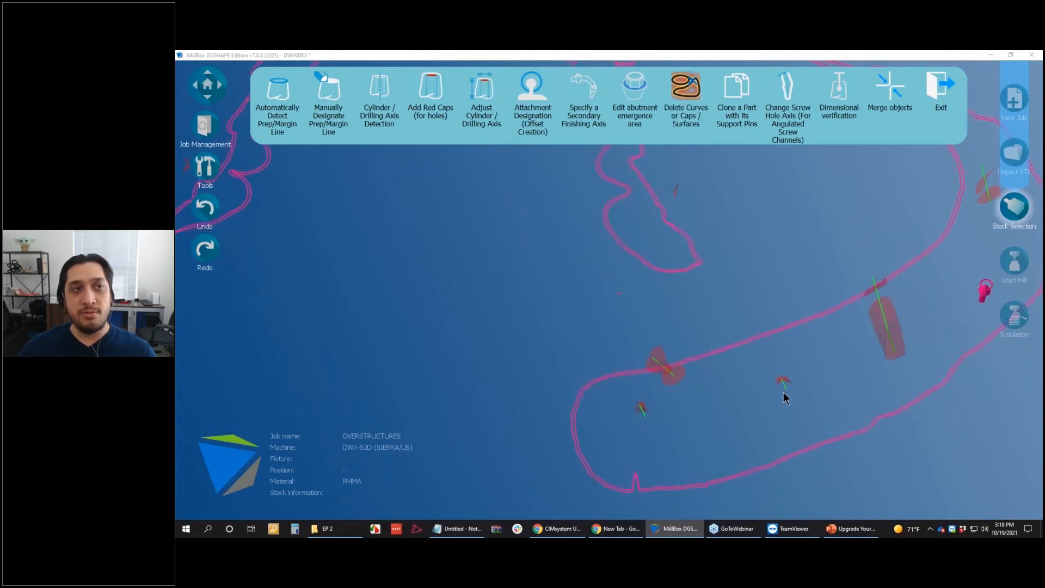
scroll(786, 388, "up", 5)
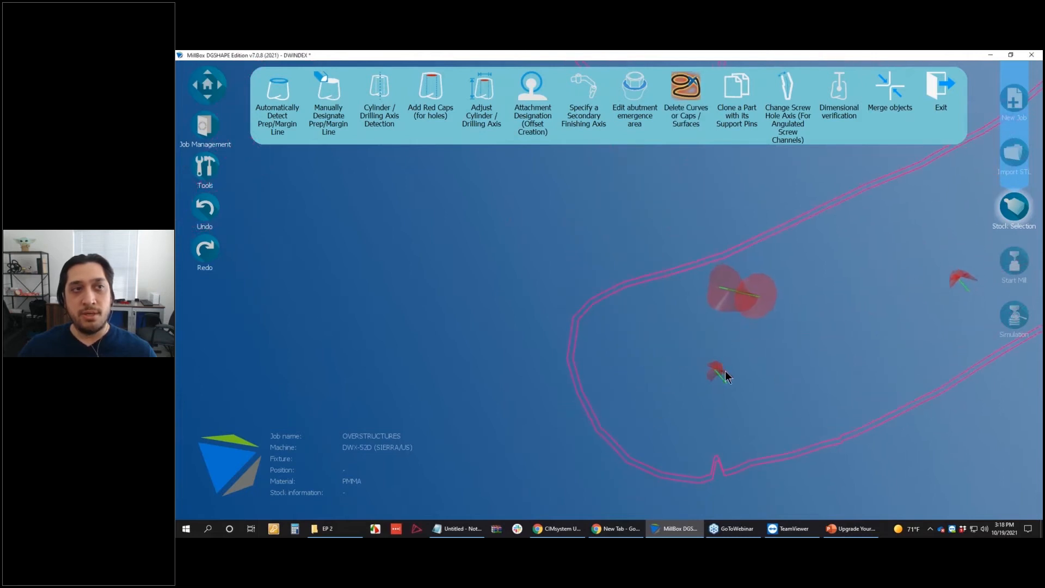
left_click(719, 374)
middle_click_drag(842, 366, 647, 384)
left_click(765, 292)
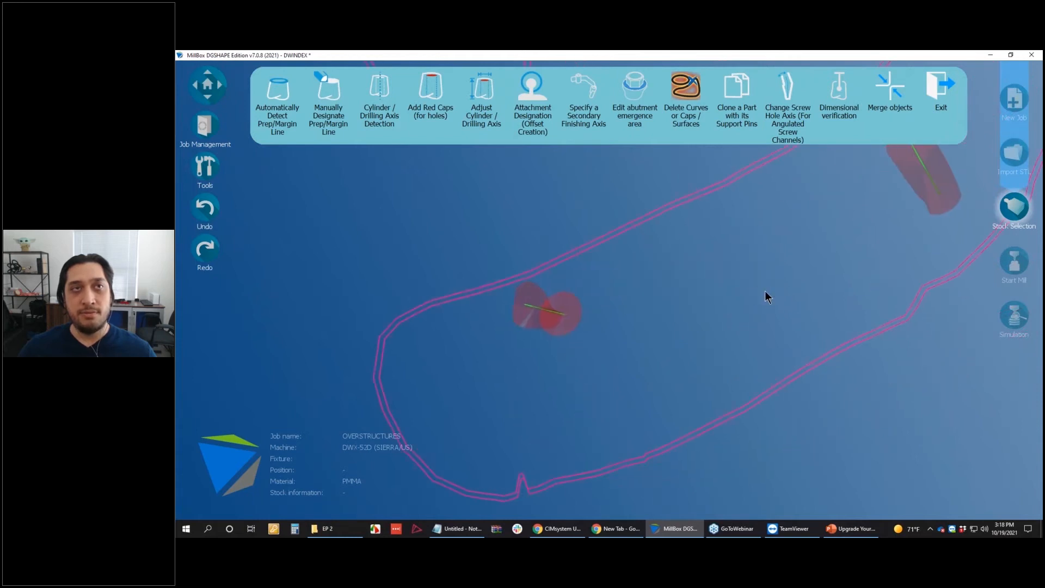
middle_click_drag(765, 291, 962, 79)
scroll(781, 231, "down", 5)
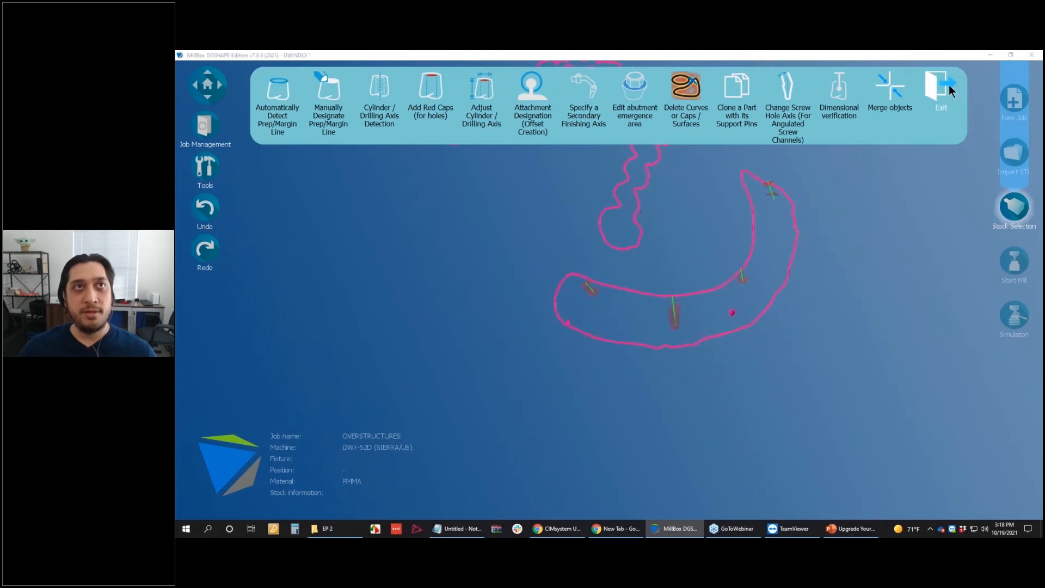
left_click(949, 85)
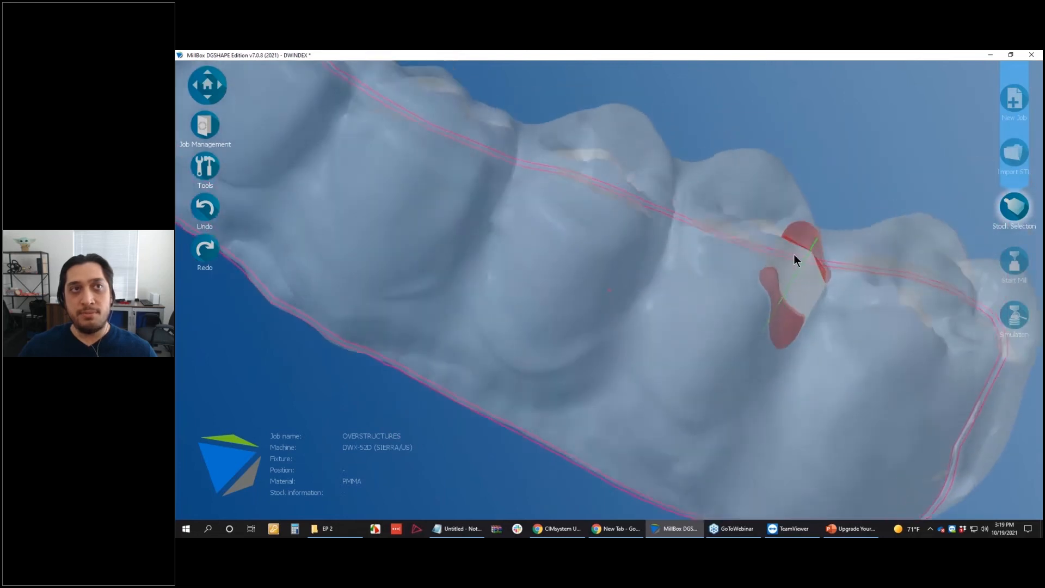
Examine how the capped screw channels and their drilling axes run through the overstructure, including the long angled front channel
middle_click_drag(793, 254, 838, 301)
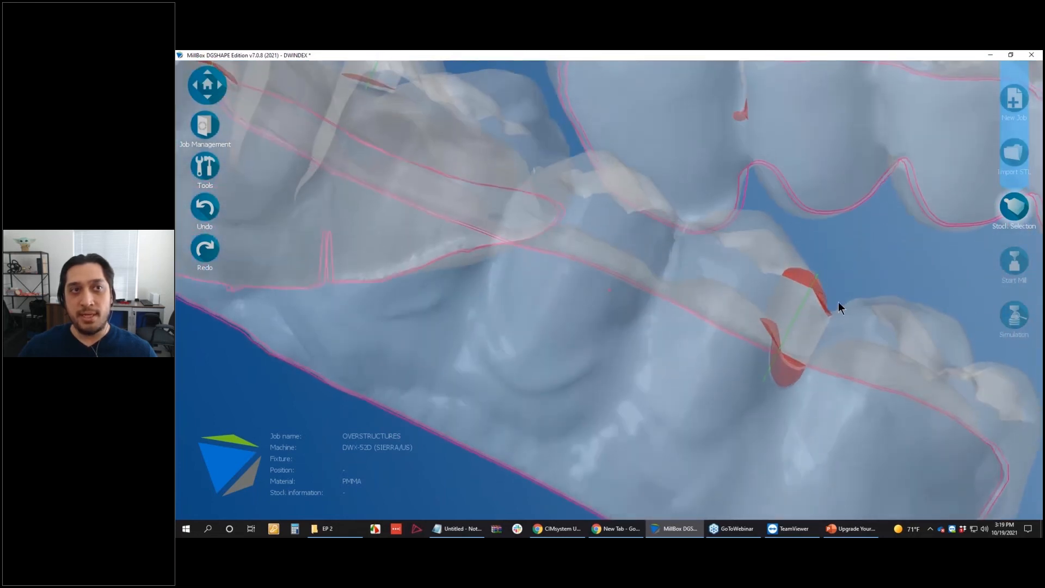
scroll(794, 380, "down", 5)
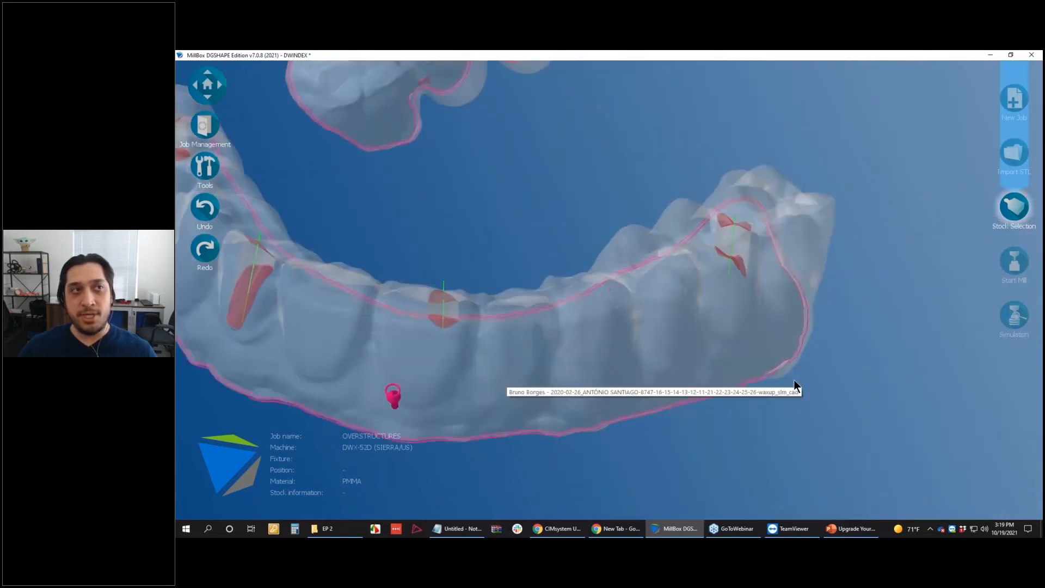
middle_click_drag(794, 379, 845, 330)
scroll(860, 336, "up", 3)
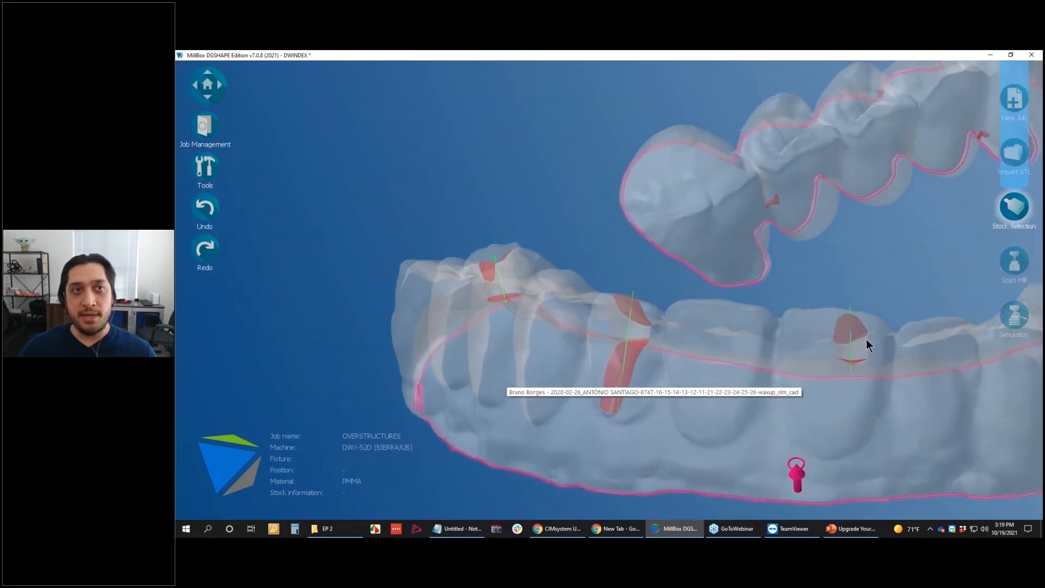
middle_click_drag(877, 378, 795, 339)
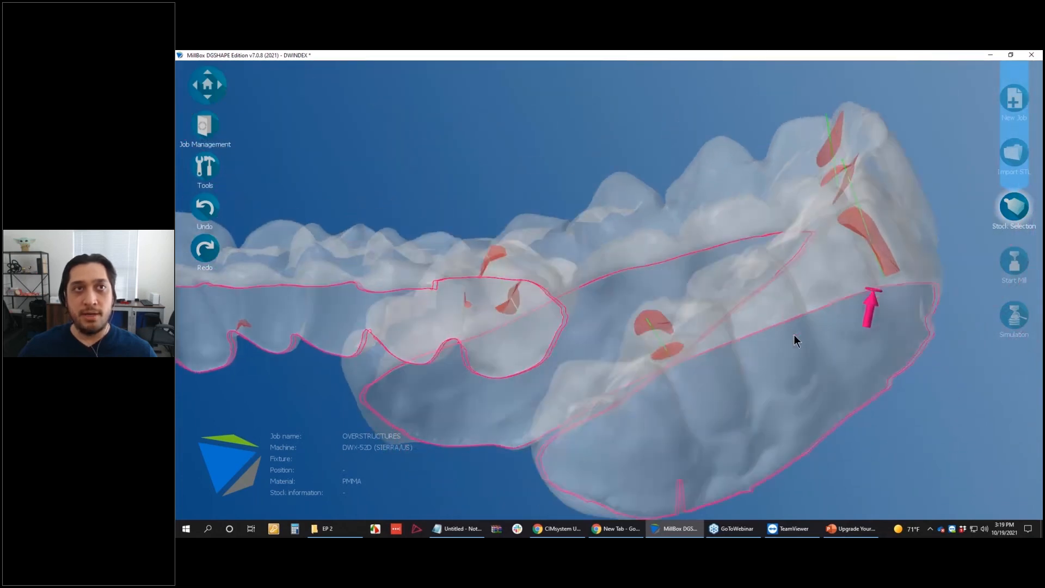
middle_click_drag(1002, 220, 867, 192)
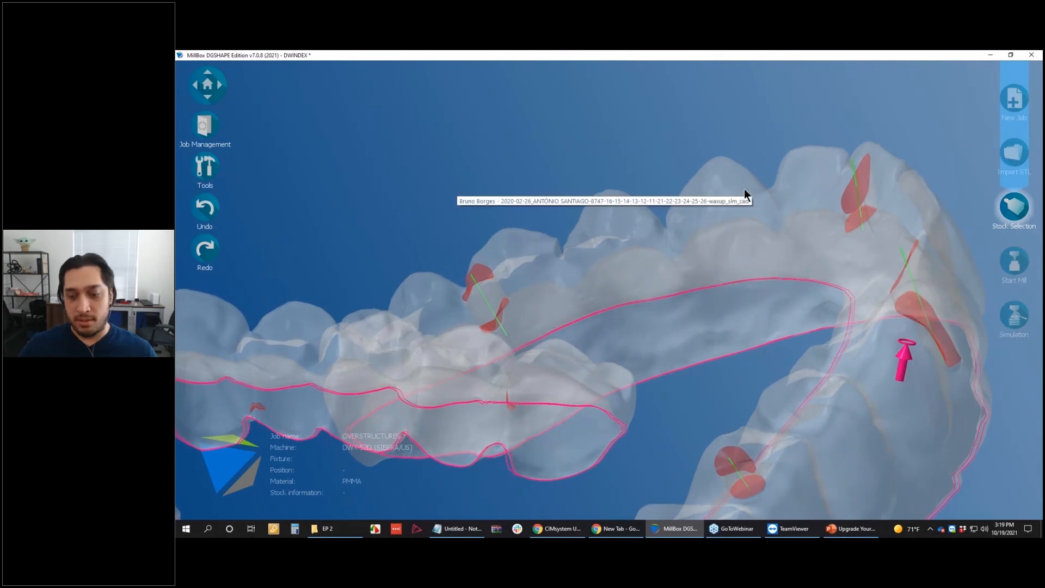
middle_click_drag(744, 188, 857, 315)
scroll(866, 325, "up", 5)
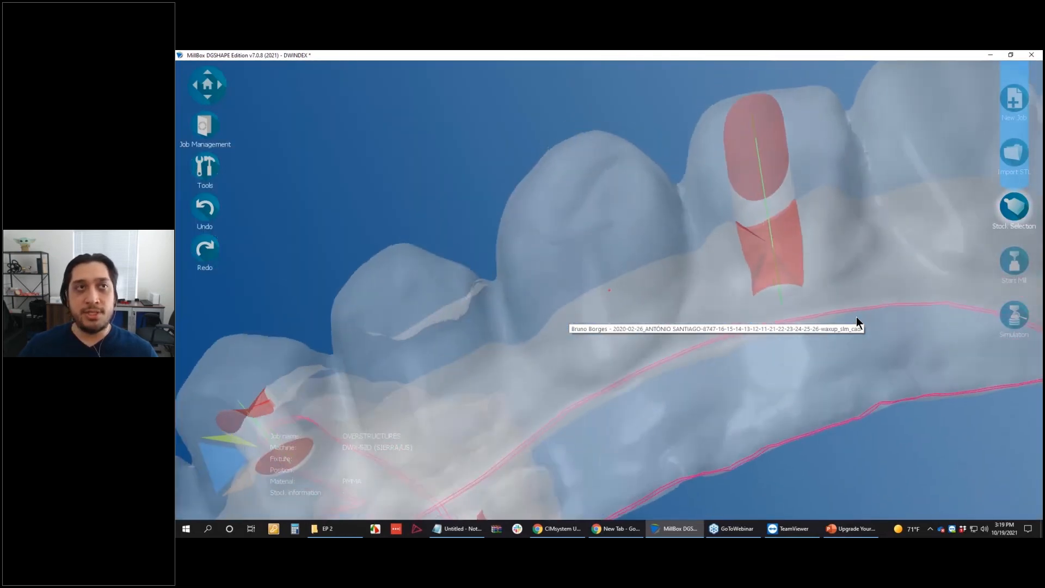
middle_click_drag(857, 316, 856, 208)
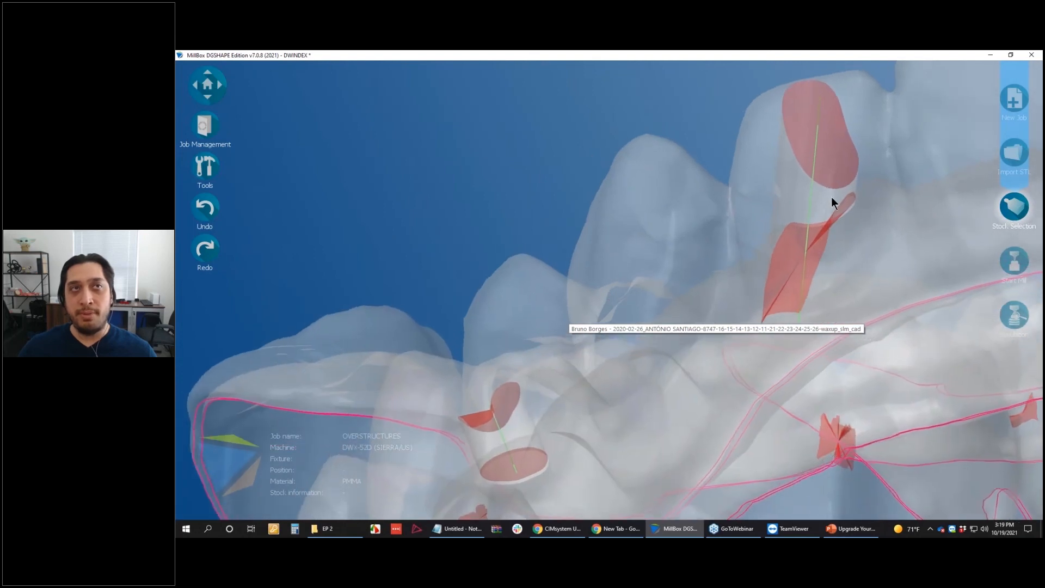
middle_click_drag(804, 179, 781, 188)
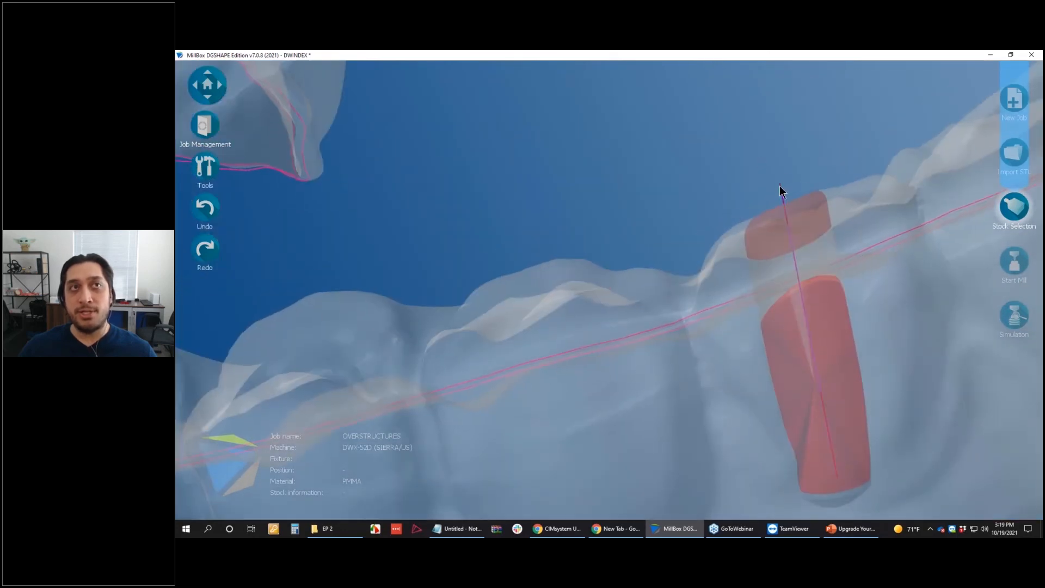
View the long angled channel's cylinder settings with the solid part display enabled, and close them without applying changes
left_click(781, 191)
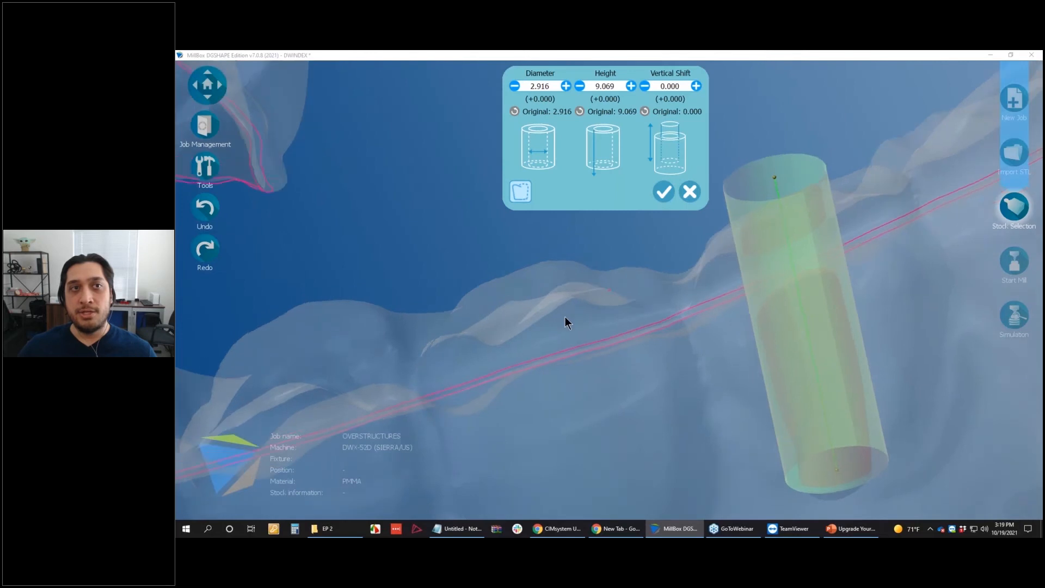
left_click(523, 189)
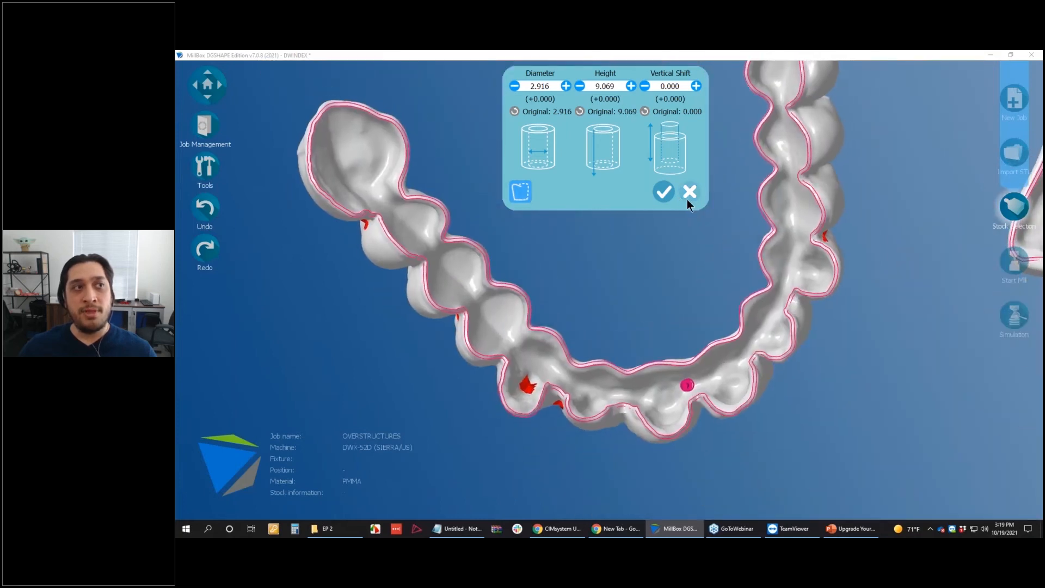
left_click(688, 196)
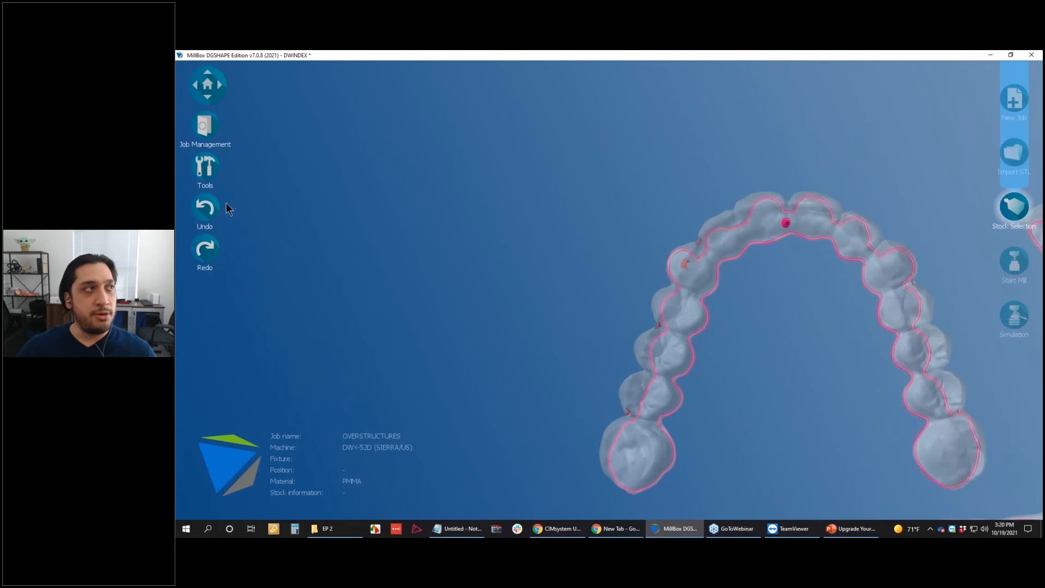
Delete the stray red caps scattered along the margin line of the scalloped arch without screw channels
left_click(208, 169)
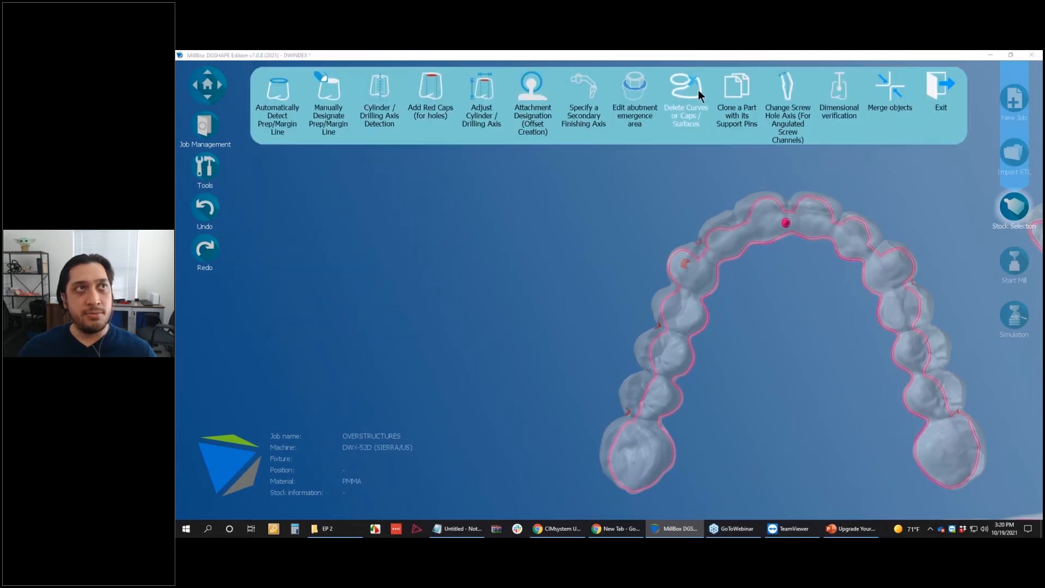
left_click(686, 89)
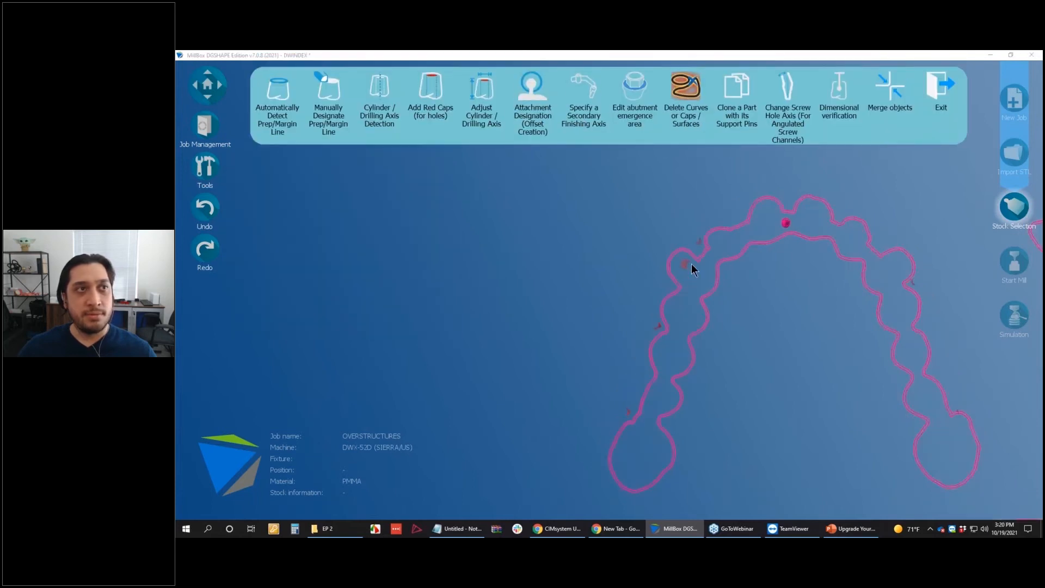
left_click(659, 325)
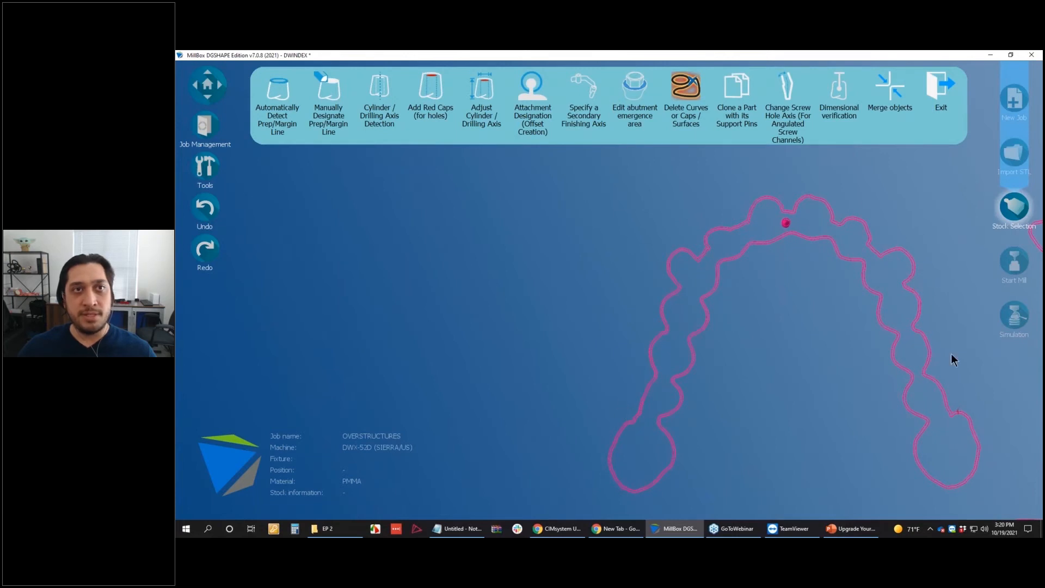
middle_click_drag(962, 409, 962, 415)
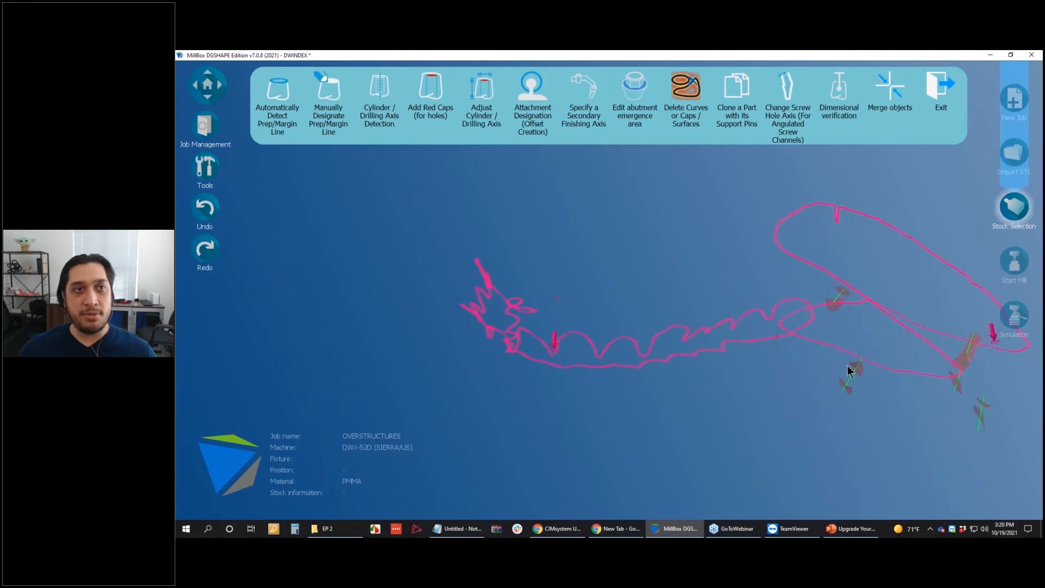
scroll(789, 338, "up", 3)
middle_click_drag(790, 338, 847, 395)
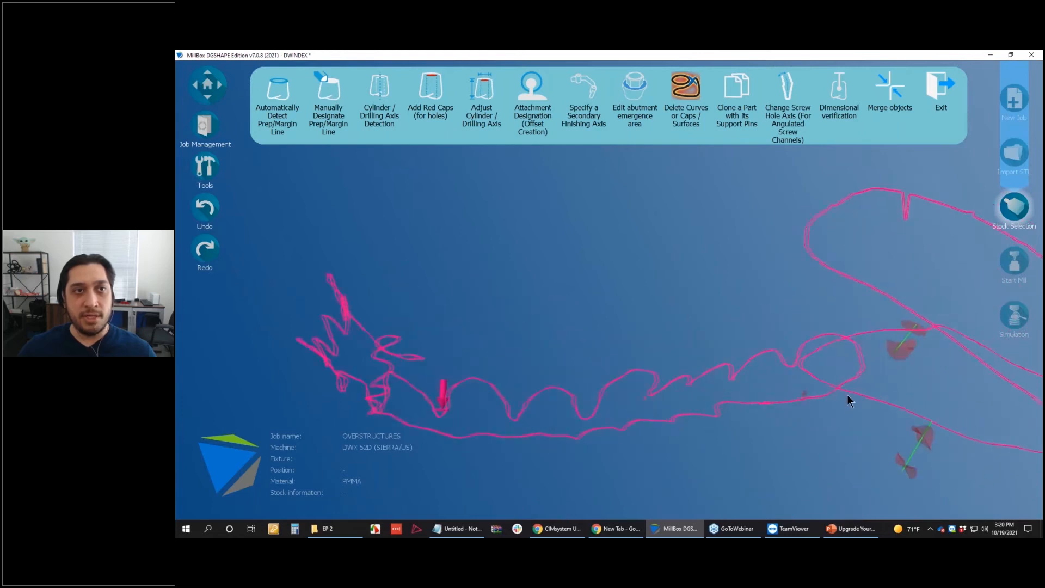
left_click(796, 401)
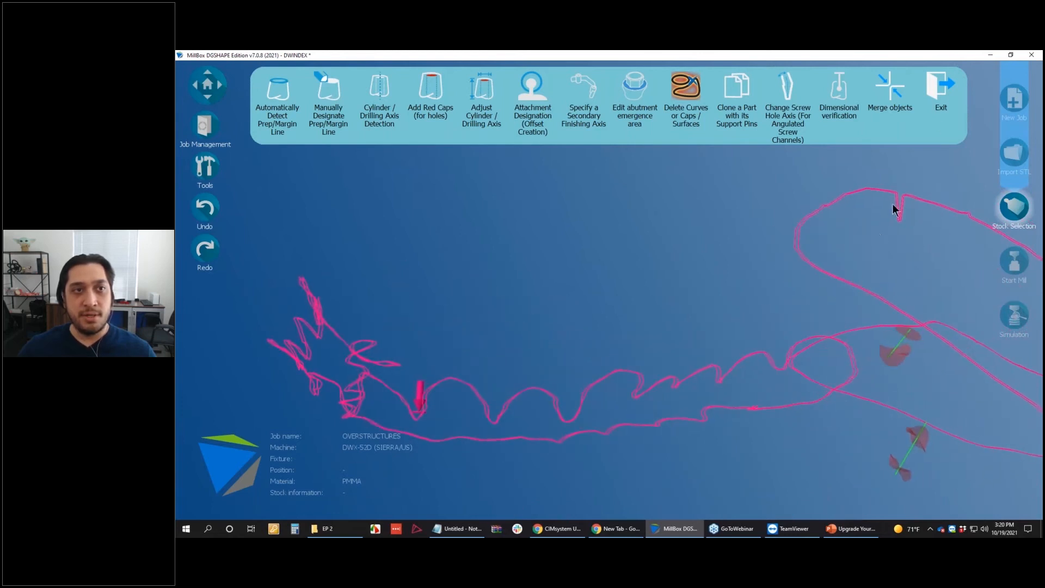
left_click(943, 93)
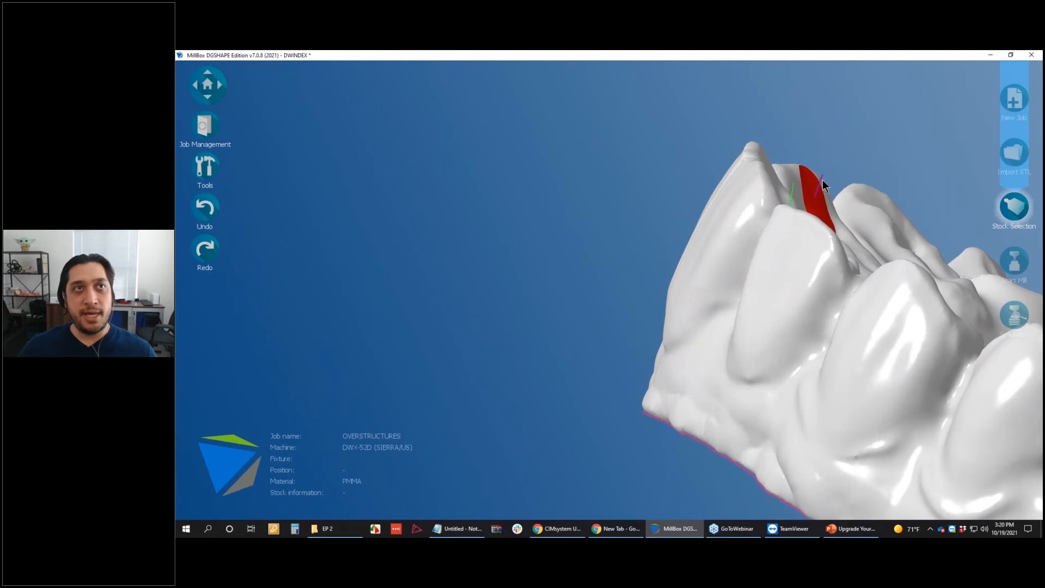
Check the cylinder running through the front tooth's channel from both sides and discard the cylinder adjustment
left_click(823, 181)
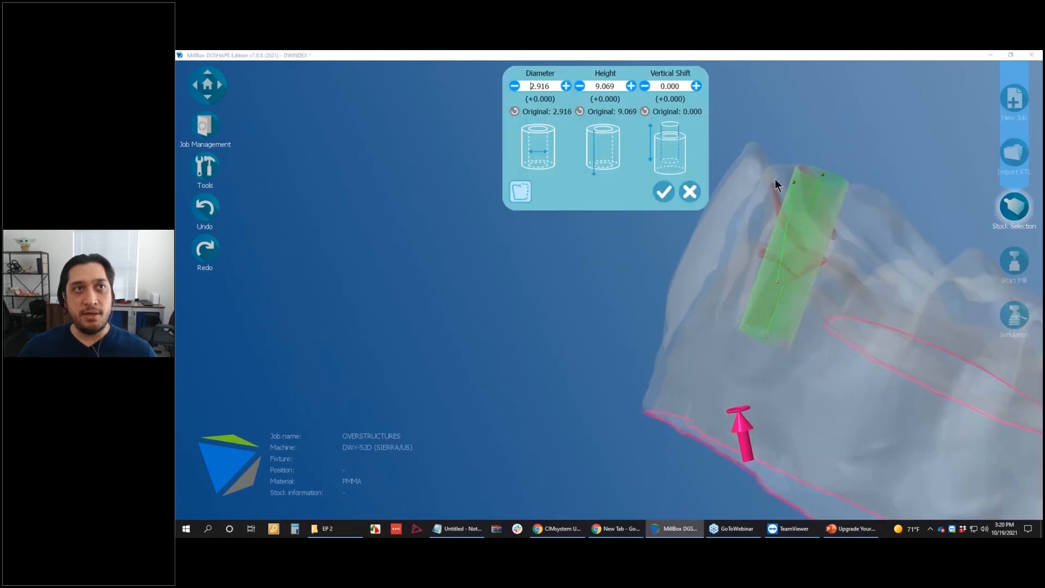
right_click_drag(795, 264, 716, 172)
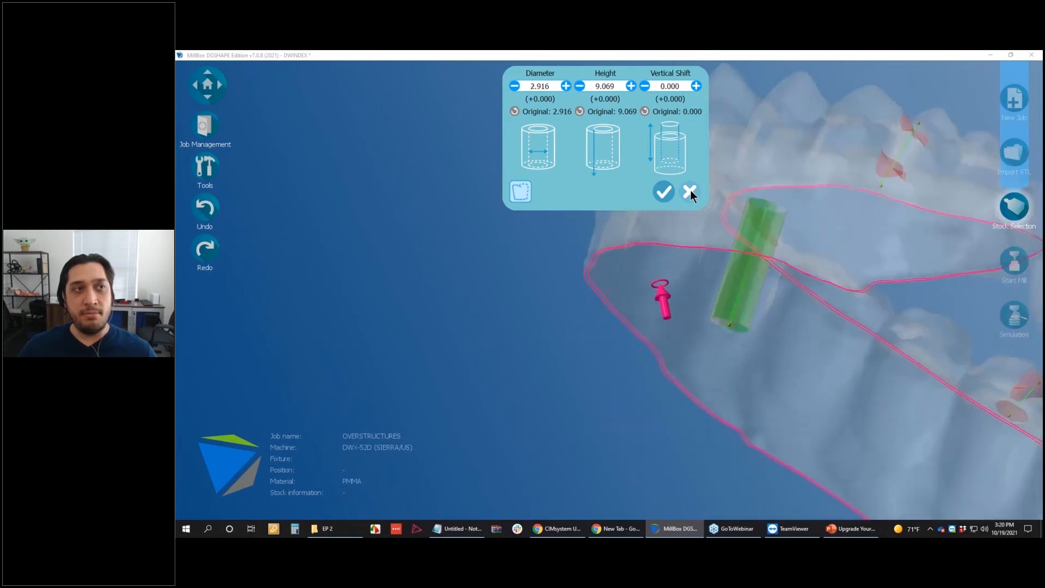
left_click(690, 190)
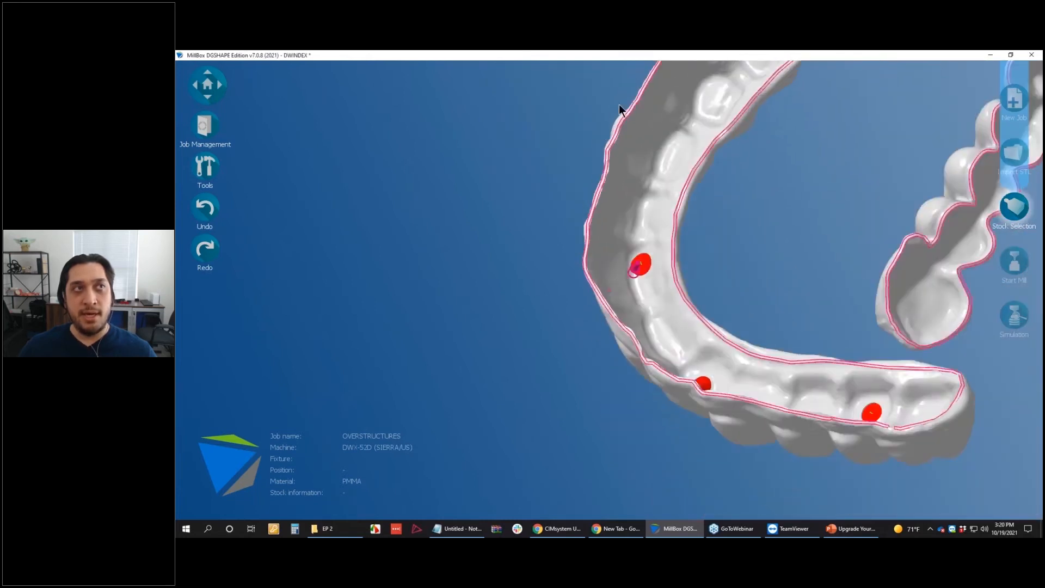
Check the cylinder settings of the front tooth's angled screw channel while looking along its drilling axis, and close them without applying changes
right_click_drag(621, 109, 743, 223)
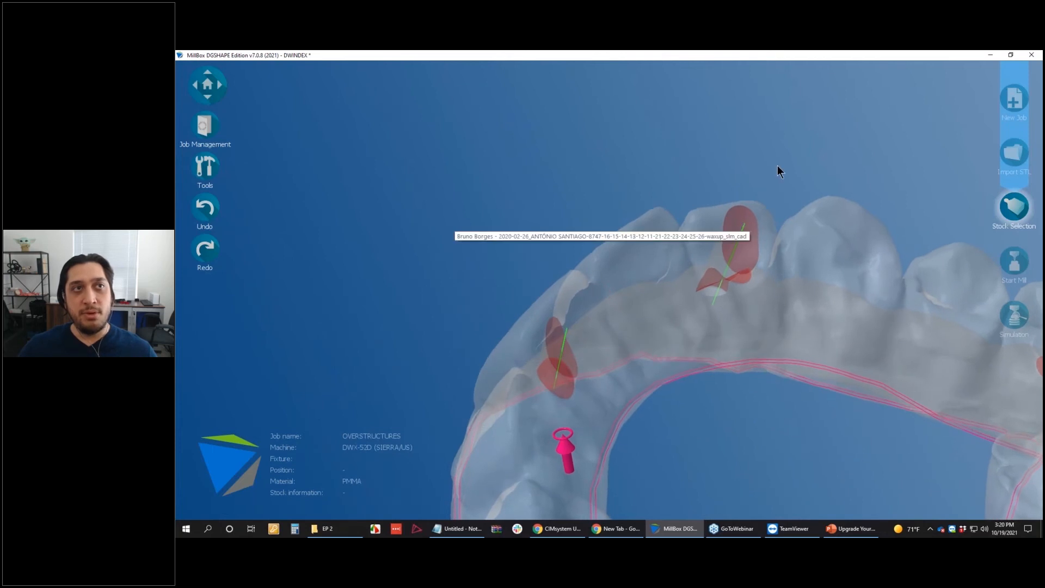
right_click_drag(777, 167, 738, 252)
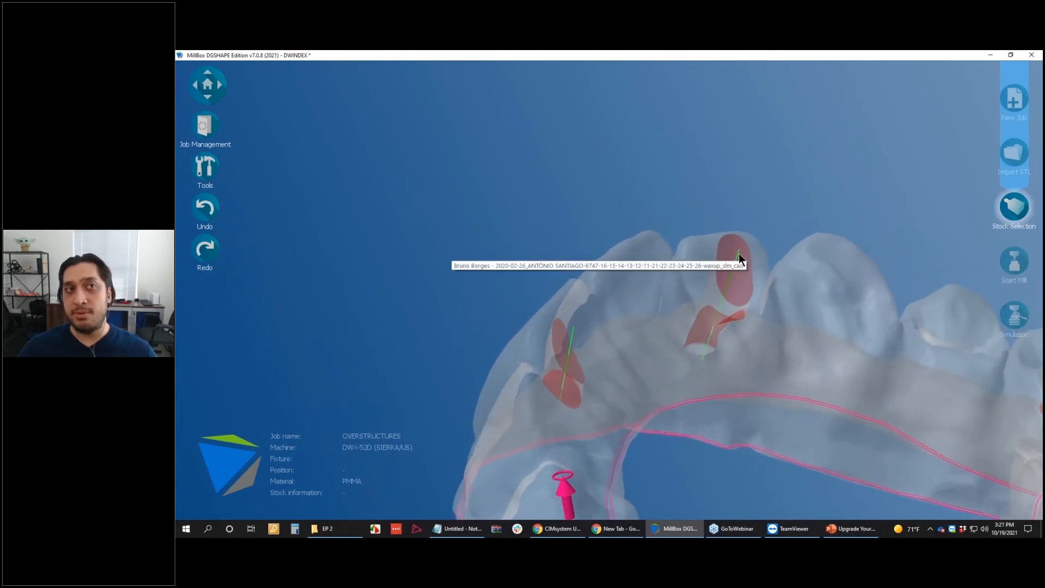
left_click(739, 254)
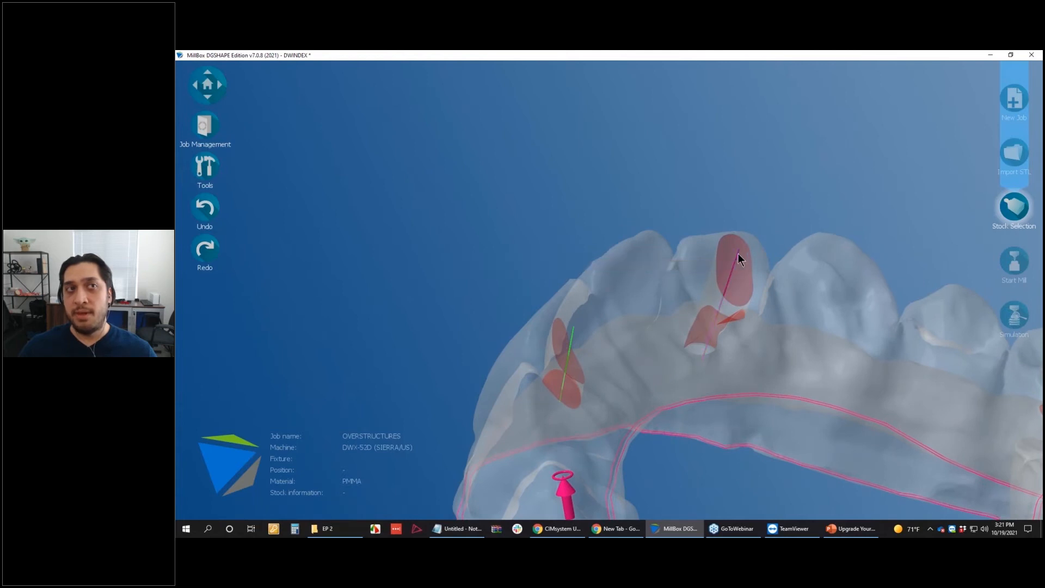
right_click_drag(774, 152, 693, 175)
left_click(518, 199)
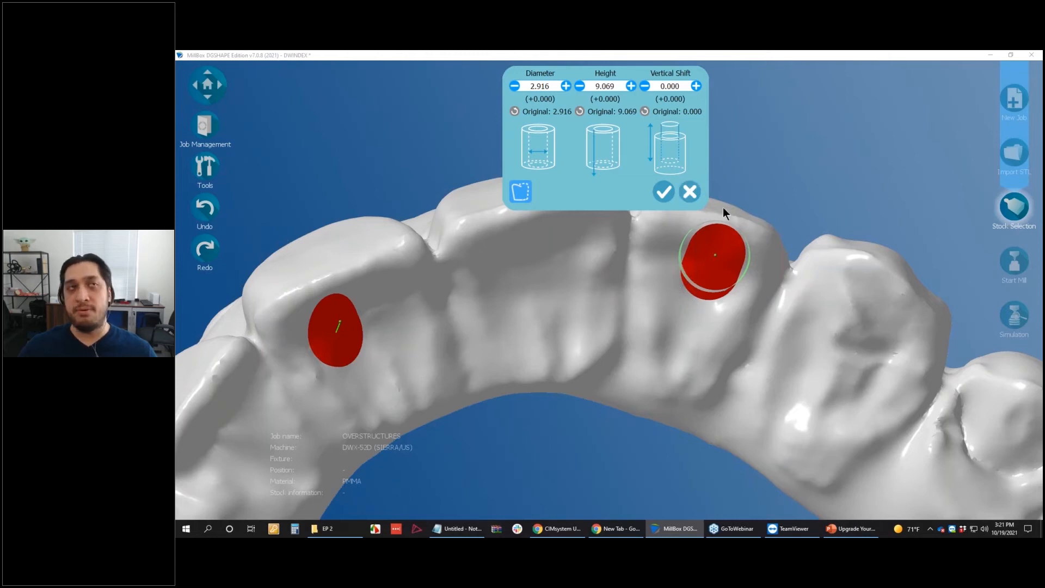
left_click(690, 193)
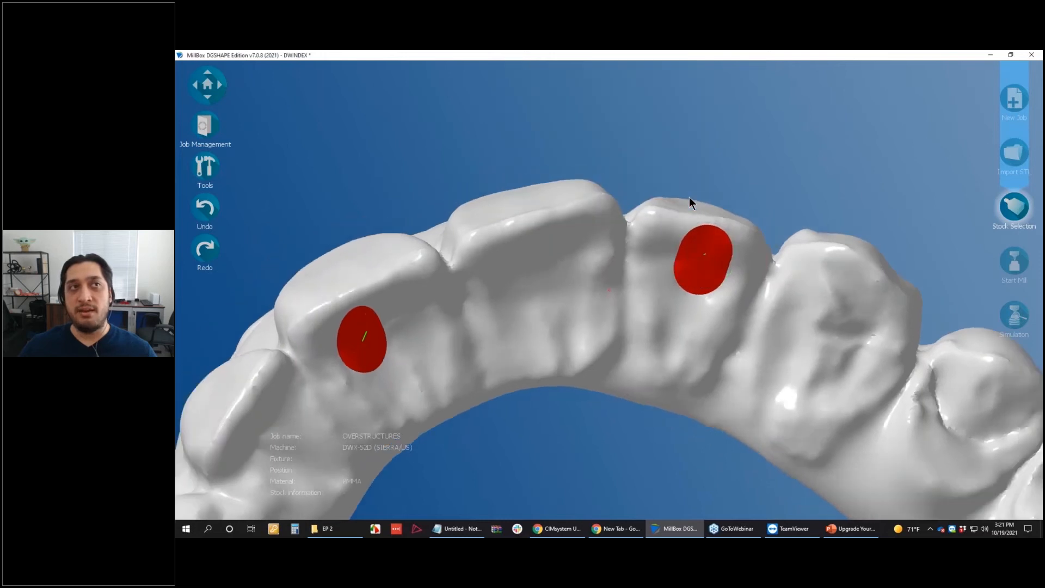
Create a new 98 x 30 PMMA-CIM disk as the stock for the two nested arches
middle_click_drag(737, 271, 459, 140)
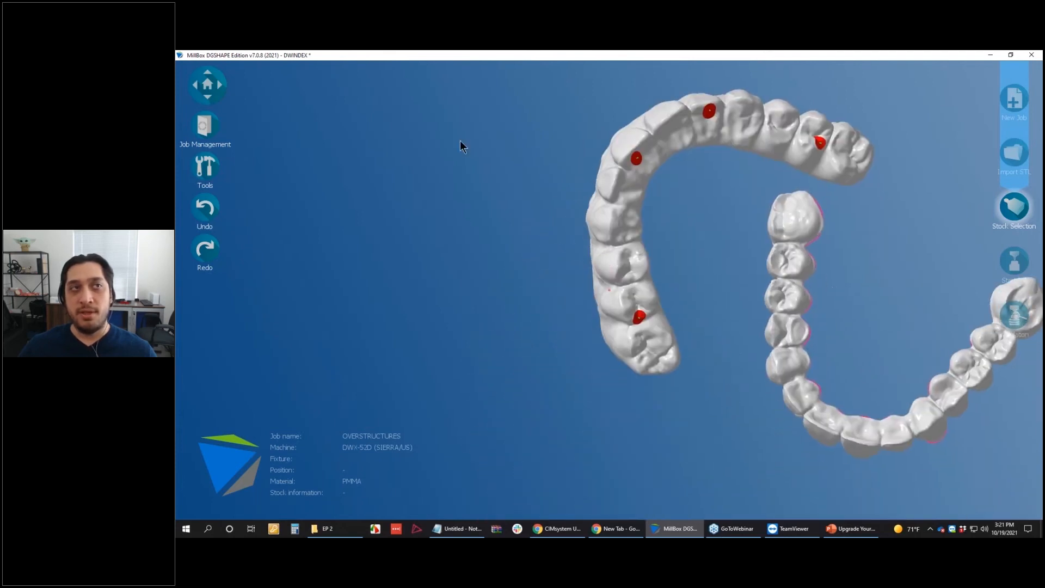
left_click(210, 87)
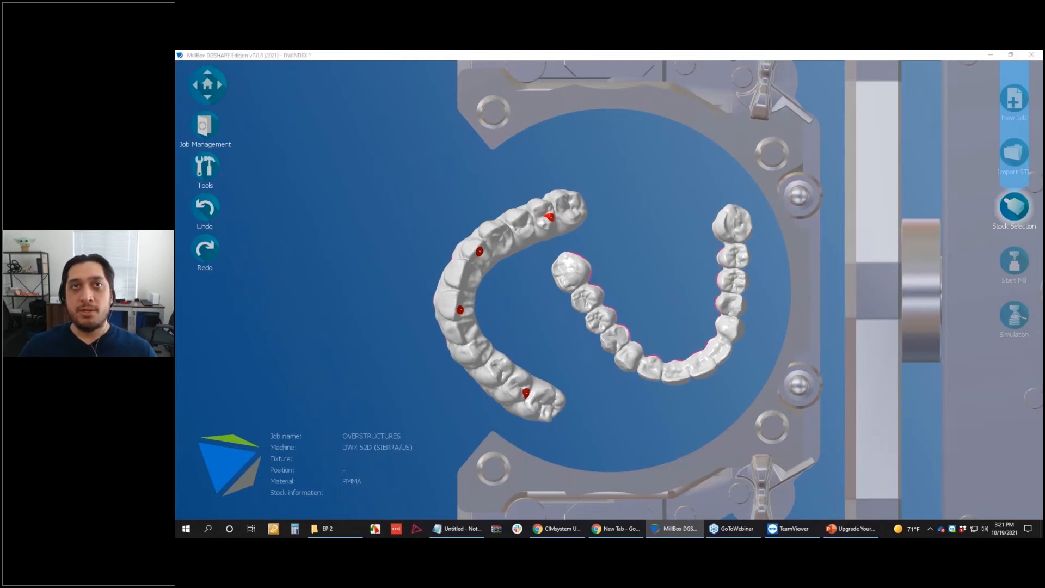
left_click(1014, 206)
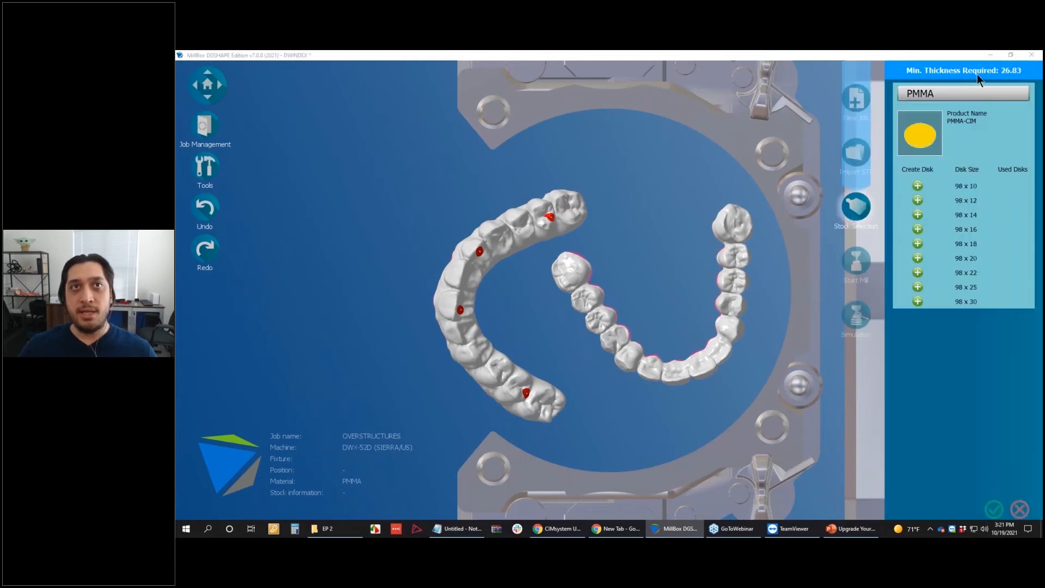
left_click(919, 304)
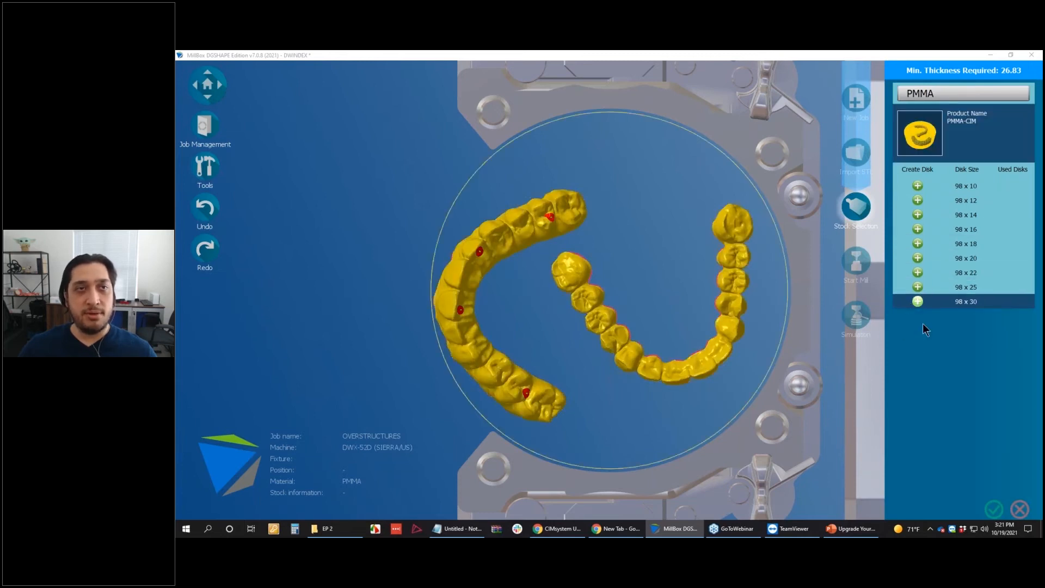
left_click(849, 338)
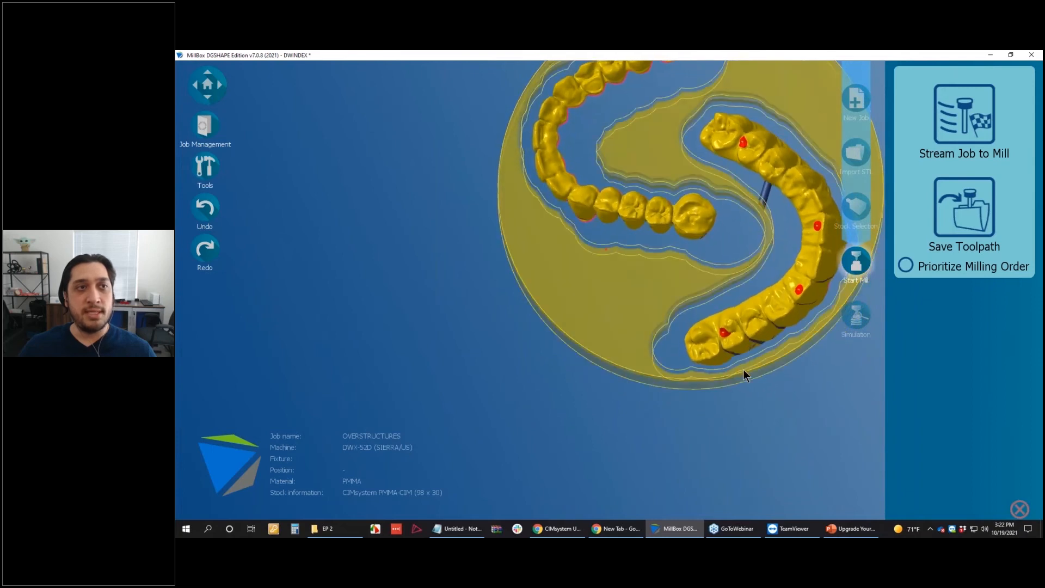
Paint an Undercut 3+2 Manual milling zone between the end molar and its neighbouring tooth on the scalloped arch
left_click(203, 180)
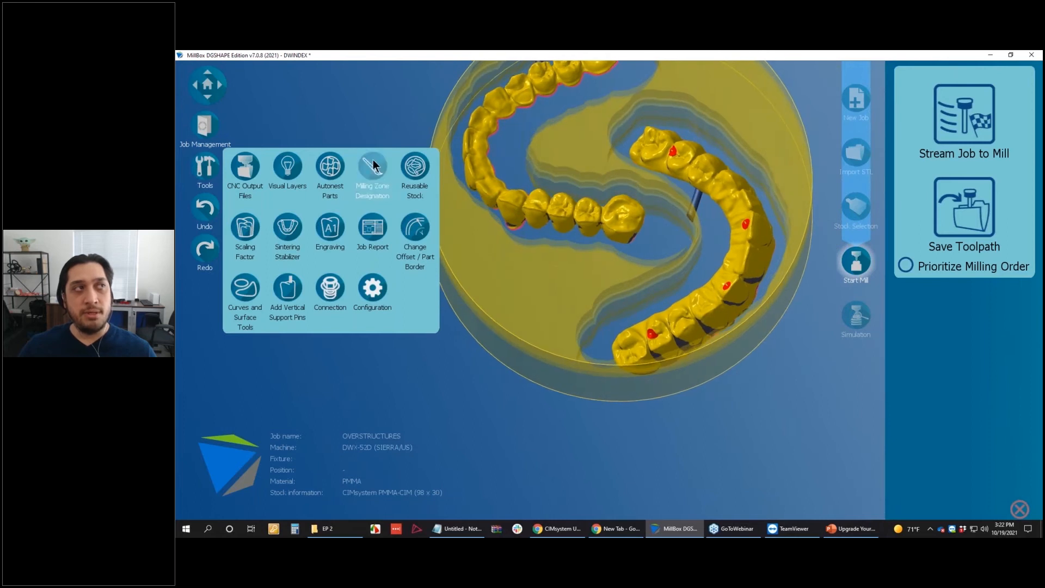
left_click(373, 160)
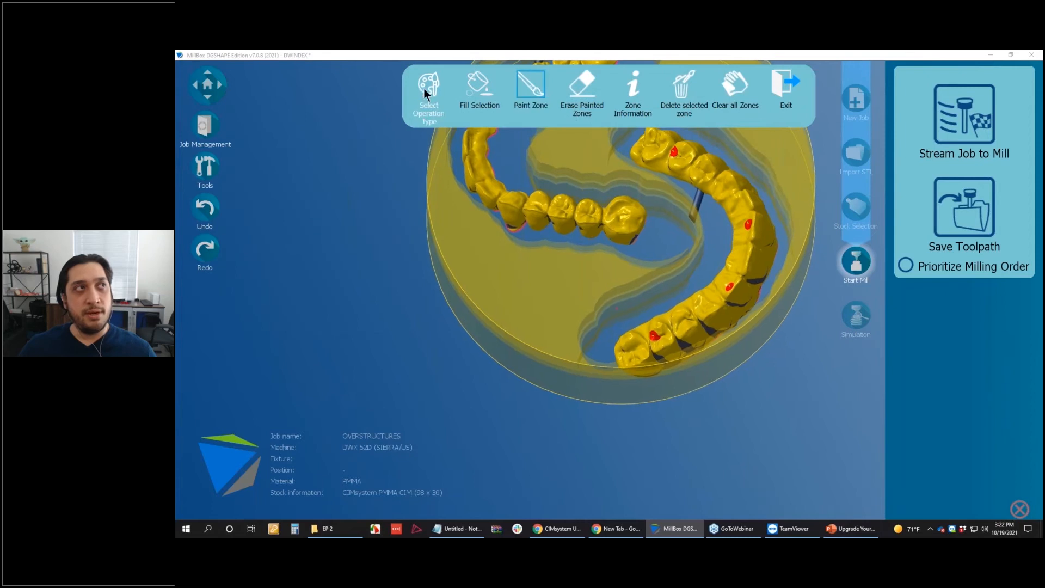
left_click(425, 92)
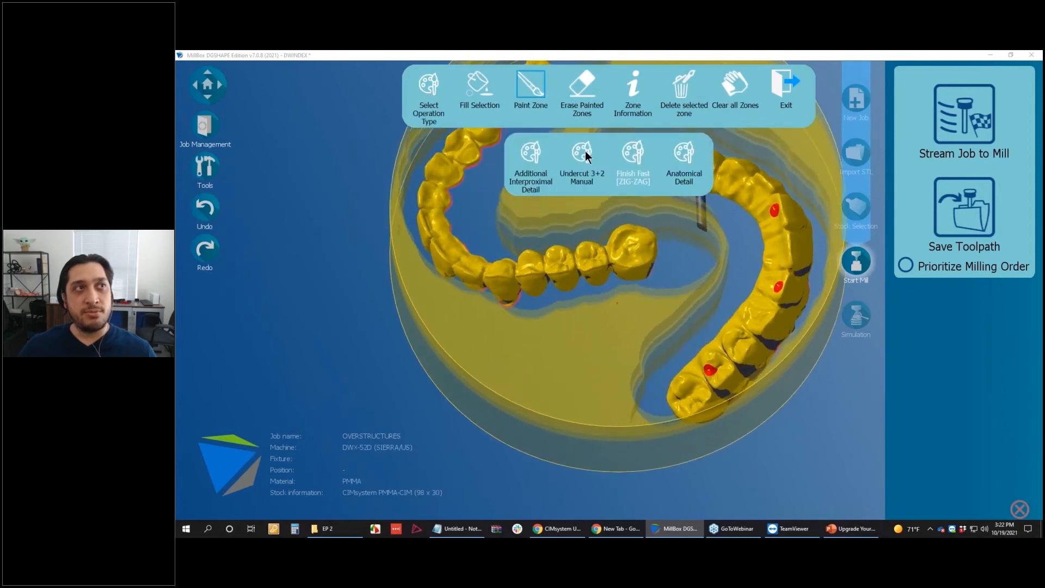
left_click(582, 155)
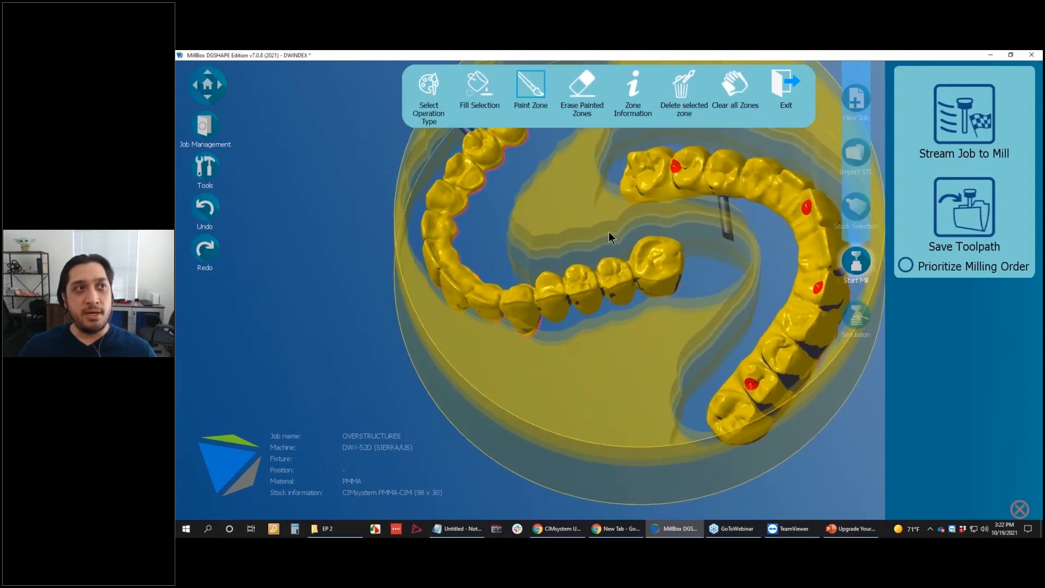
left_click(622, 276)
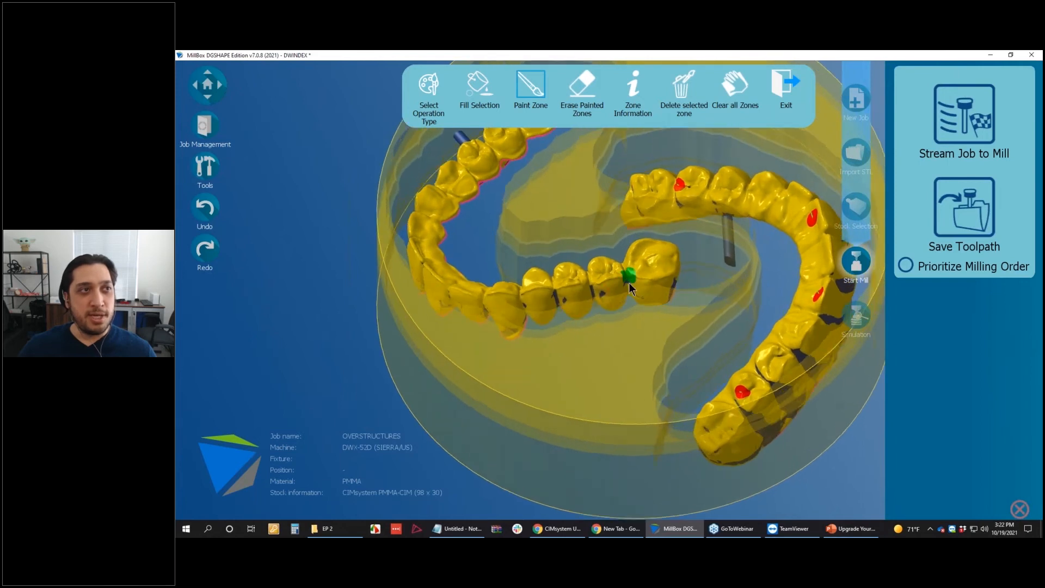
scroll(630, 287, "up", 3)
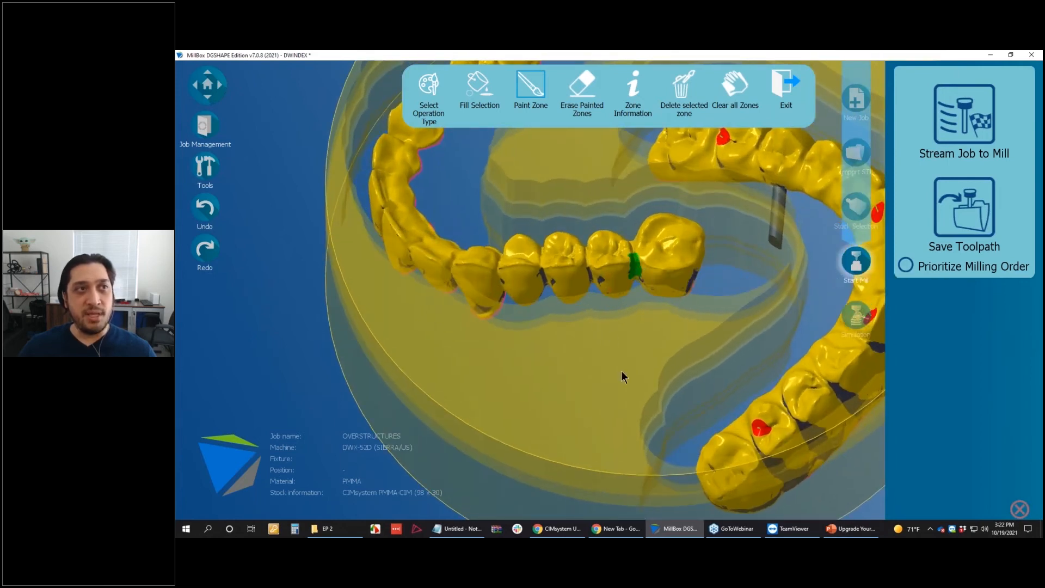
middle_click_drag(658, 301, 635, 264)
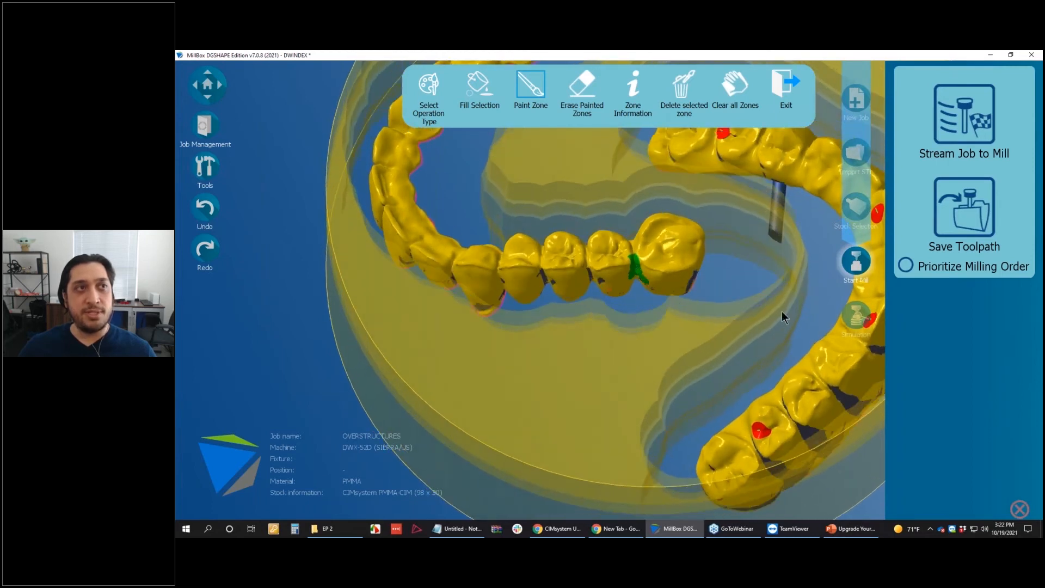
left_click(778, 91)
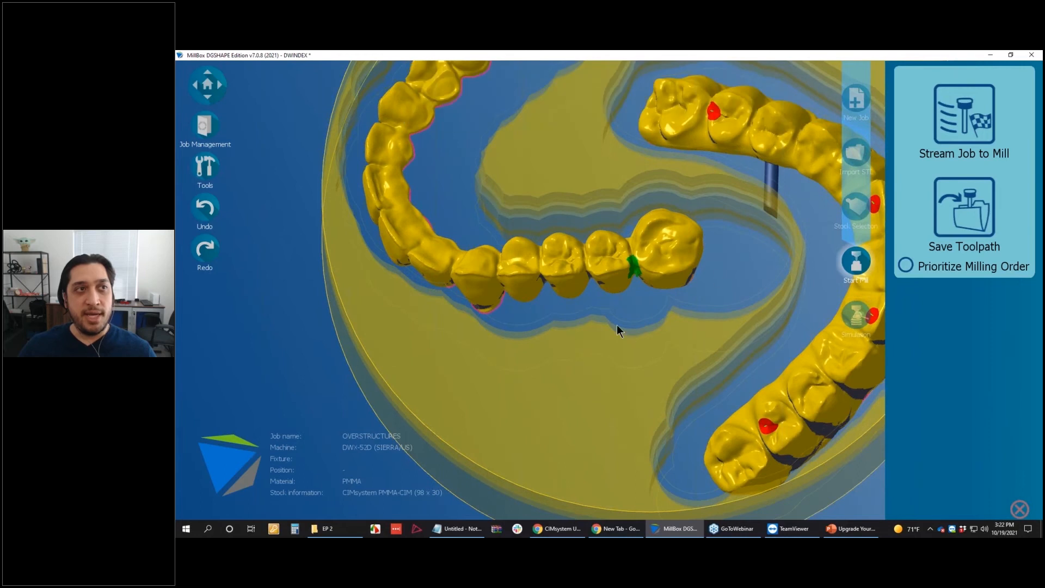
Reposition the support pin on the inner side of the screw-channel arch so it runs straight across the gap
middle_click_drag(628, 341, 604, 293)
left_click(207, 85)
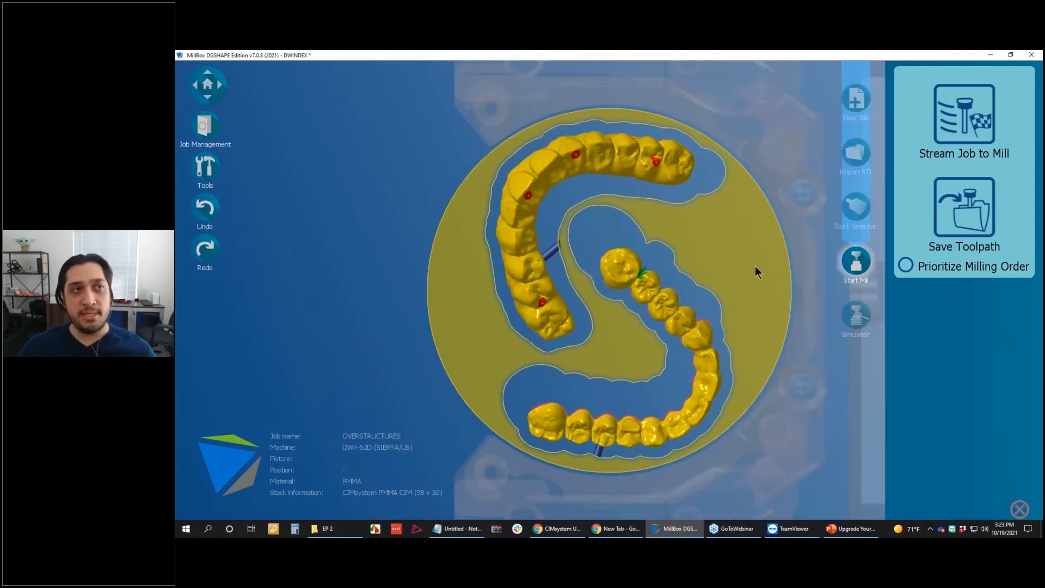
middle_click_drag(756, 266, 626, 283)
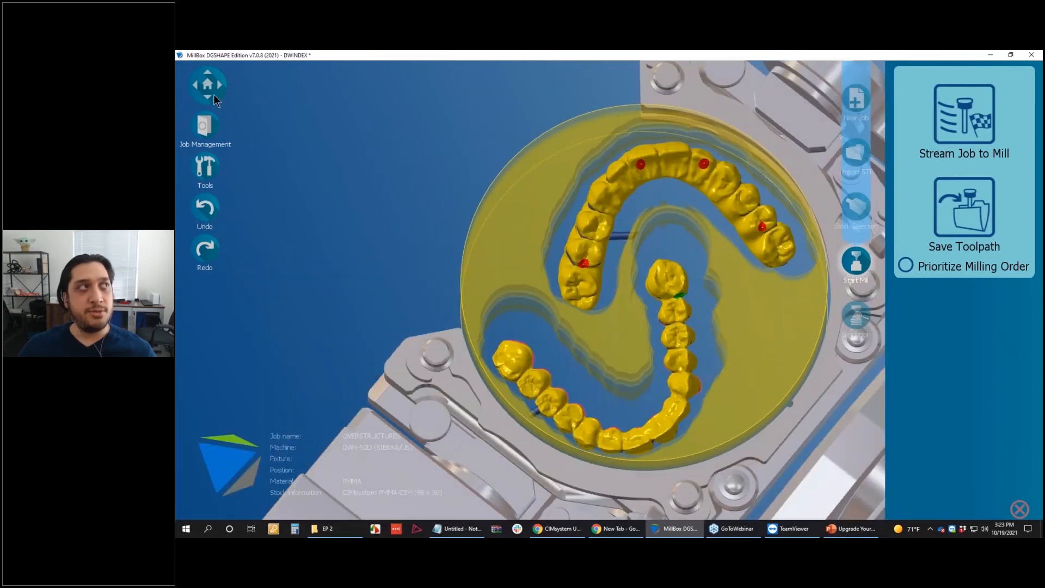
left_click(209, 84)
left_click(209, 84)
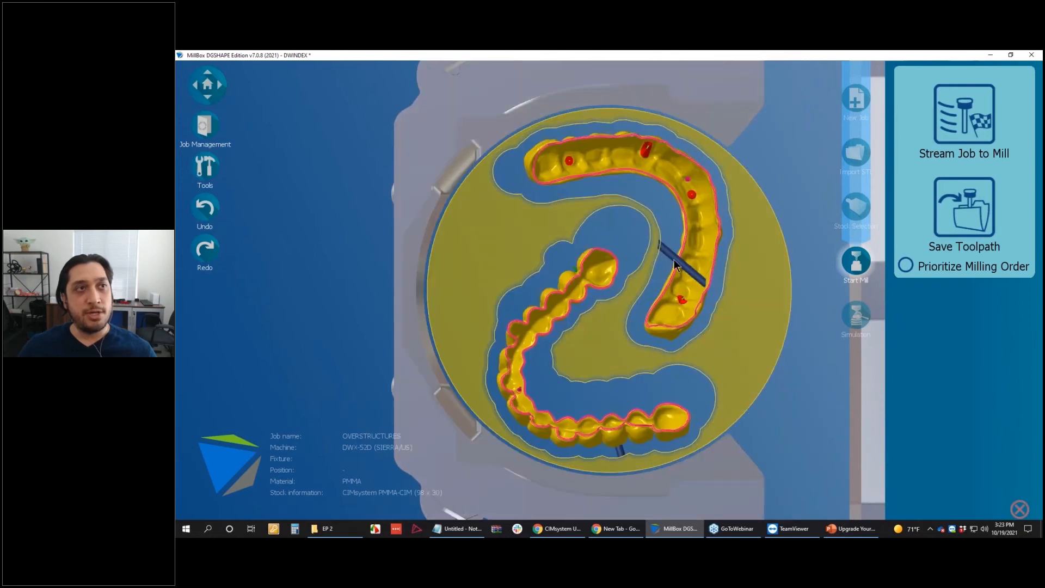
left_click(674, 259)
middle_click_drag(671, 260, 609, 278)
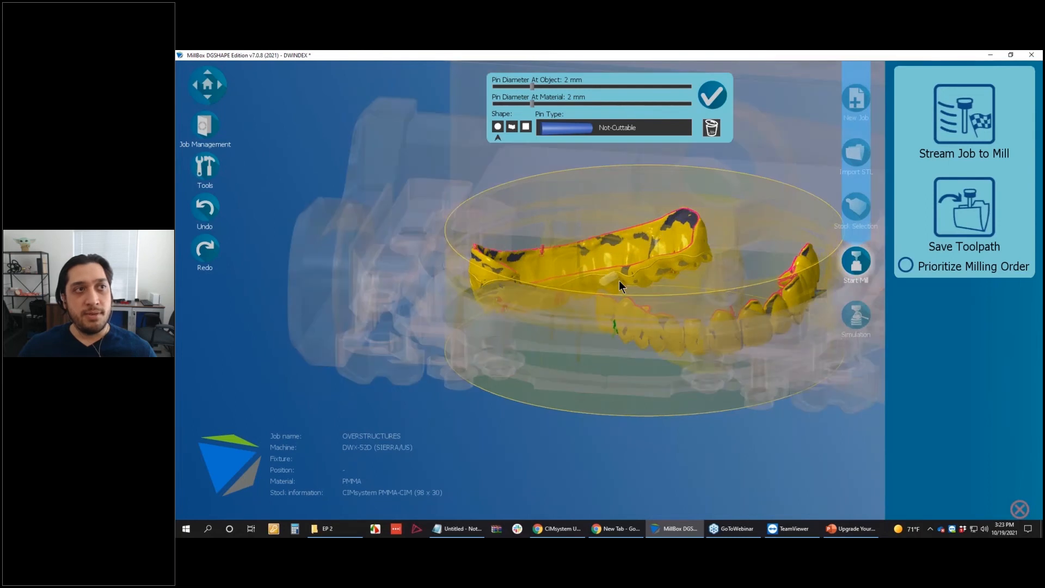
left_click(785, 148)
Examine the two arches and their support pins in the disk from the margin side and the occlusal side
middle_click_drag(786, 149, 710, 179)
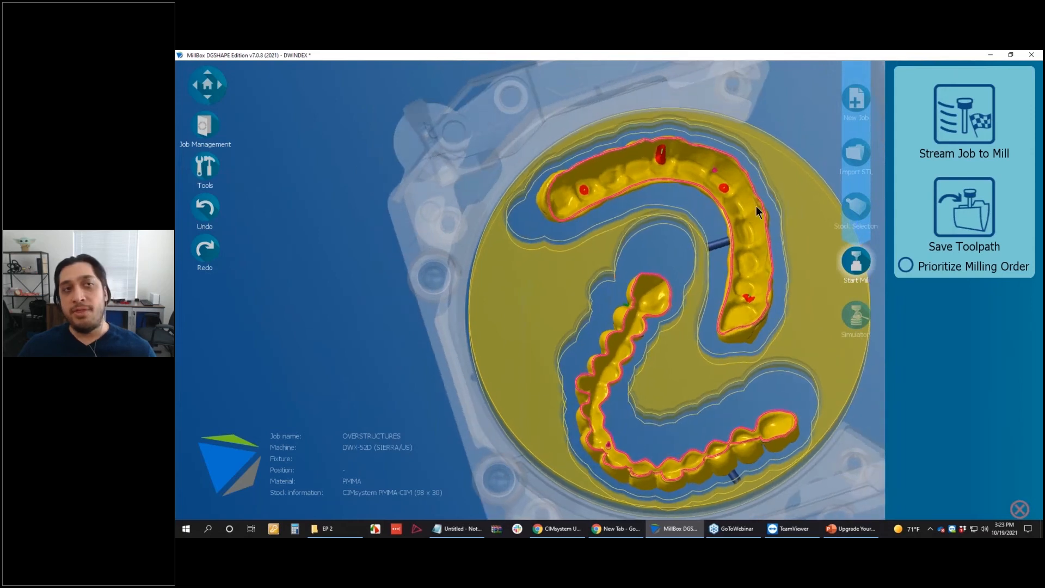
scroll(788, 301, "up", 3)
middle_click_drag(779, 303, 626, 261)
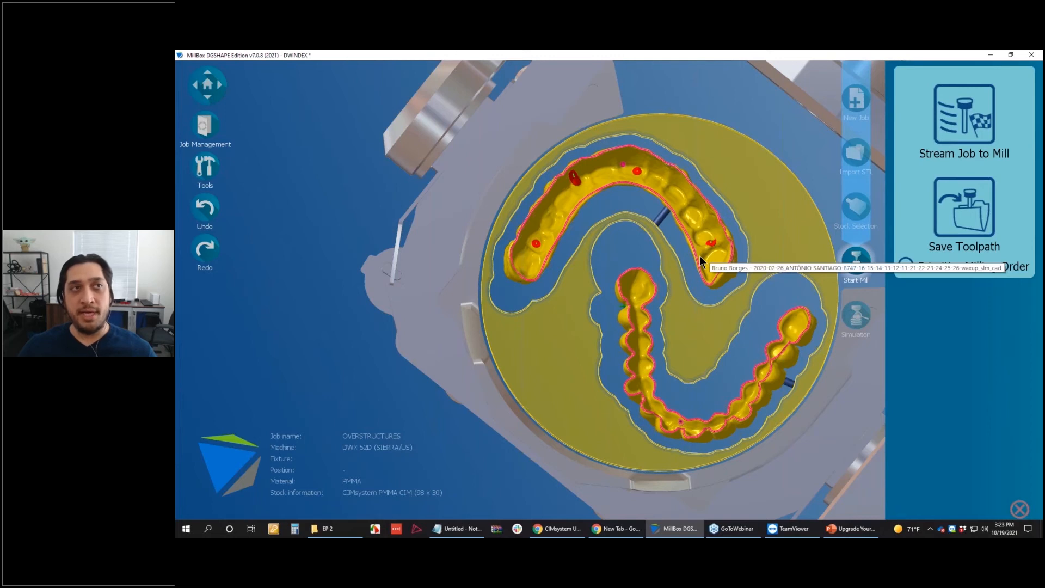
middle_click_drag(701, 261, 664, 297)
middle_click_drag(636, 351, 687, 194)
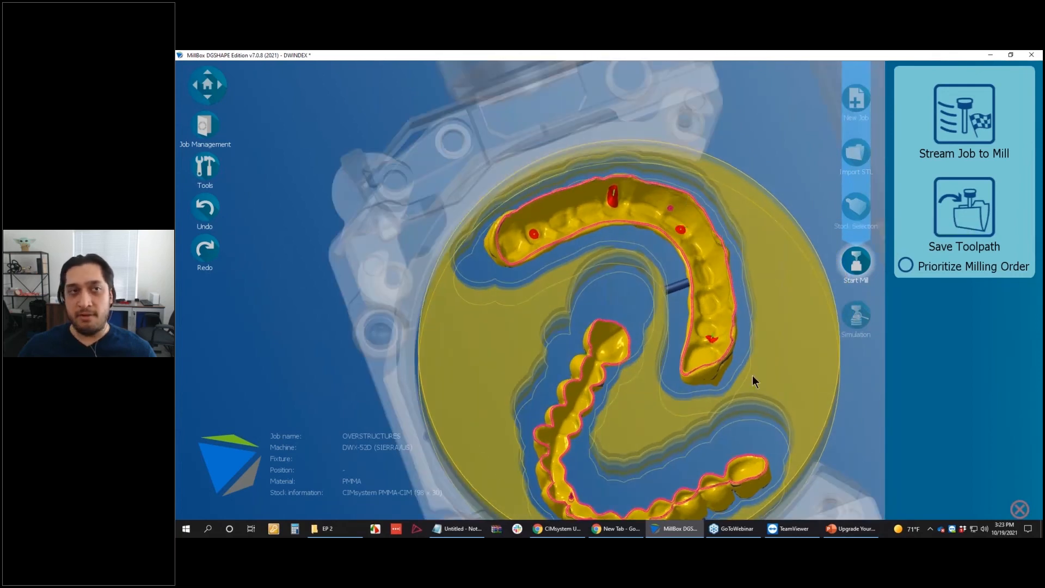
middle_click_drag(680, 353, 680, 352)
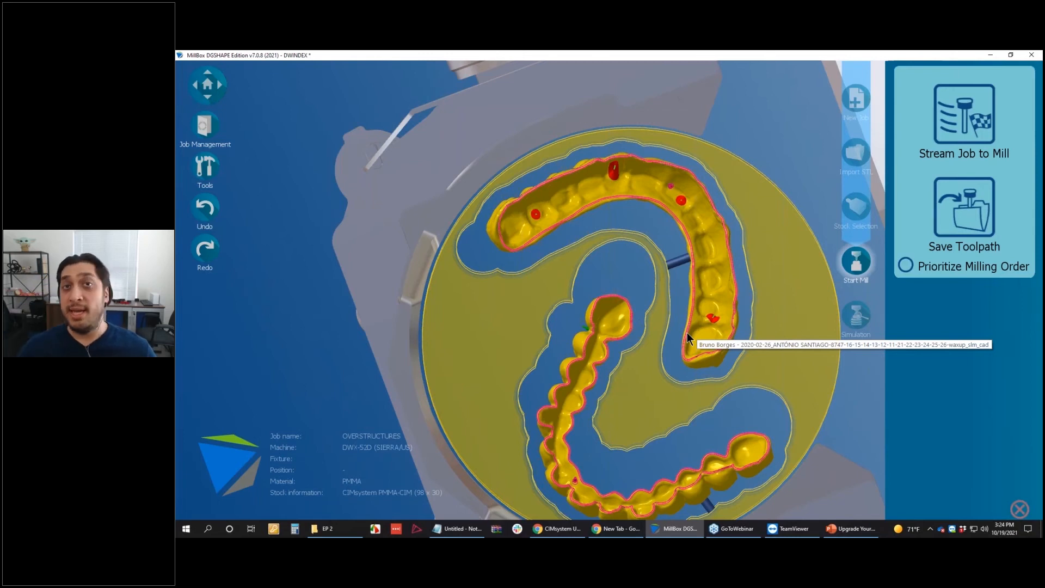
middle_click_drag(611, 271, 432, 156)
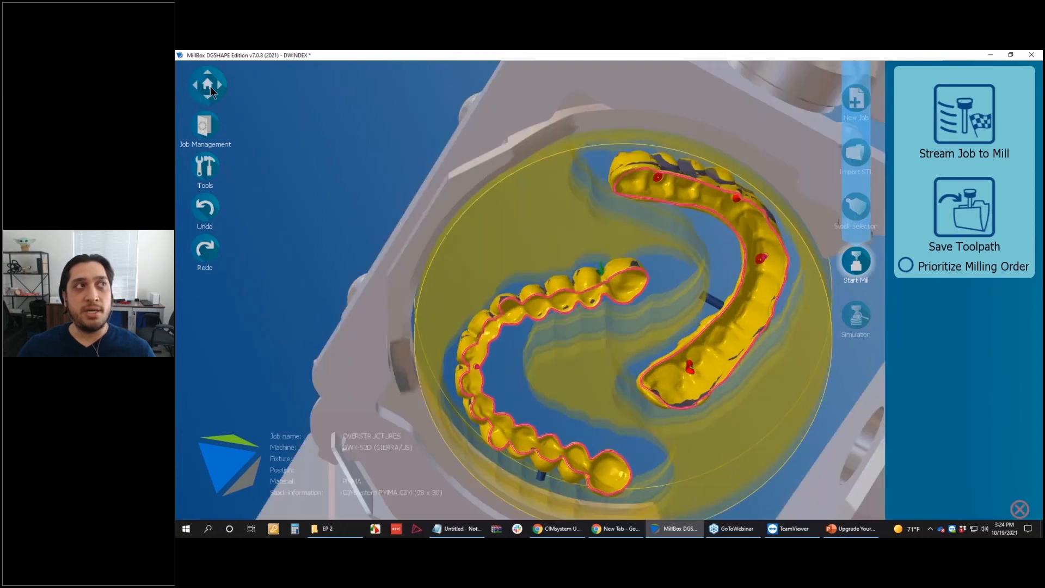
left_click(211, 89)
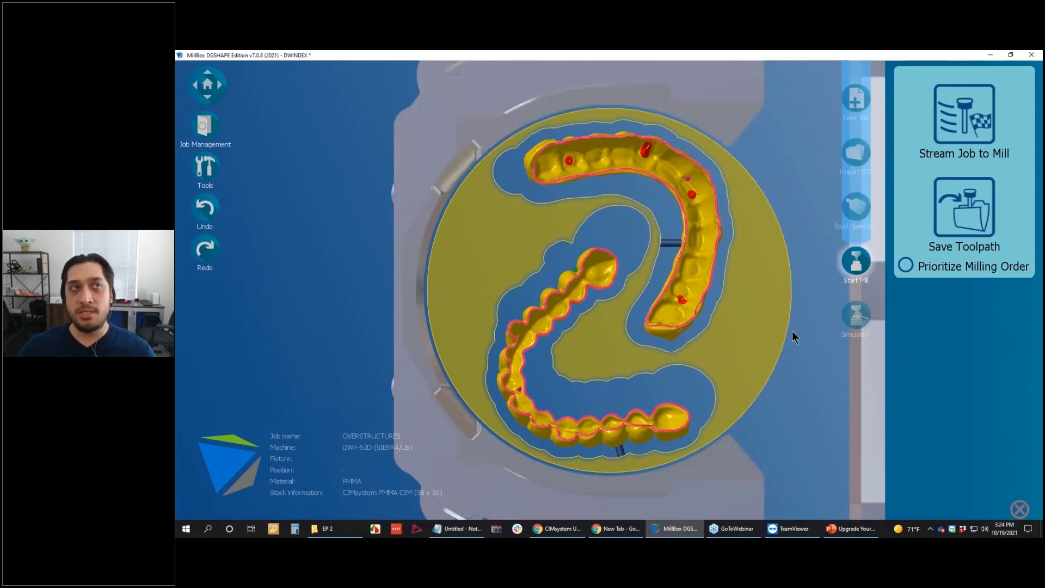
key("space")
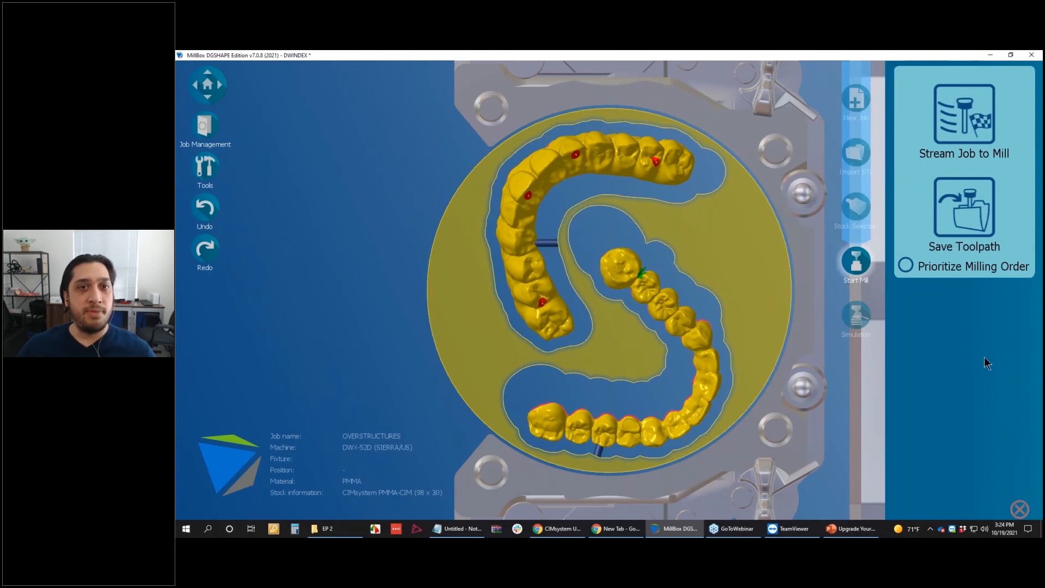
Start a new job on the DWX-52D with Zirconia as material and the third listed fixture
left_click(1019, 509)
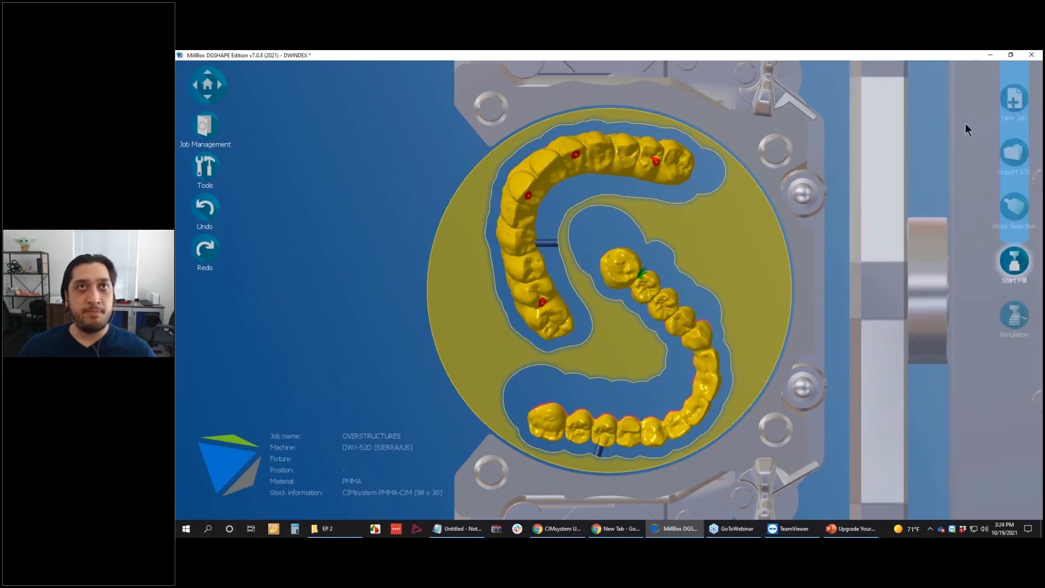
left_click(1010, 95)
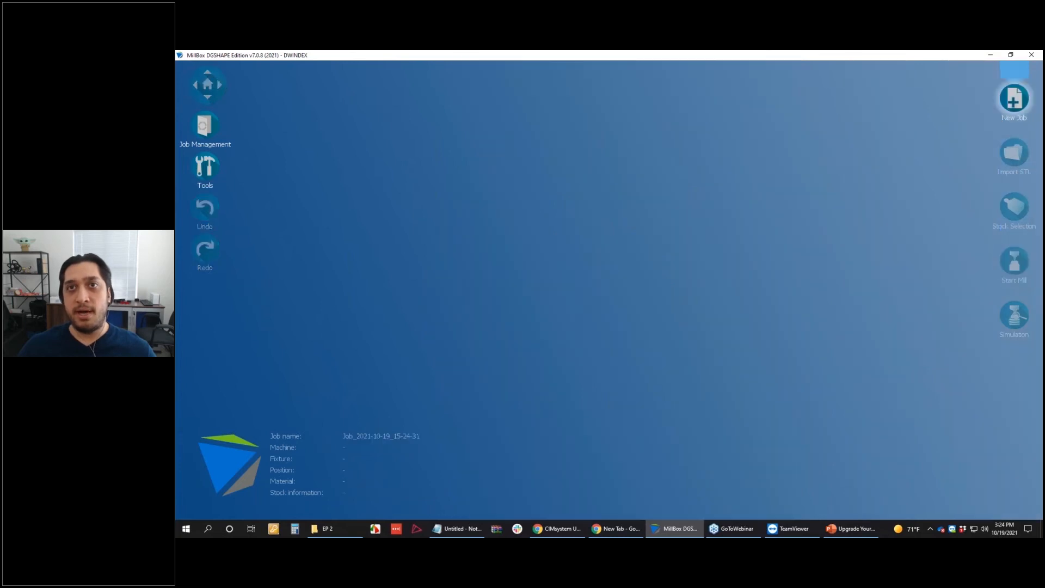
left_click(939, 208)
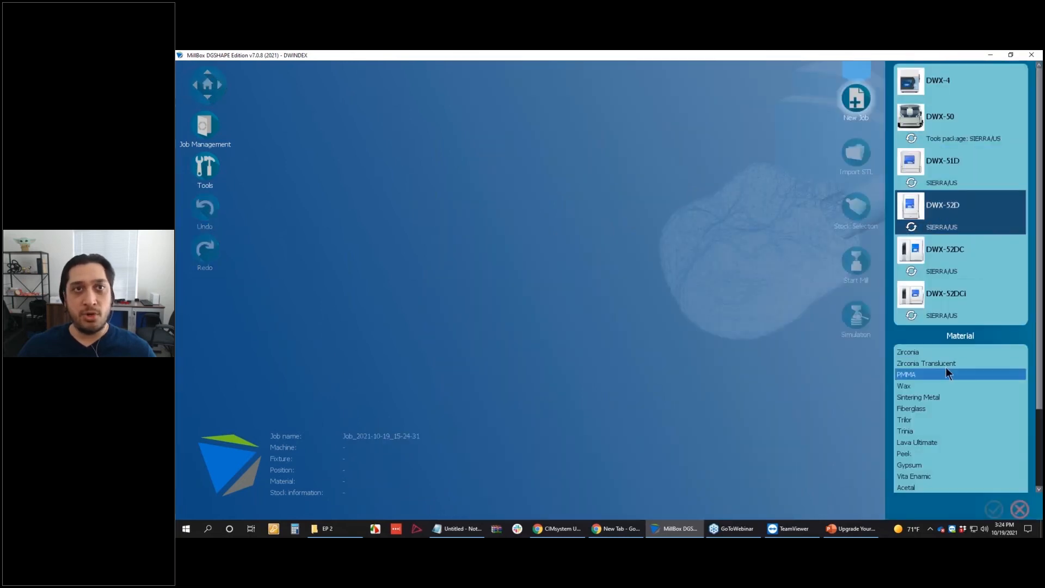
left_click(945, 353)
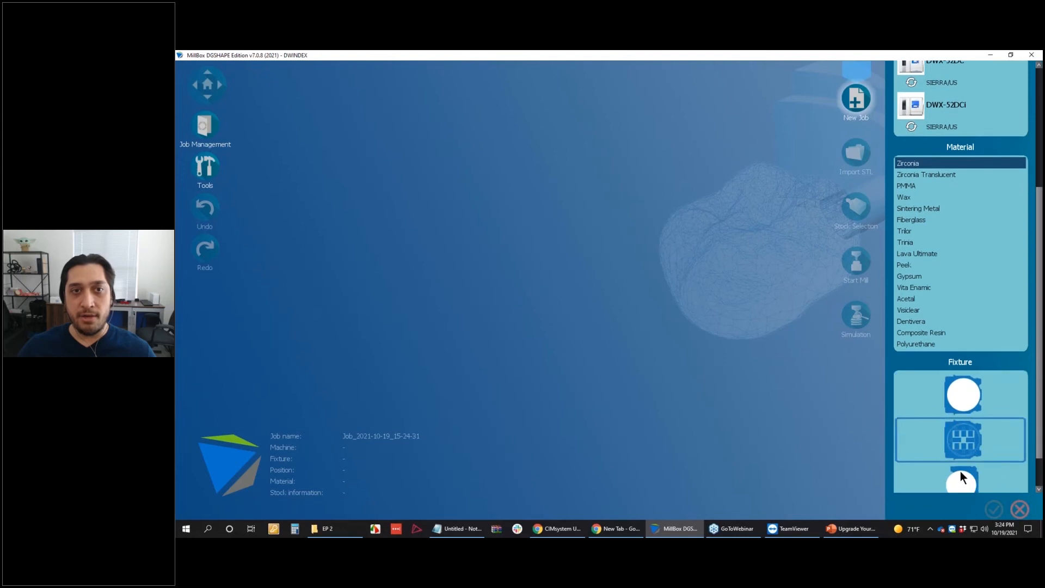
left_click(961, 474)
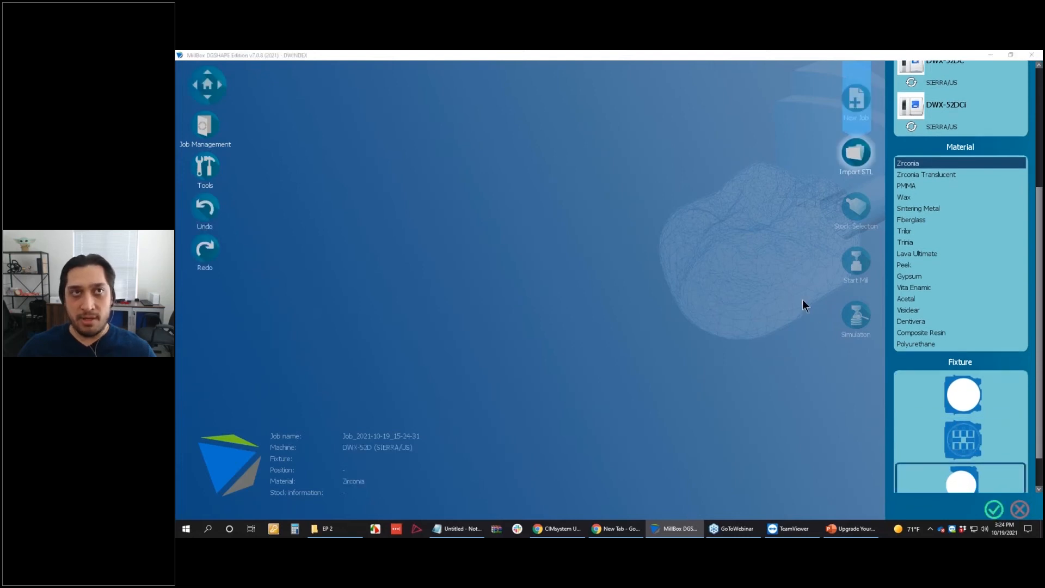
Import 2U_FC_BRIDGE_ATTACHMENT.stl into the zirconia job as a Full Contour Bridge
left_click(757, 168)
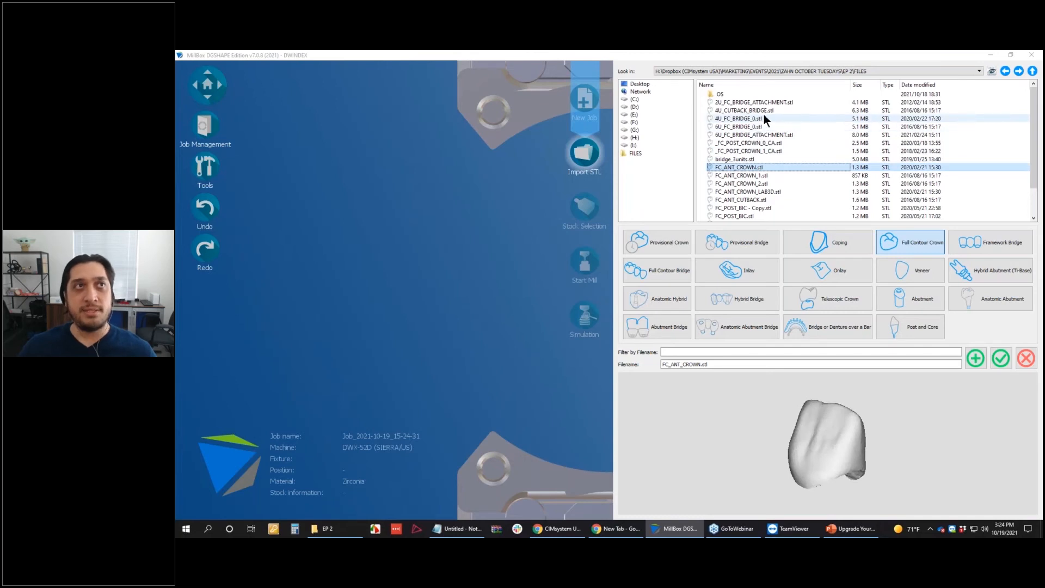
left_click(759, 102, "ctrl")
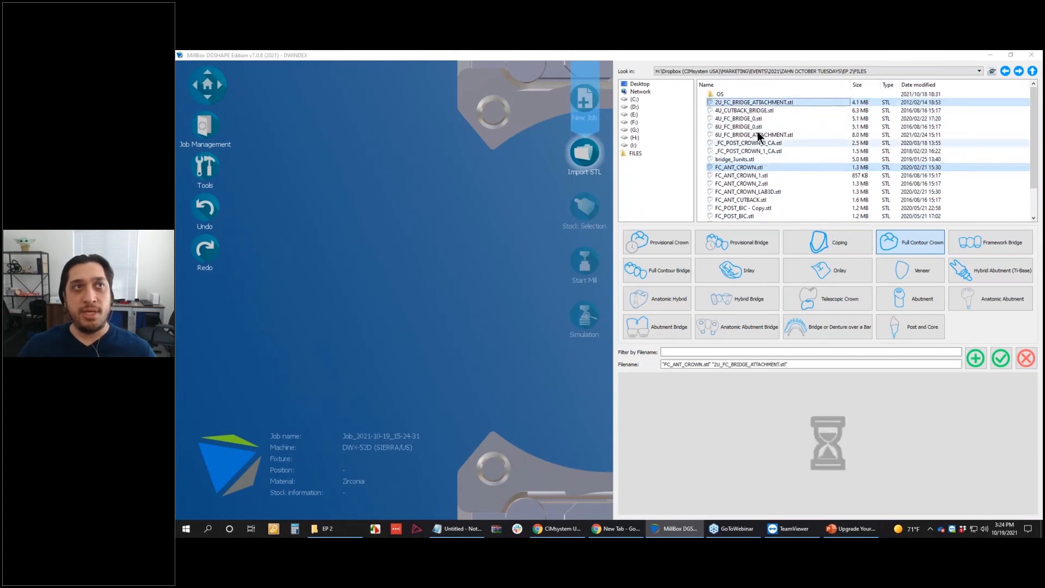
left_click(762, 103)
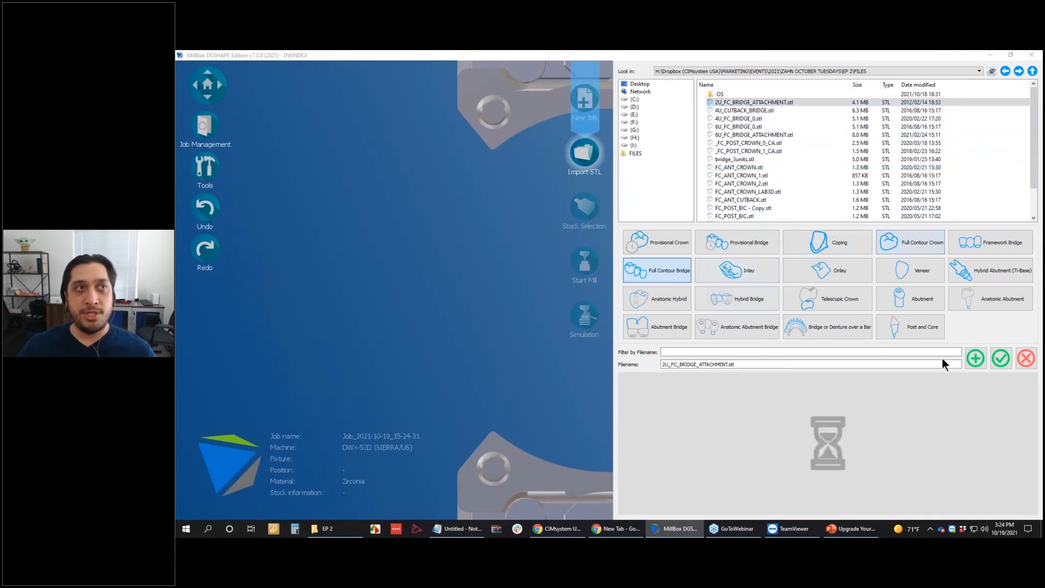
left_click(1000, 358)
Import FC_ANT_CROWN.stl and FC_POST_BIC.stl together as Full Contour Crowns
left_click(736, 166)
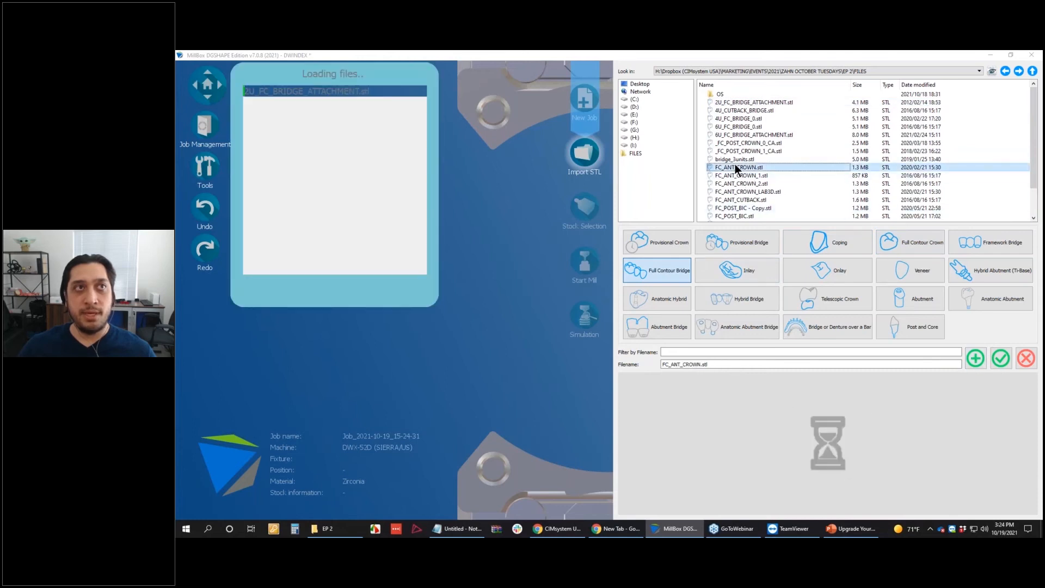
left_click(743, 216, "ctrl")
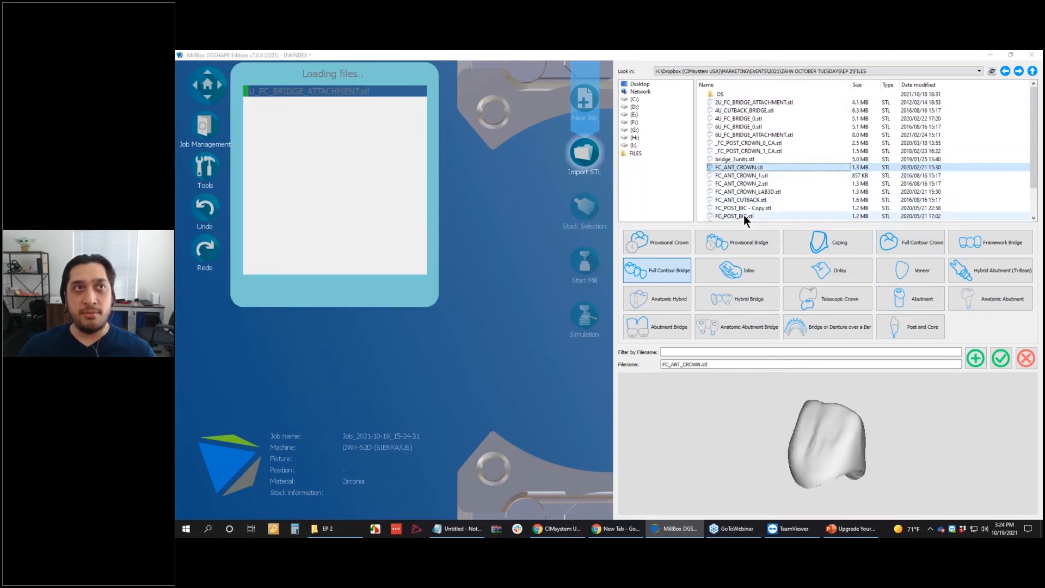
left_click(936, 248)
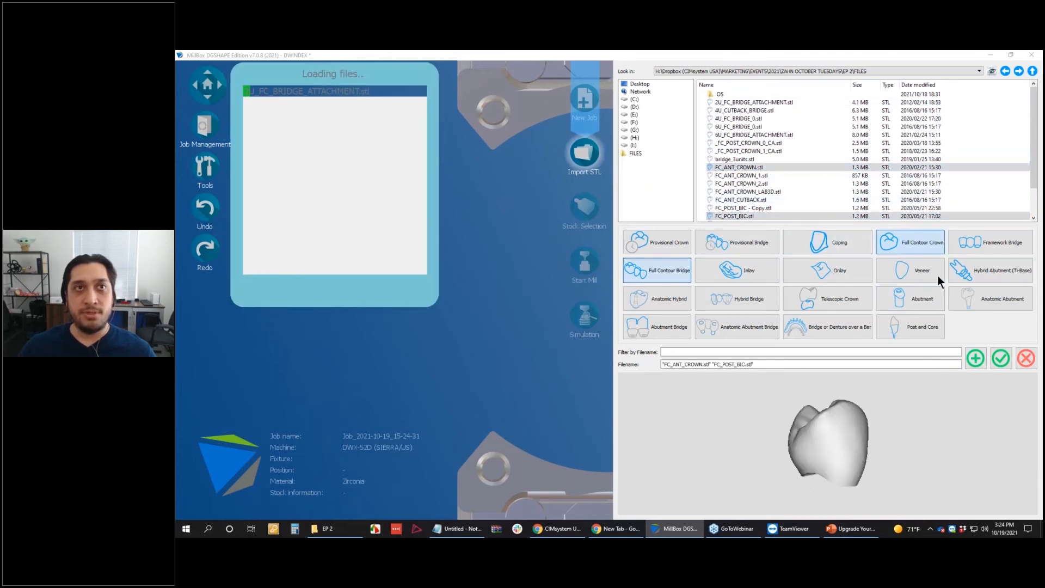
left_click(1000, 359)
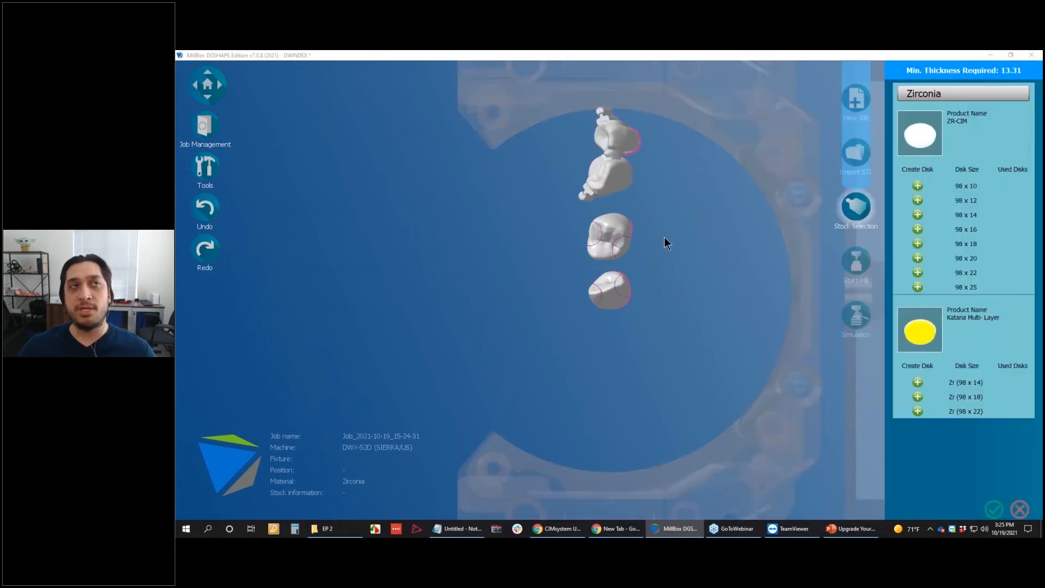
Move the two-unit attachment bridge away from the crowns towards the holder's open side, and close the job
left_click_drag(593, 162, 497, 221)
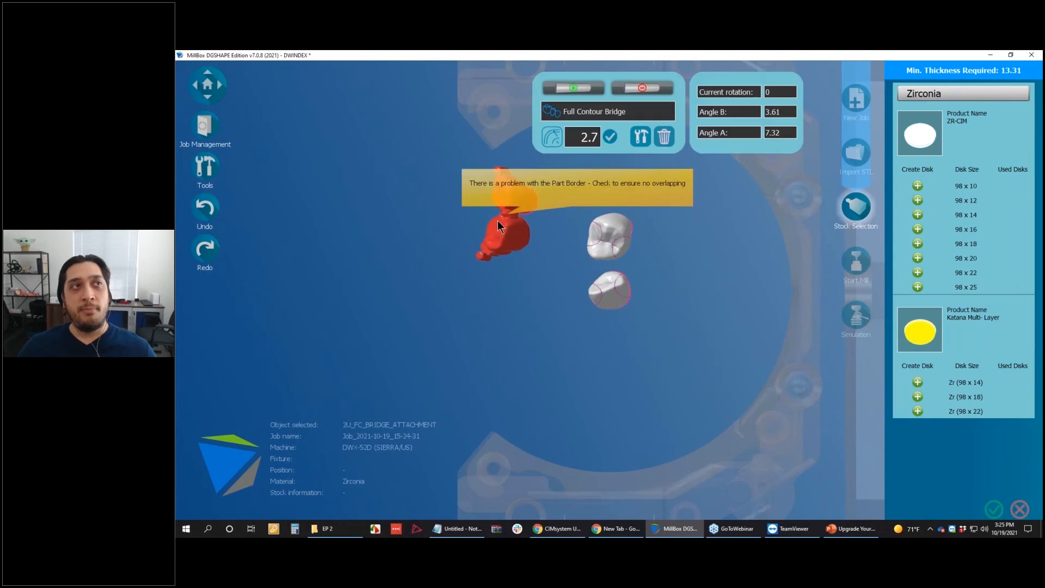
left_click(743, 217)
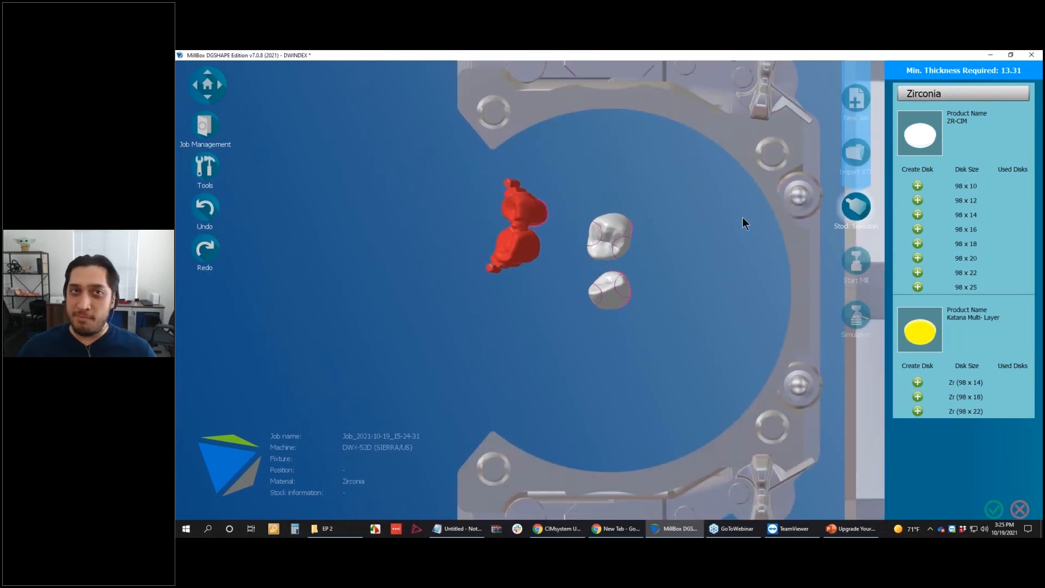
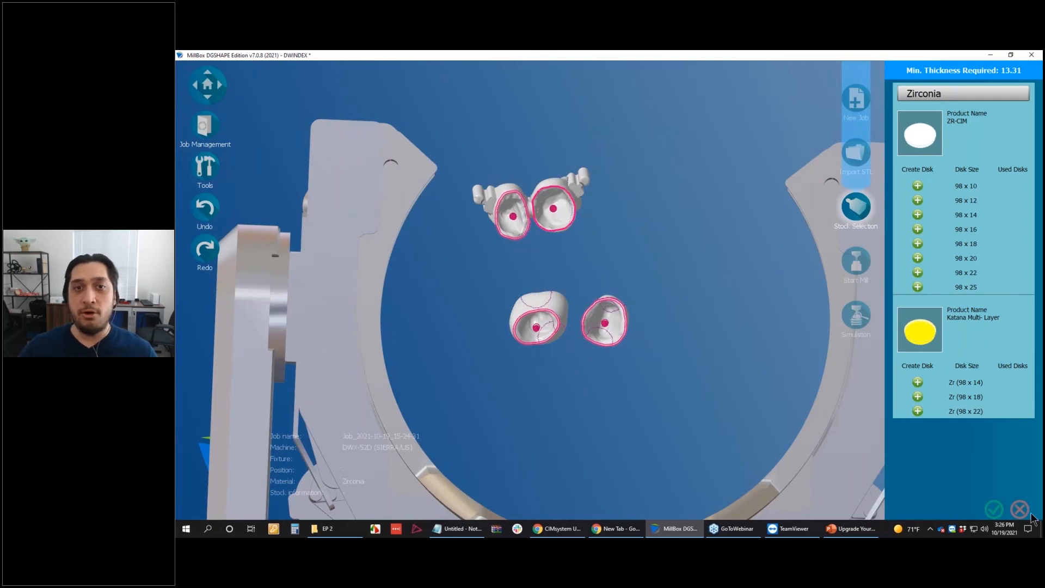
left_click(993, 506)
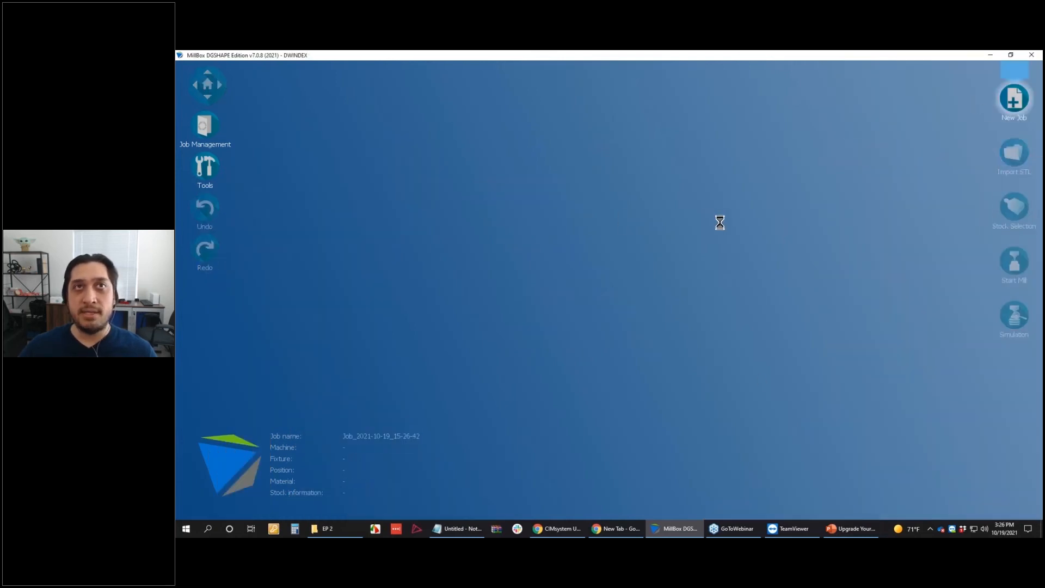
Look through the DWX-52D material choices, including PMMA, Acetal and Visiclear, in a new job setup and cancel it
left_click(1014, 99)
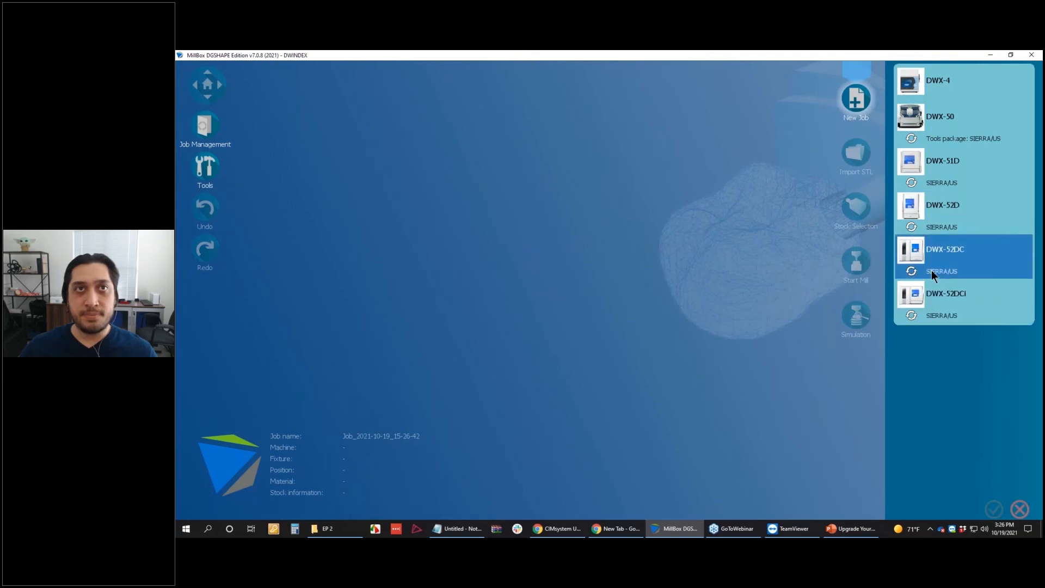
left_click(914, 204)
left_click(921, 352)
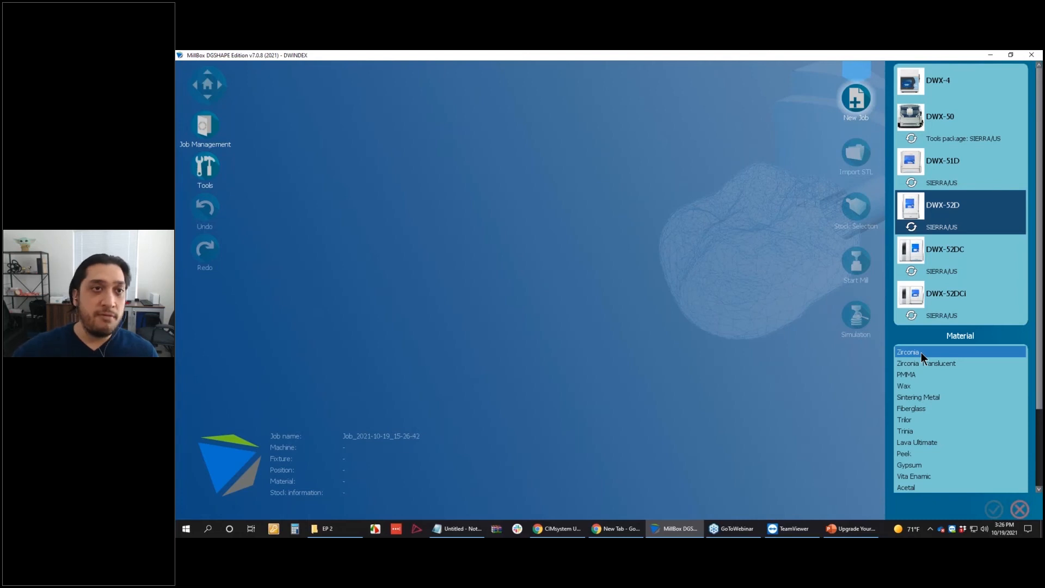
left_click(923, 372)
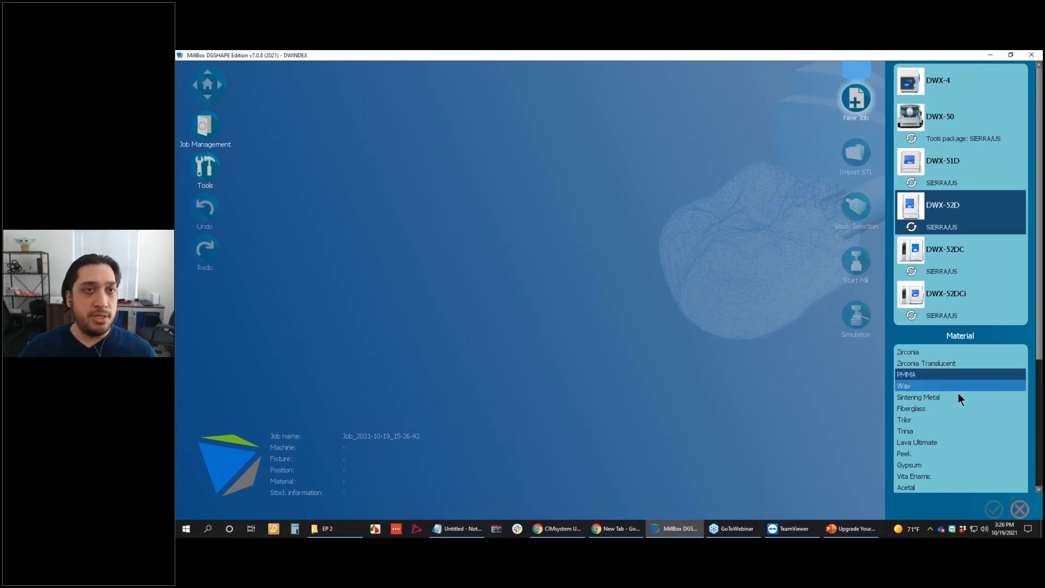
scroll(971, 429, "down", 1)
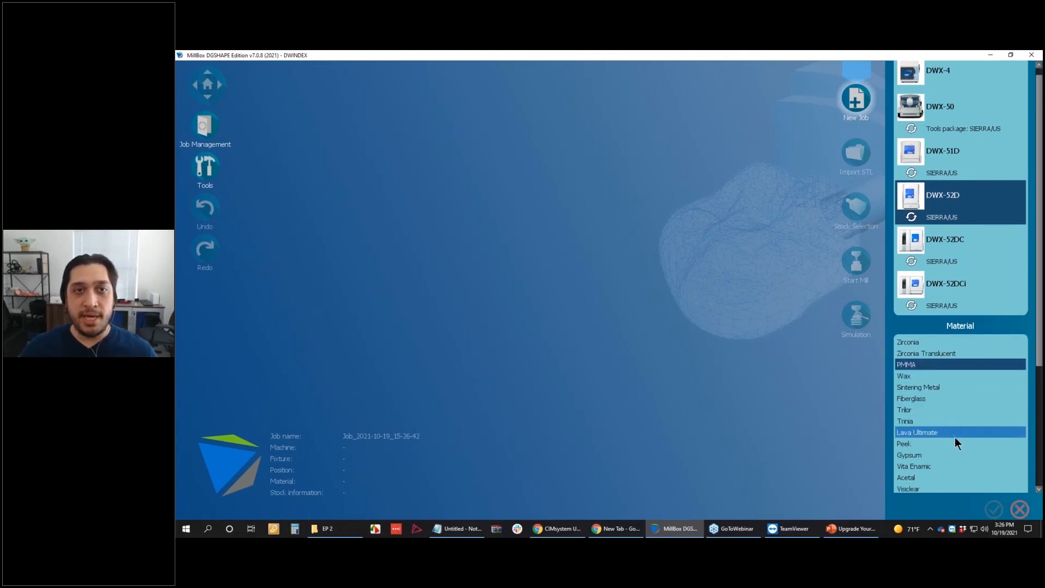
scroll(955, 436, "down", 2)
left_click(936, 459)
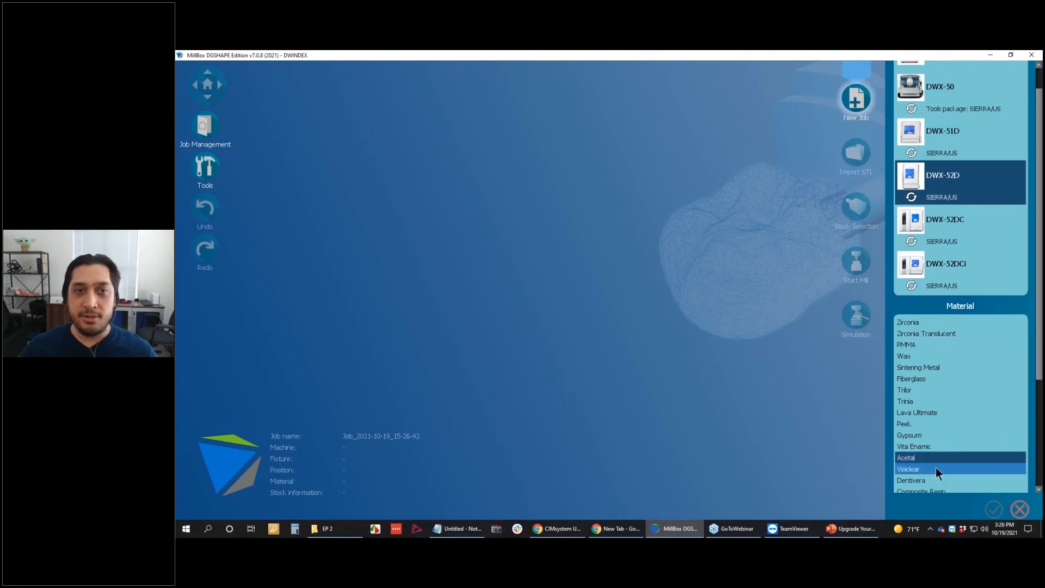
left_click(937, 469)
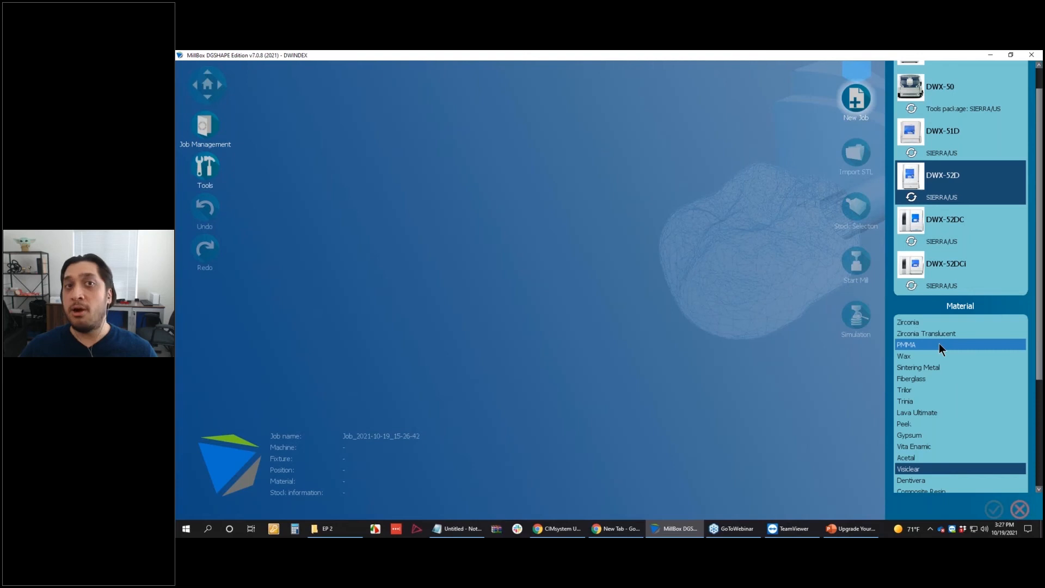
left_click(920, 456)
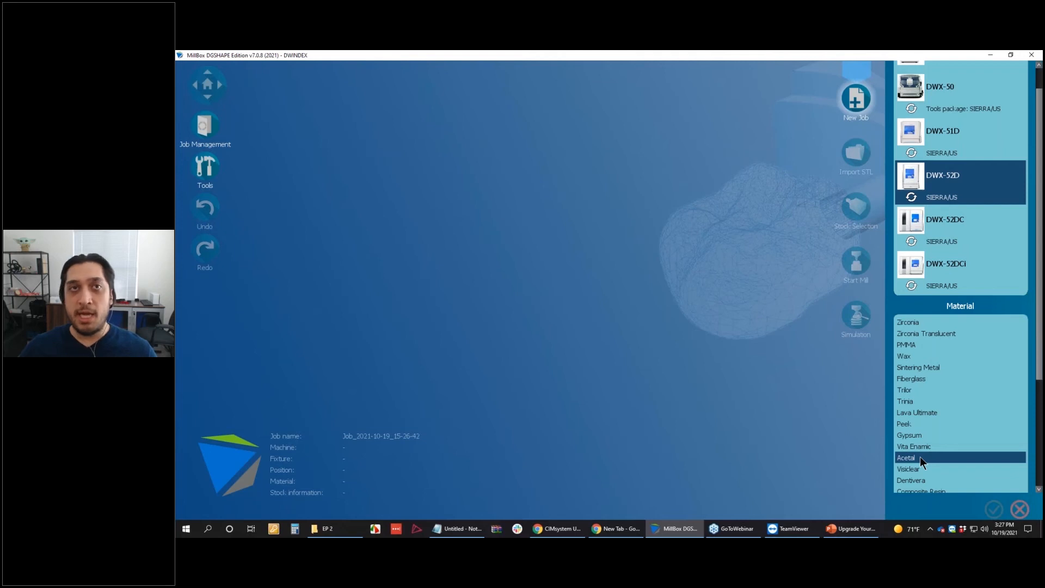
scroll(920, 398, "down", 1)
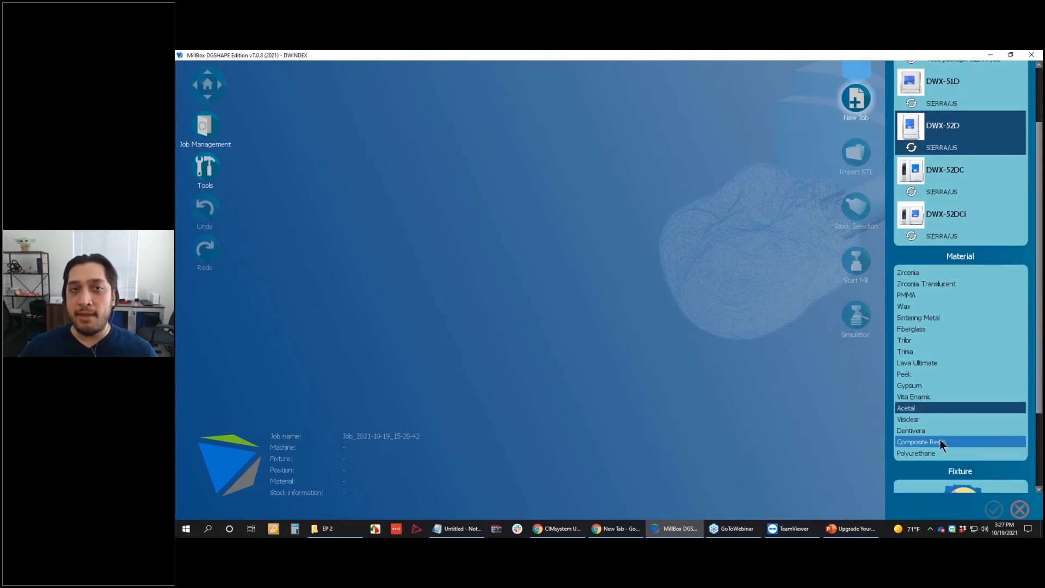
left_click(946, 428)
left_click(951, 419)
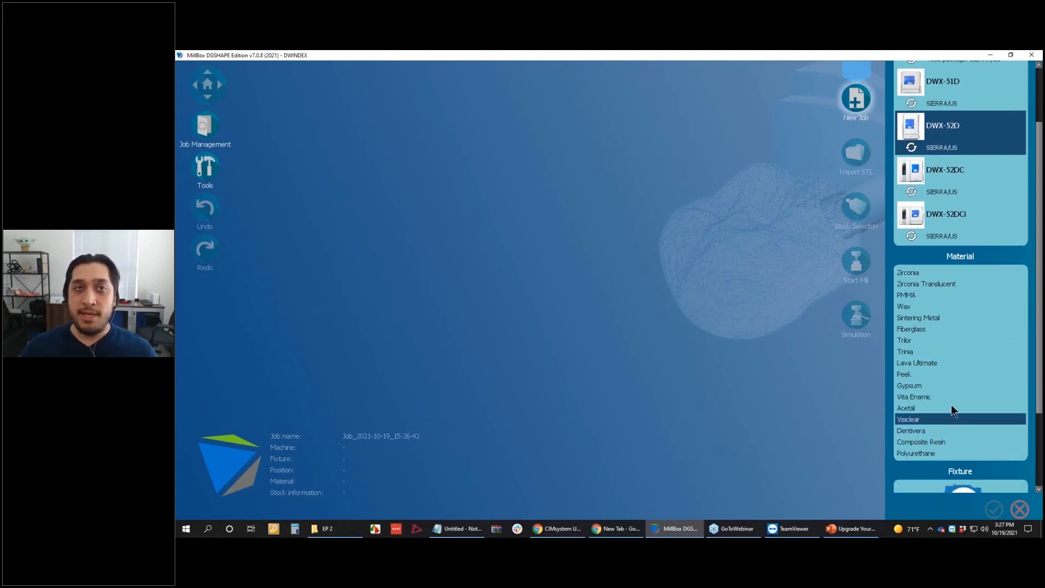
scroll(955, 342, "up", 3)
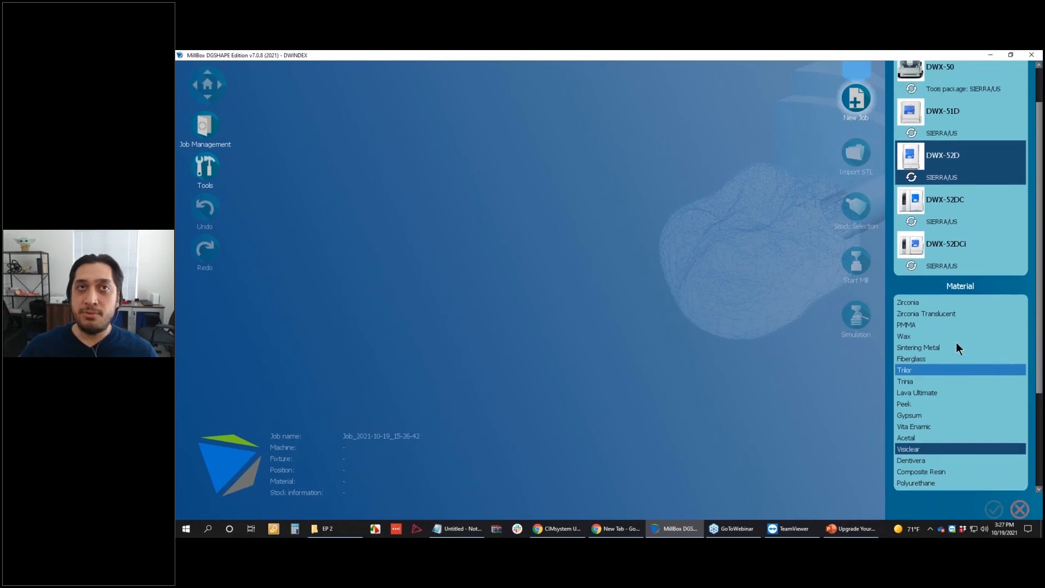
left_click(1024, 516)
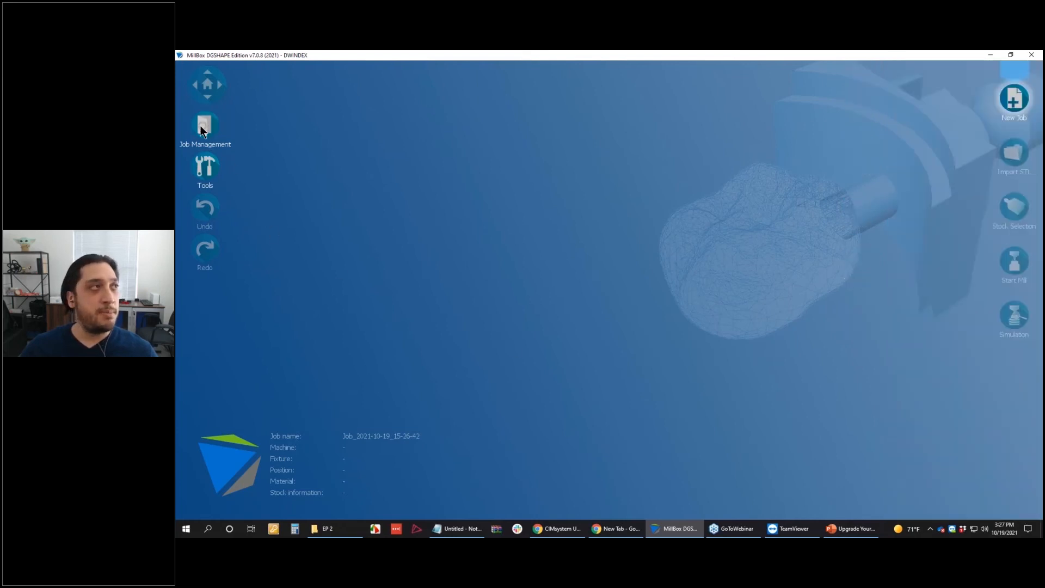
Reopen the saved zirconia job Job_2021-10-19_15-24-31 and show its bridge and crowns from the margin side
left_click(200, 125)
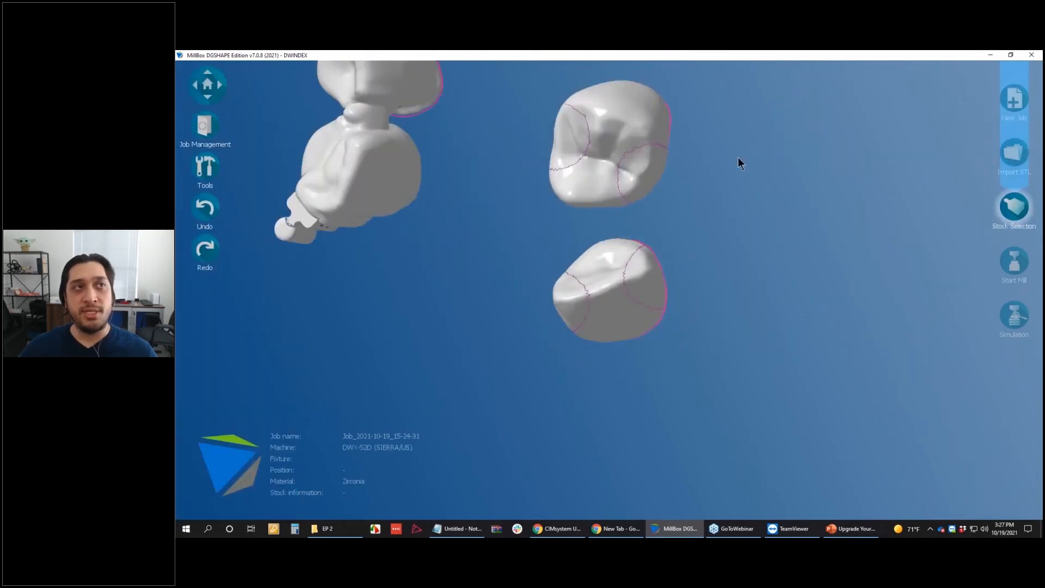
left_click(209, 86)
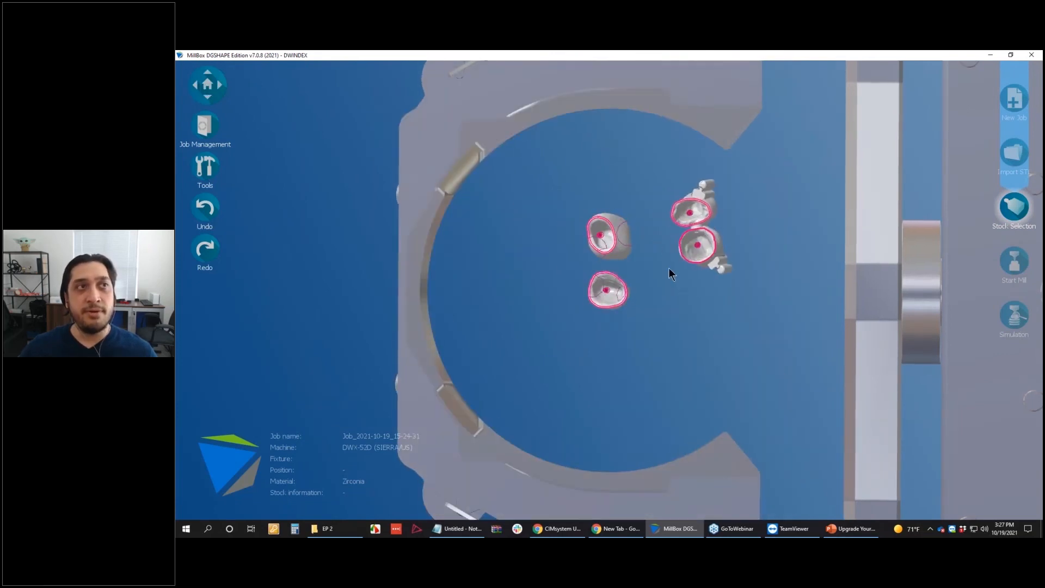
middle_click_drag(668, 267, 603, 326)
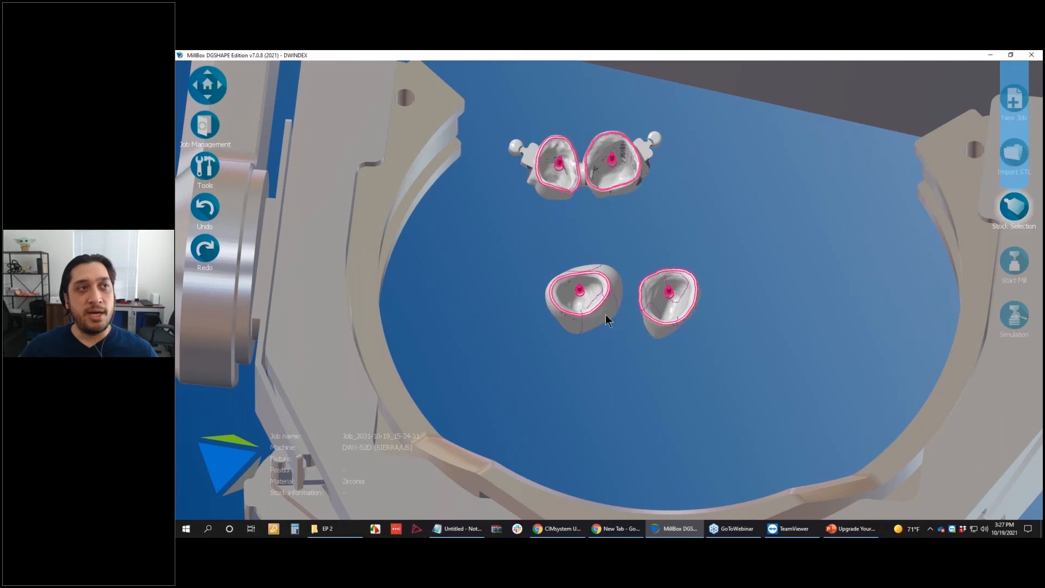
Adjust the cavity fit of the posterior crown FC_POST_BIC to +0.01, applied only to the selected cavity
left_click(605, 314)
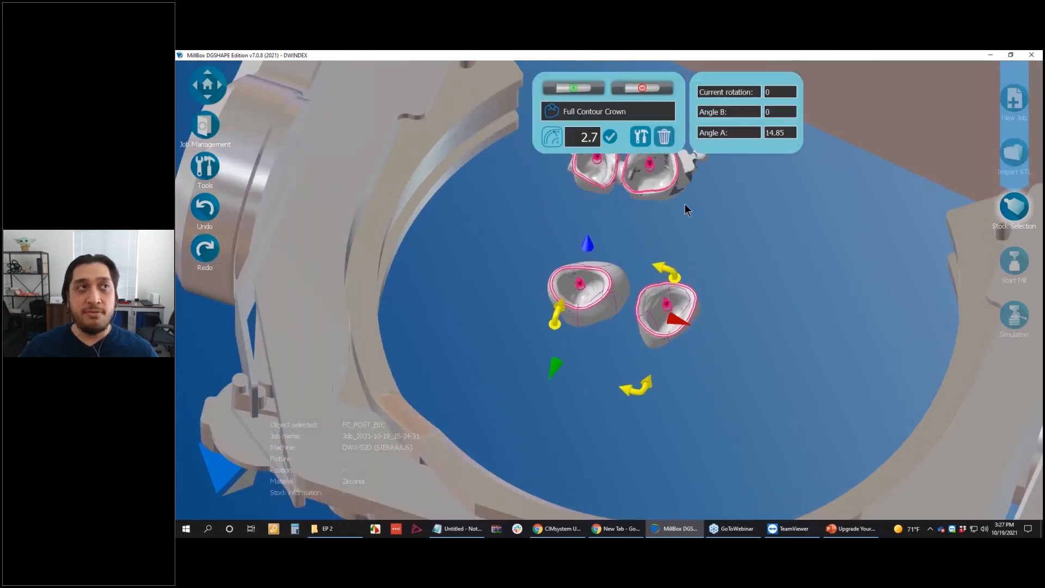
middle_click_drag(684, 203, 748, 292)
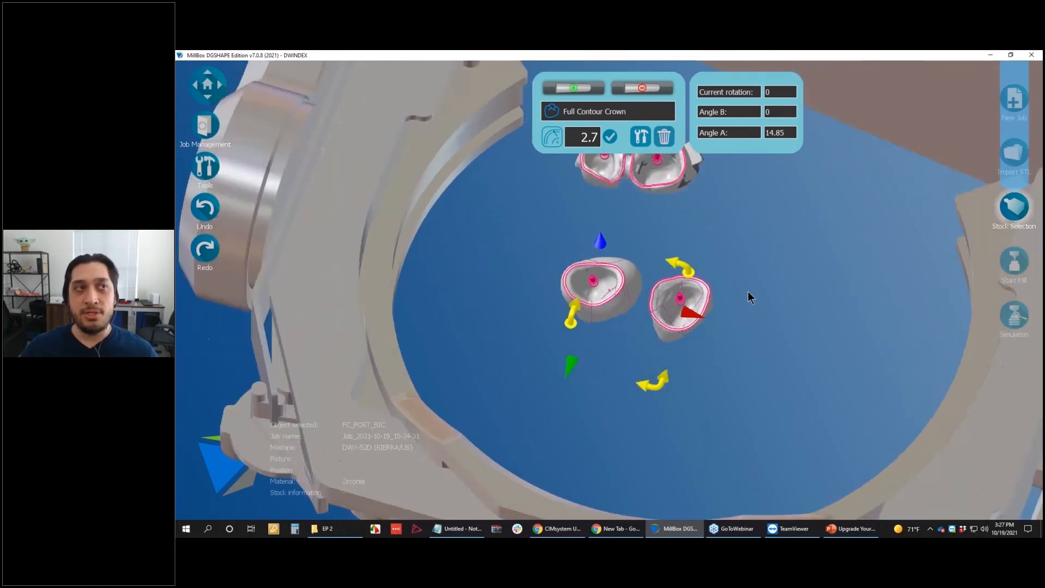
middle_click_drag(748, 292, 776, 277)
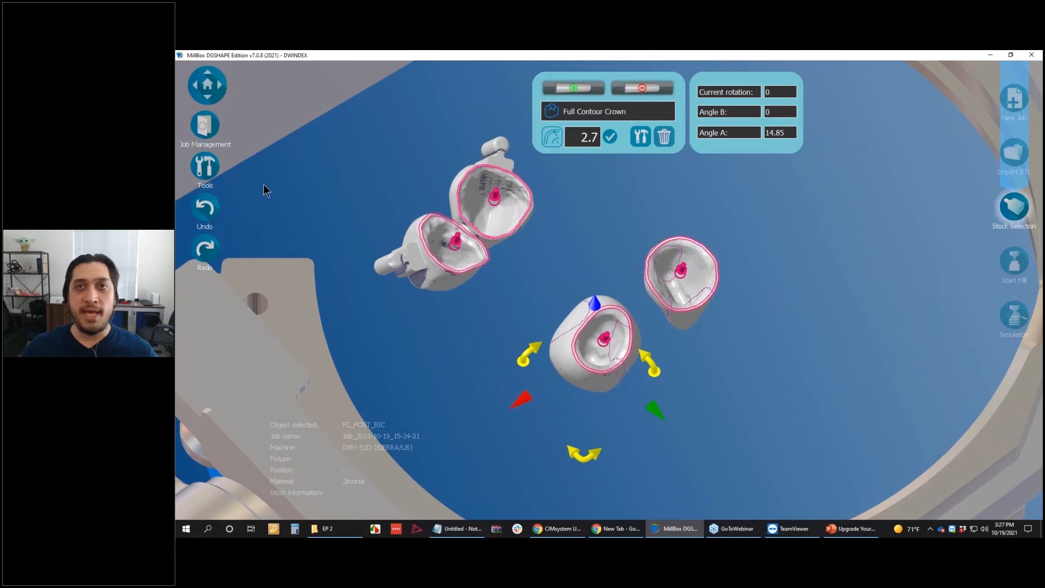
middle_click_drag(263, 184, 487, 342)
scroll(283, 260, "up", 5)
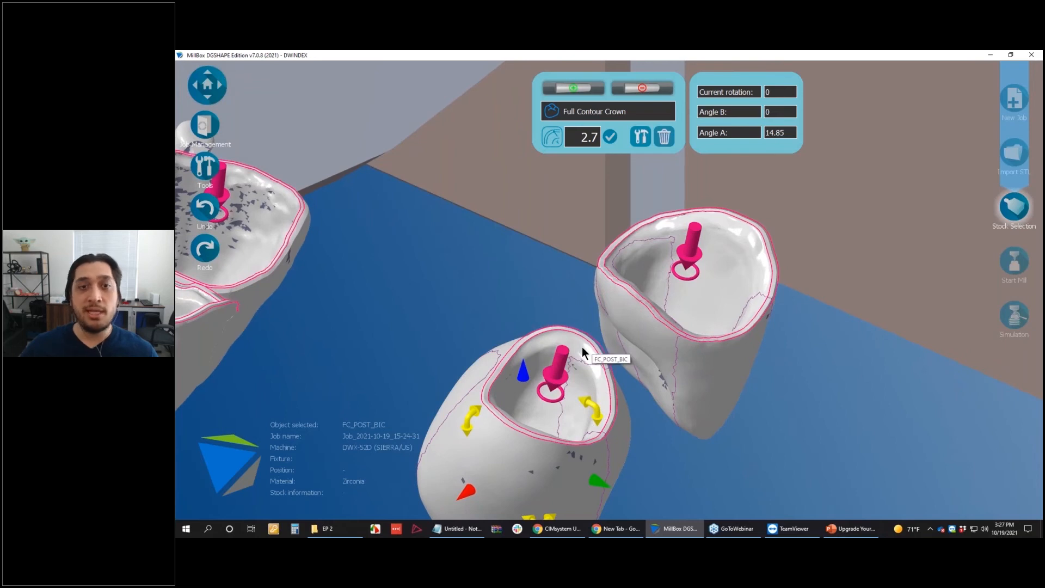
mouse_move(582, 347)
middle_mouse_down()
mouse_move(556, 317)
mouse_move(571, 343)
middle_mouse_up()
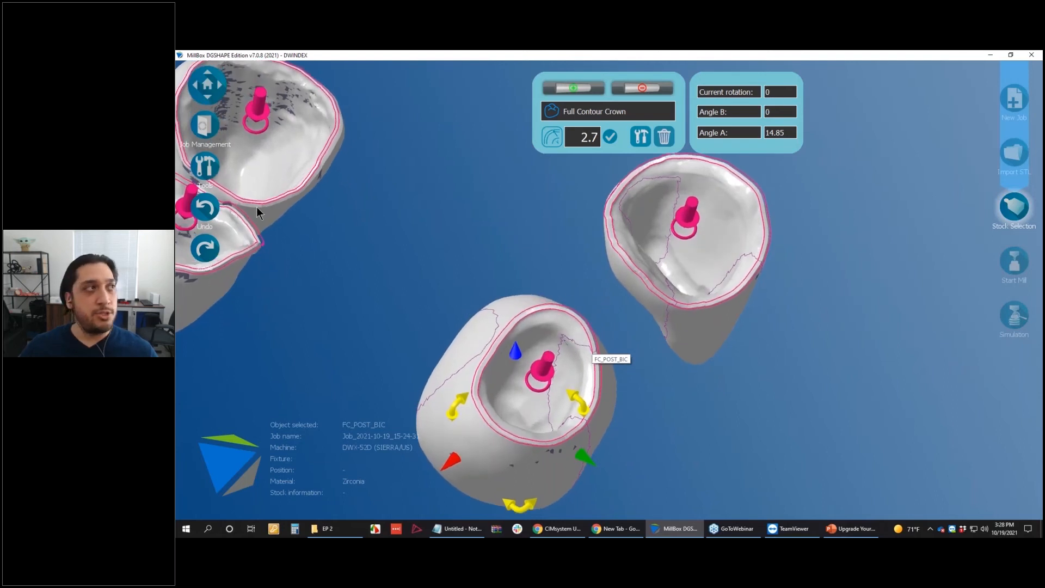
left_click(205, 169)
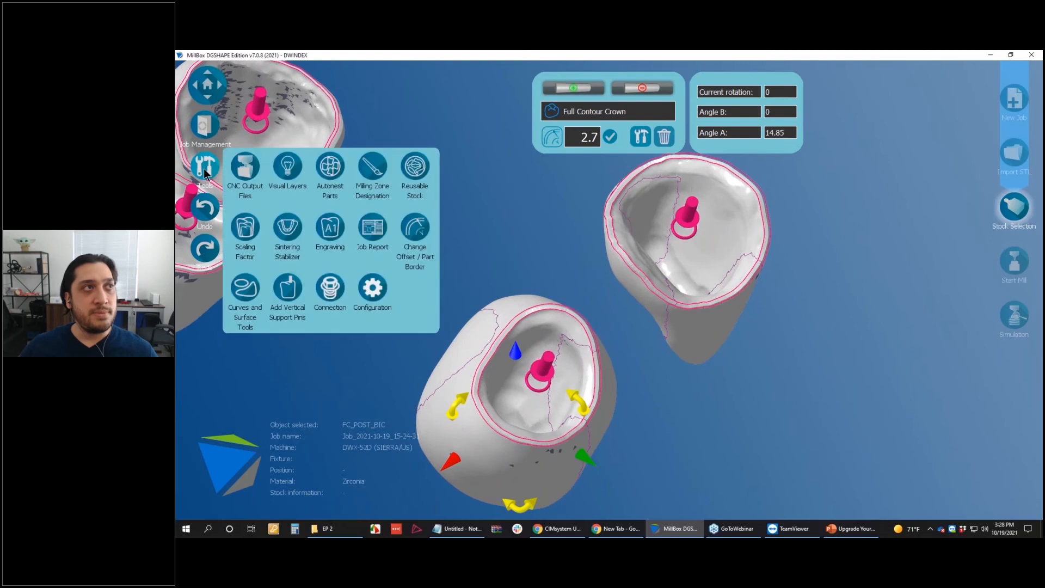
left_click(536, 219)
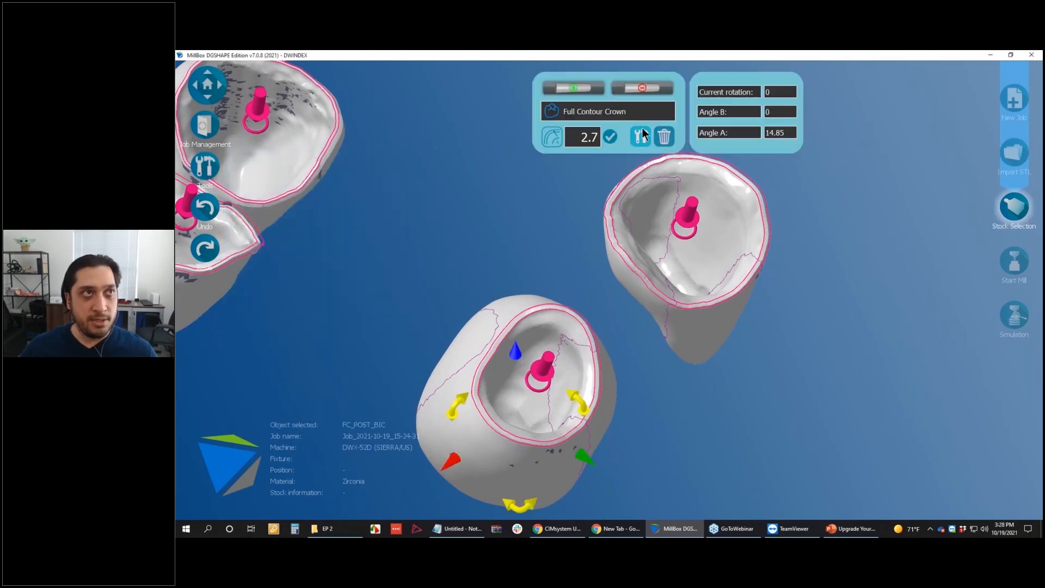
left_click(641, 134)
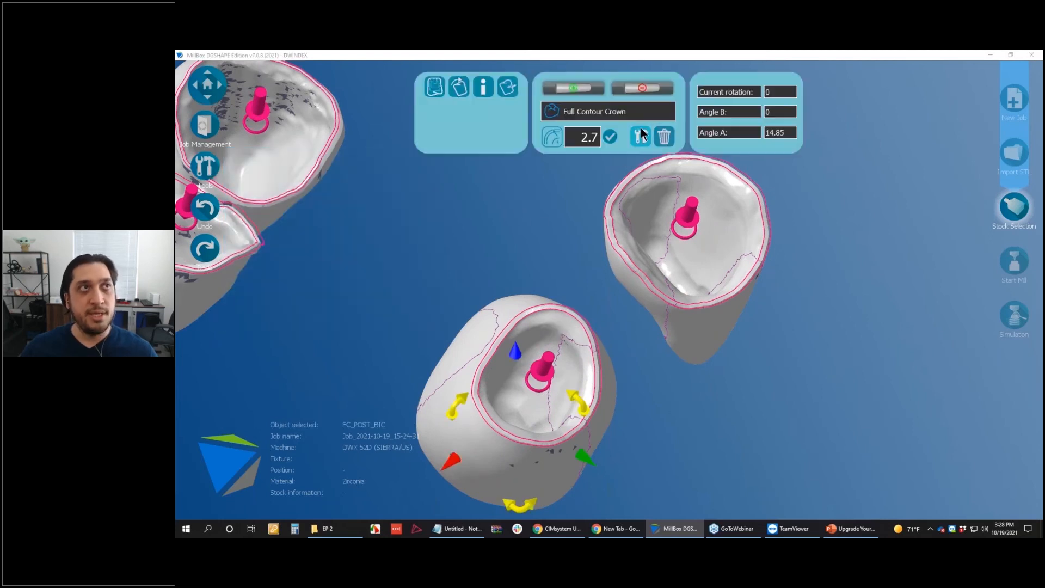
left_click(434, 86)
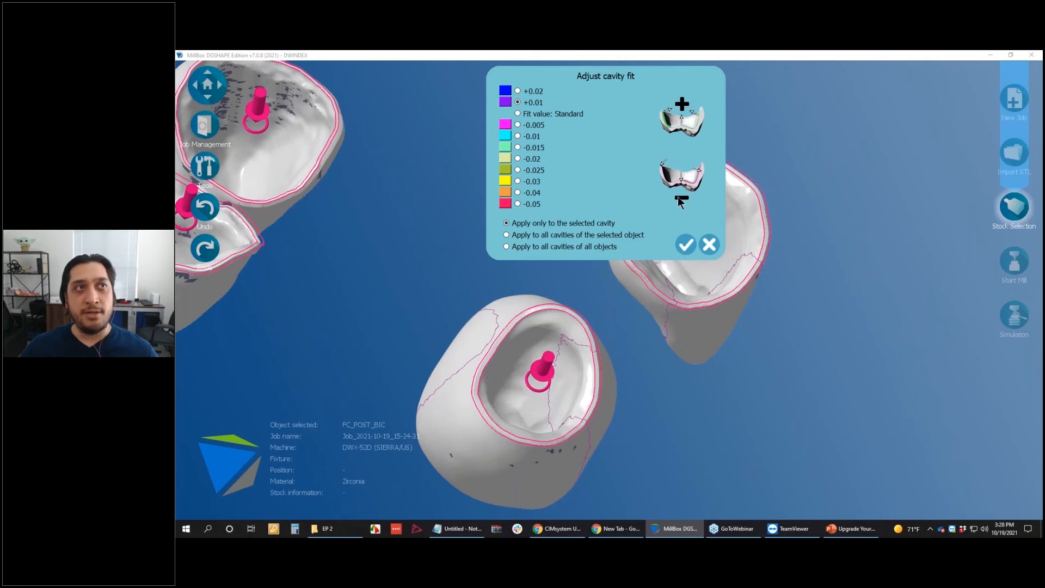
left_click(687, 245)
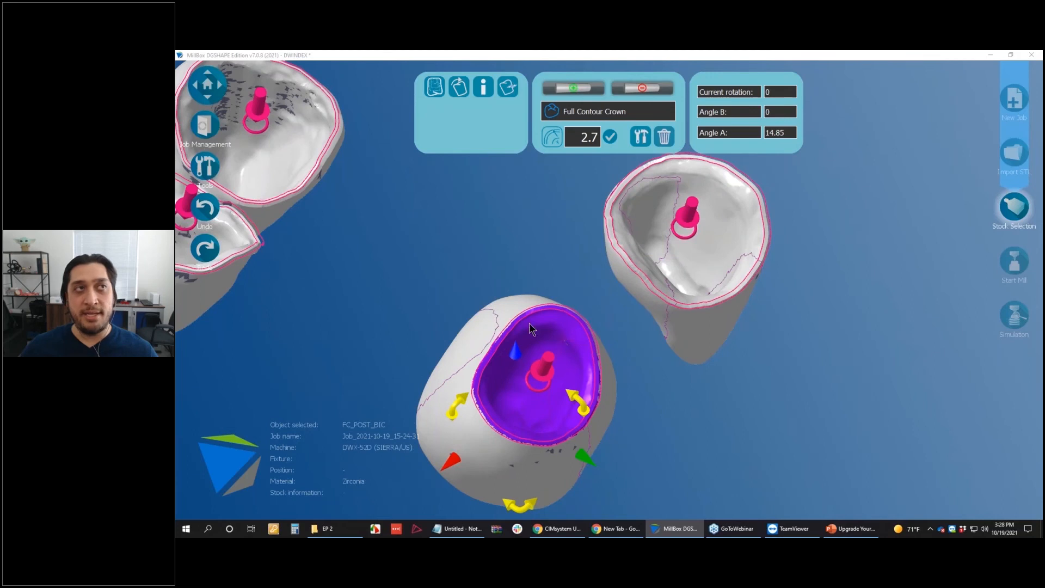
Adjust the cavity fit of the anterior crown FC_ANT_CROWN to -0.02, applied only to the selected cavity
left_click(658, 266)
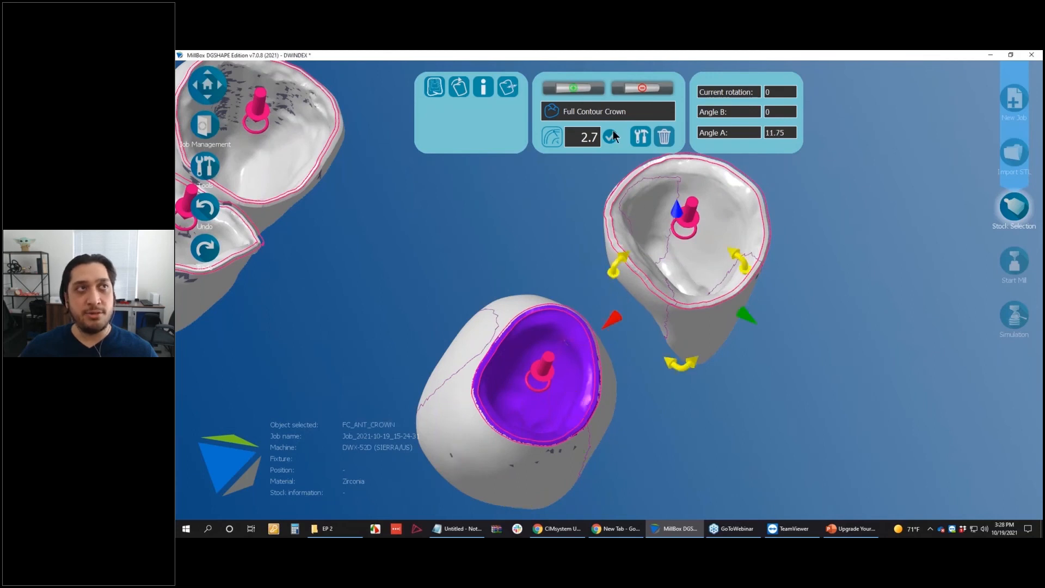
left_click(435, 86)
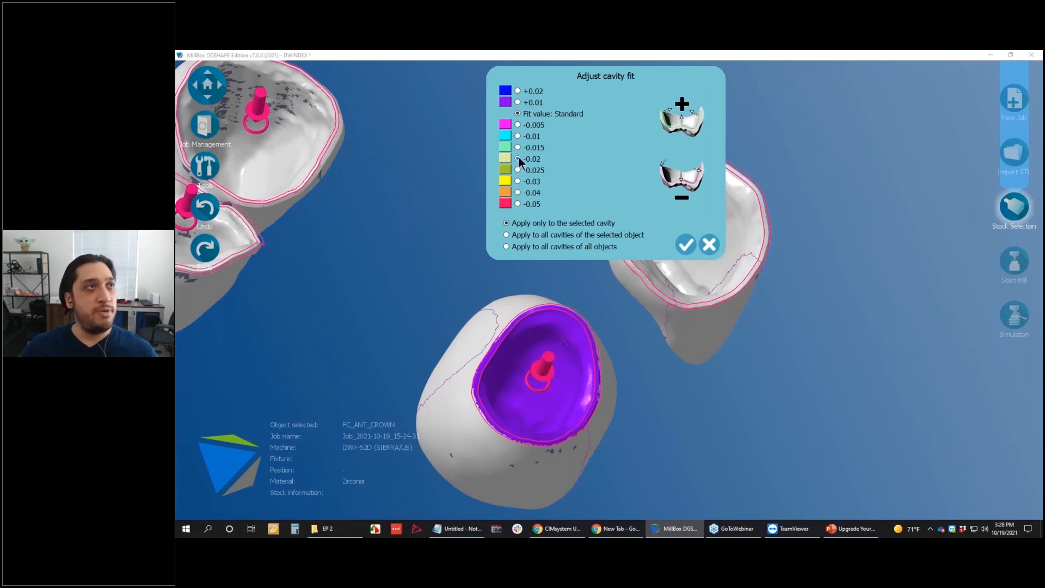
left_click(684, 250)
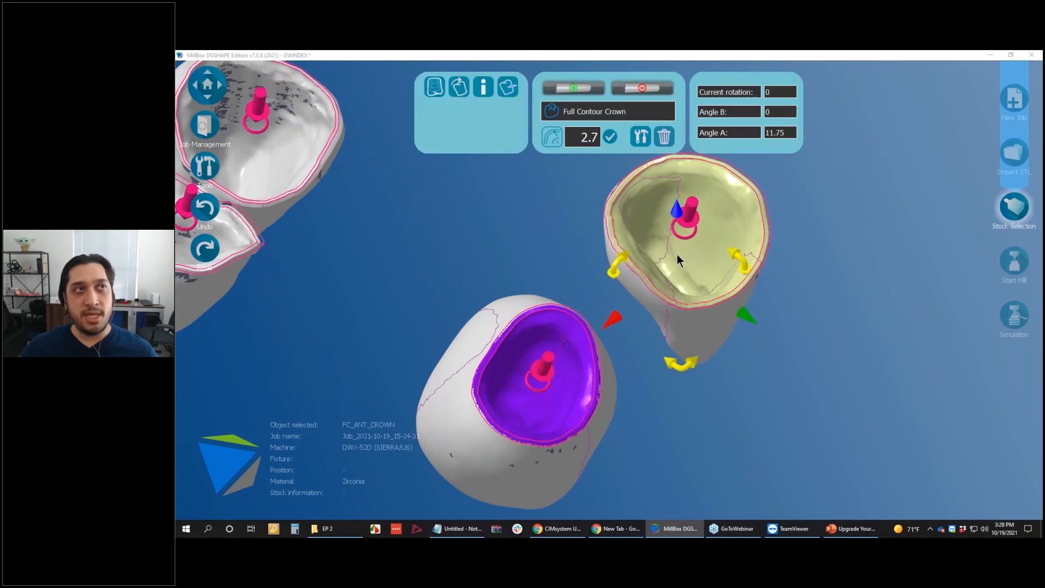
left_click(426, 211)
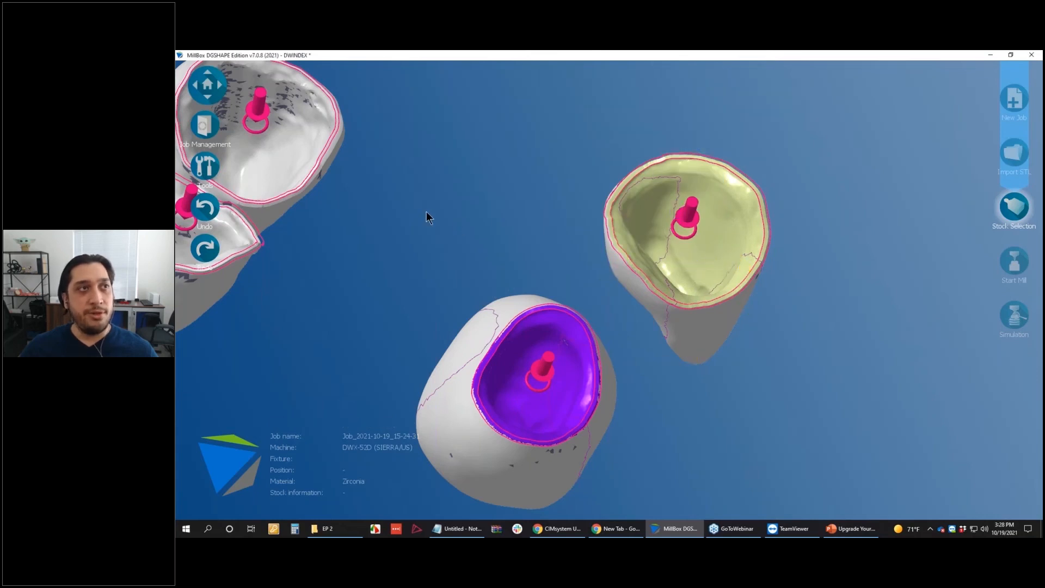
Adjust the cavity fit to -0.05 from the two-unit attachment bridge, applied to all cavities of all objects
scroll(427, 212, "down", 3)
scroll(439, 209, "up", 1)
middle_click_drag(438, 209, 609, 297)
left_click(481, 239)
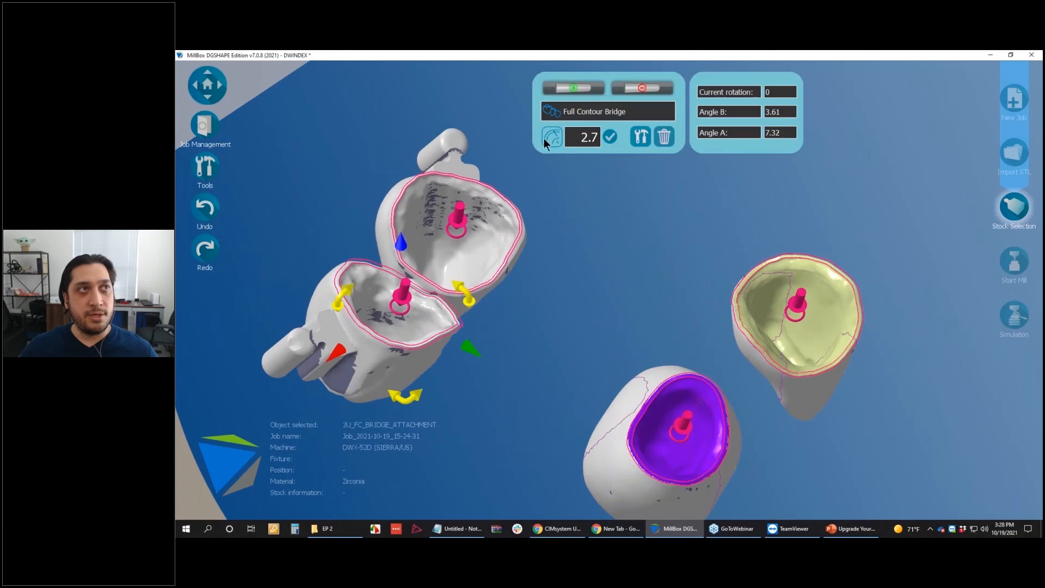
left_click(429, 85)
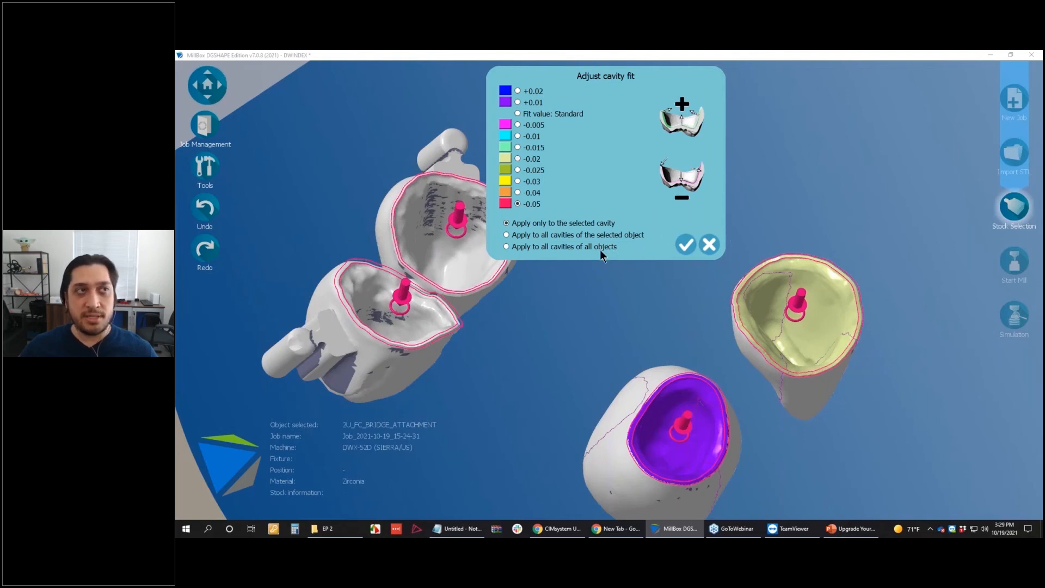
left_click(686, 243)
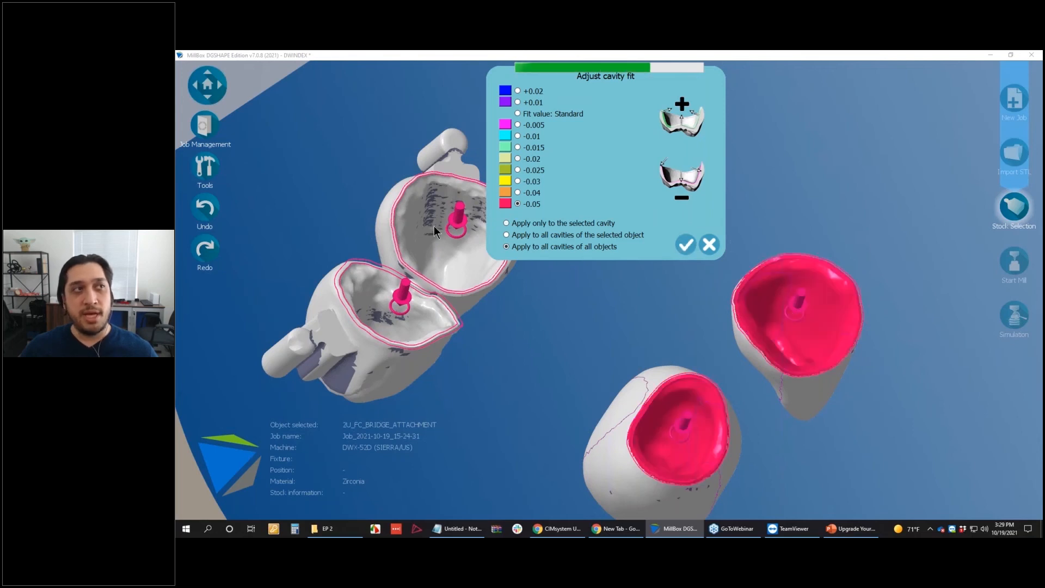
left_click(709, 246)
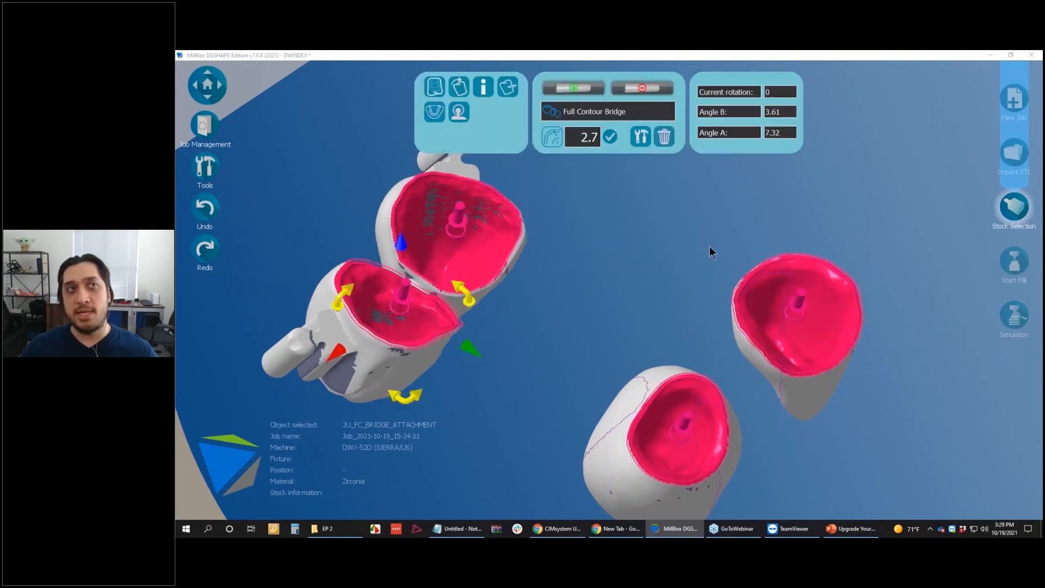
left_click(702, 247)
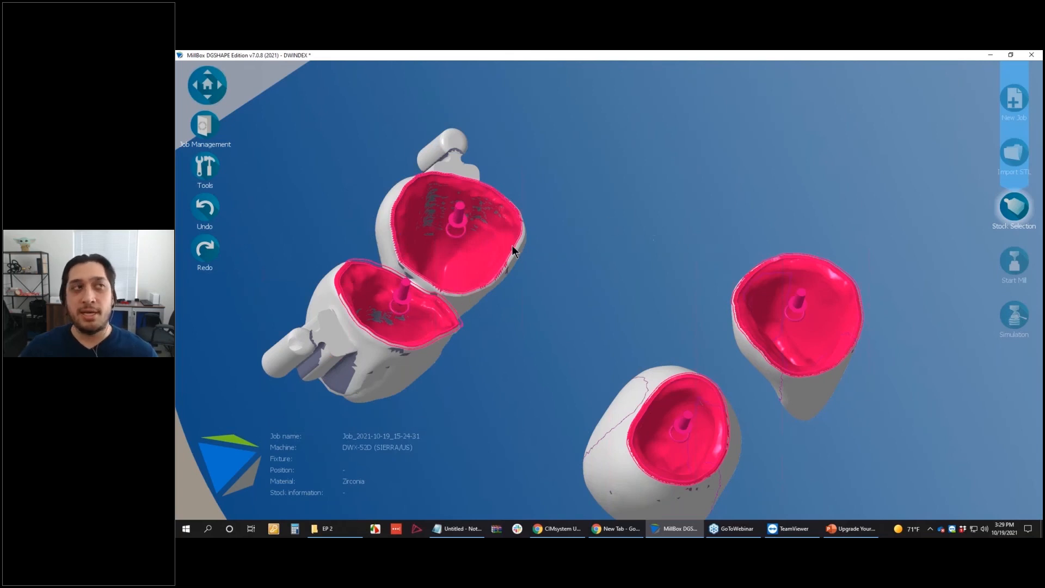
Look through the General Settings and Interface Options preferences and the list of preference categories, and close the preferences
scroll(593, 237, "down", 5)
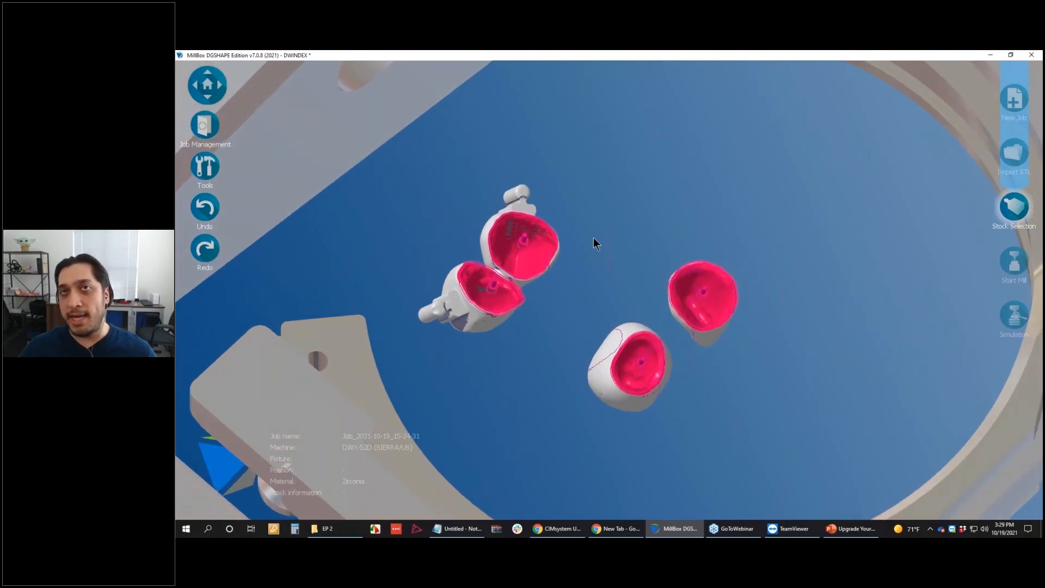
left_click(206, 168)
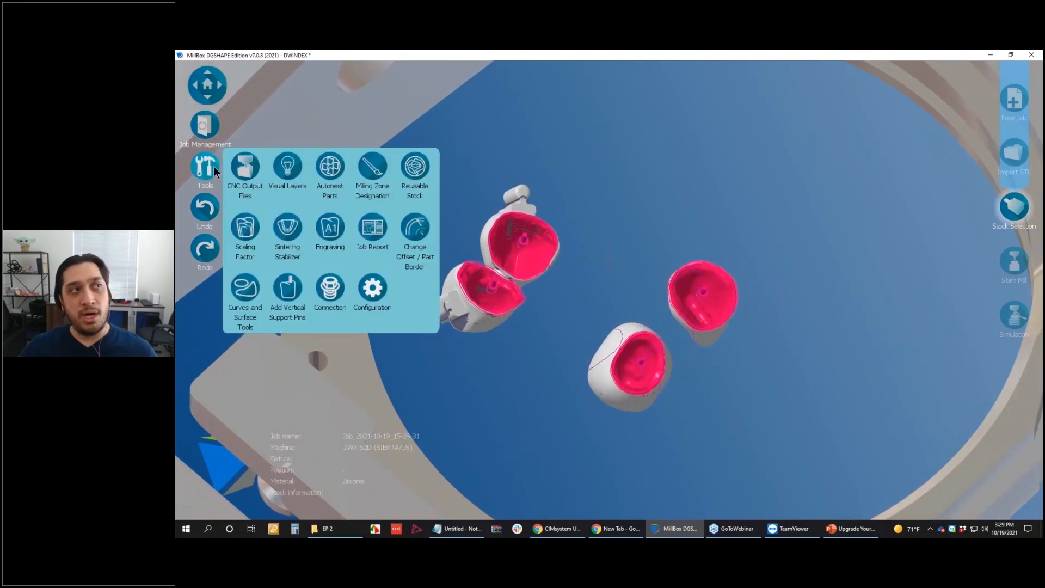
left_click(371, 297)
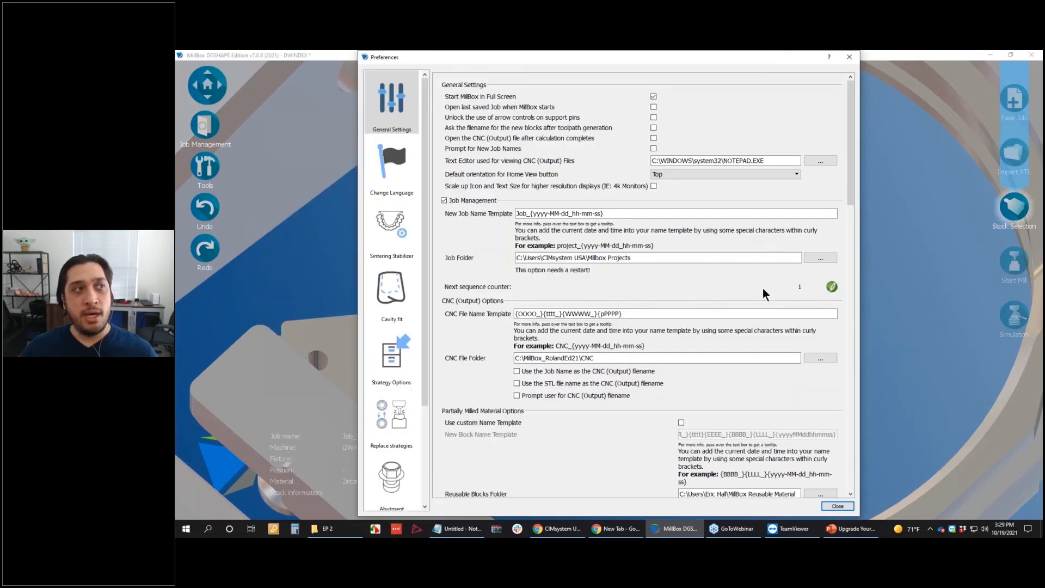
scroll(411, 401, "down", 3)
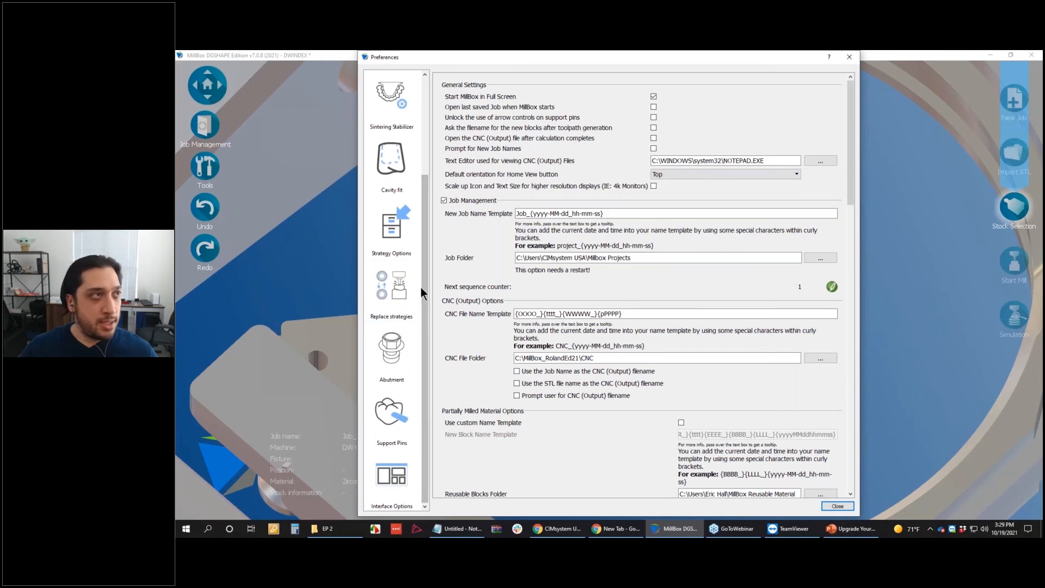
scroll(675, 308, "down", 5)
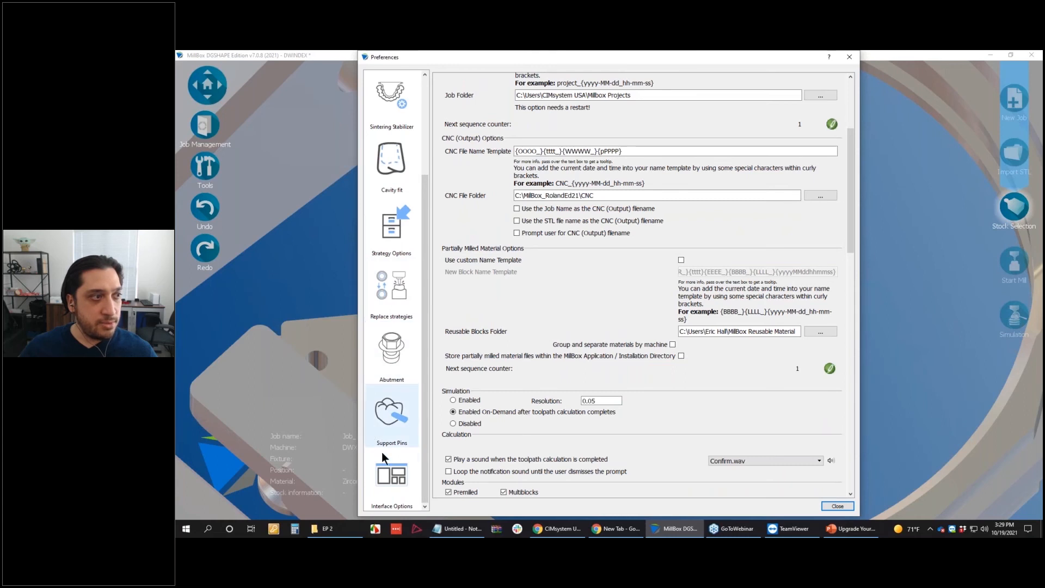
left_click(393, 478)
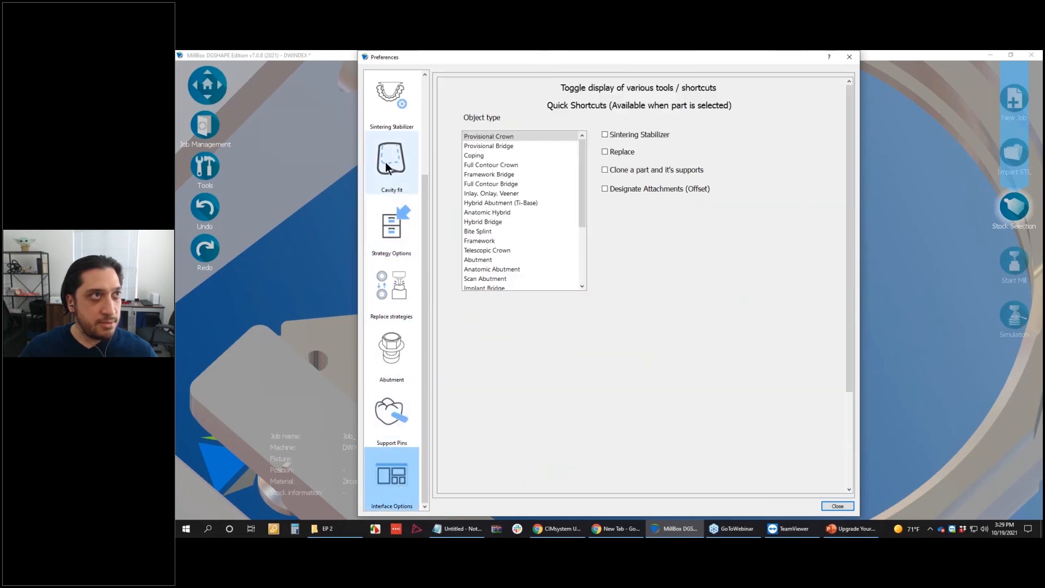
scroll(386, 162, "up", 2)
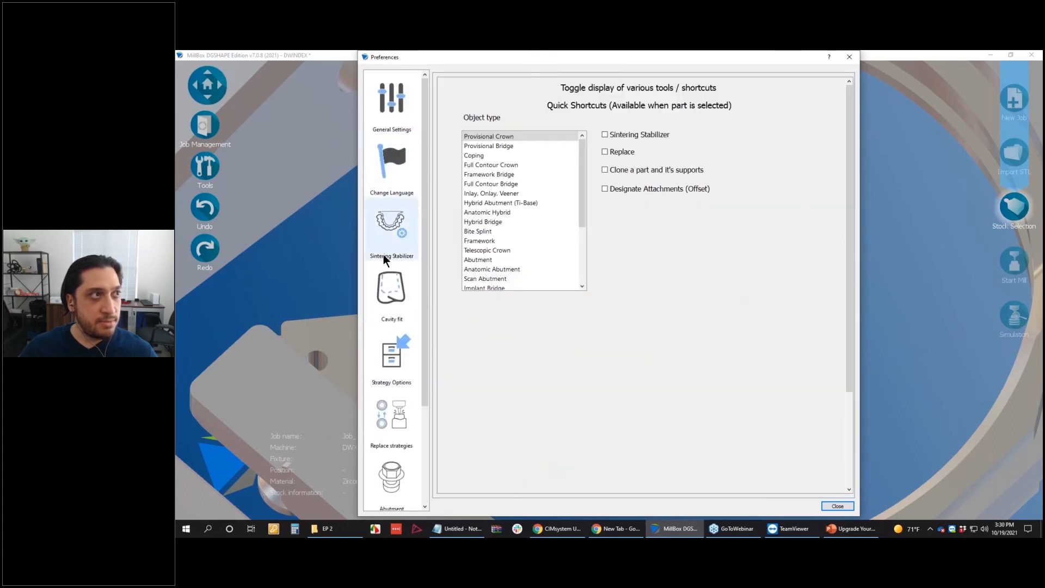
scroll(378, 279, "down", 2)
scroll(377, 256, "up", 2)
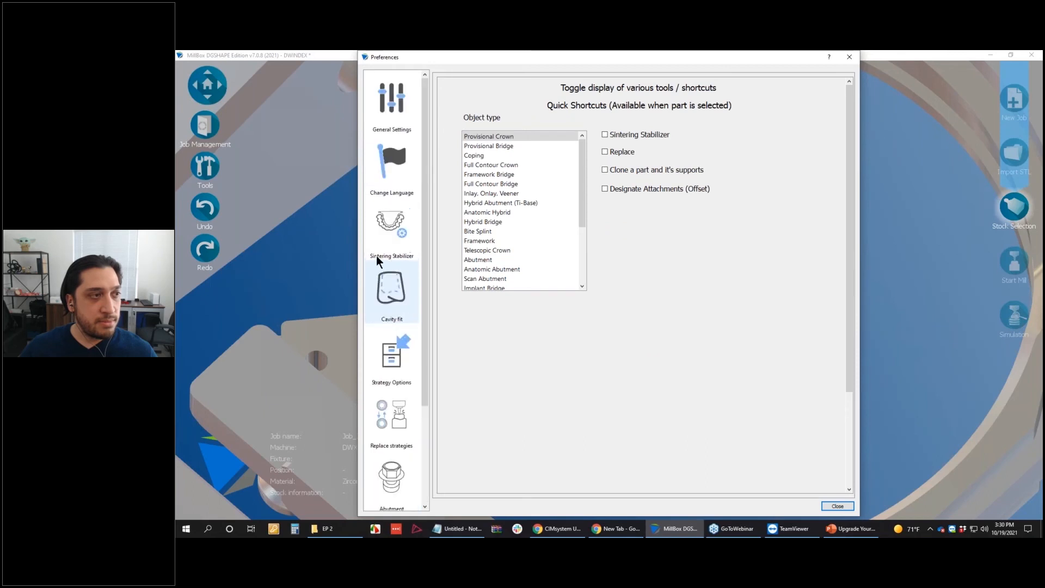
left_click(403, 103)
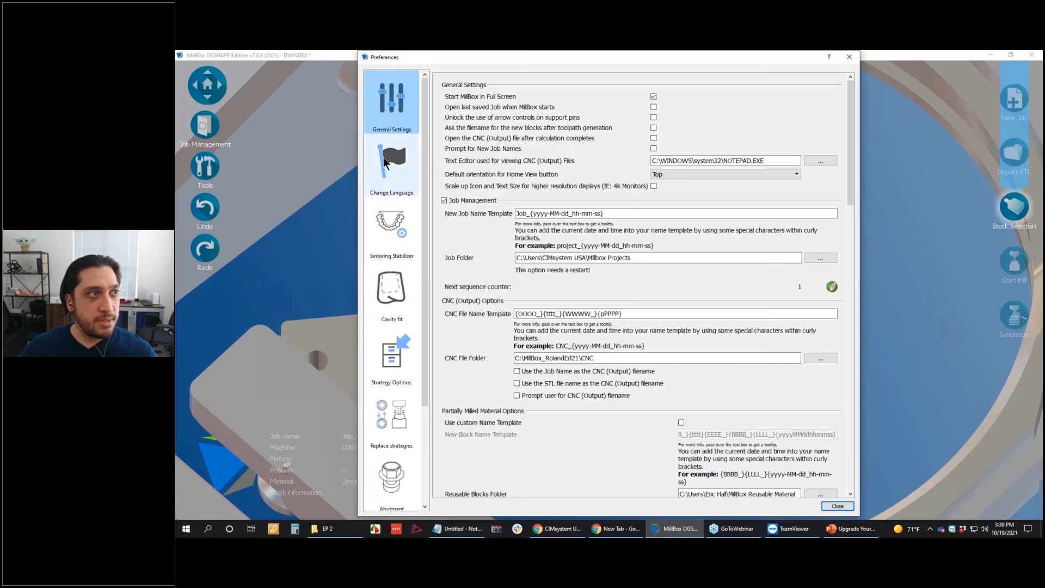
scroll(381, 245, "down", 2)
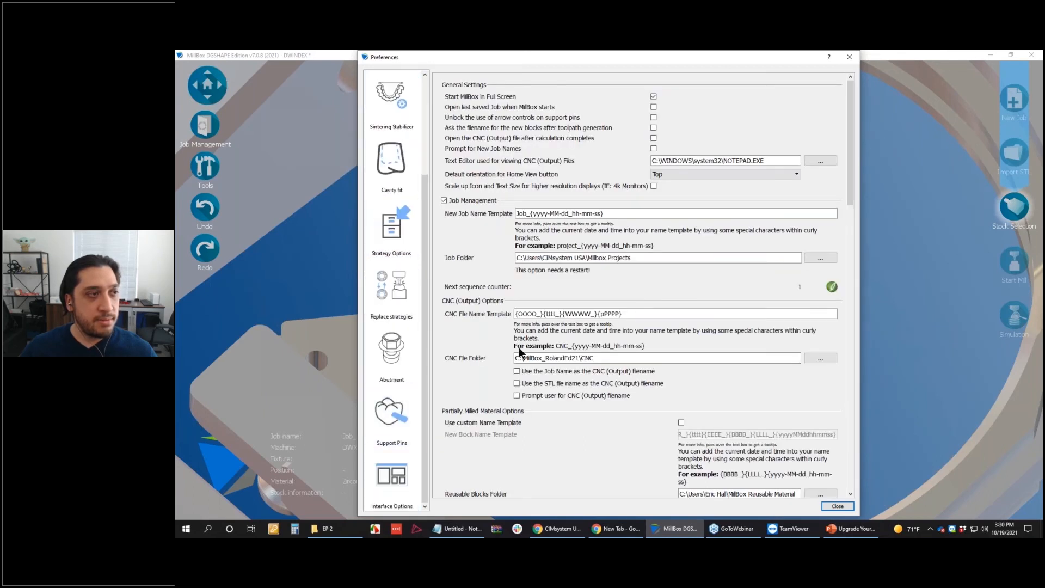
left_click(850, 59)
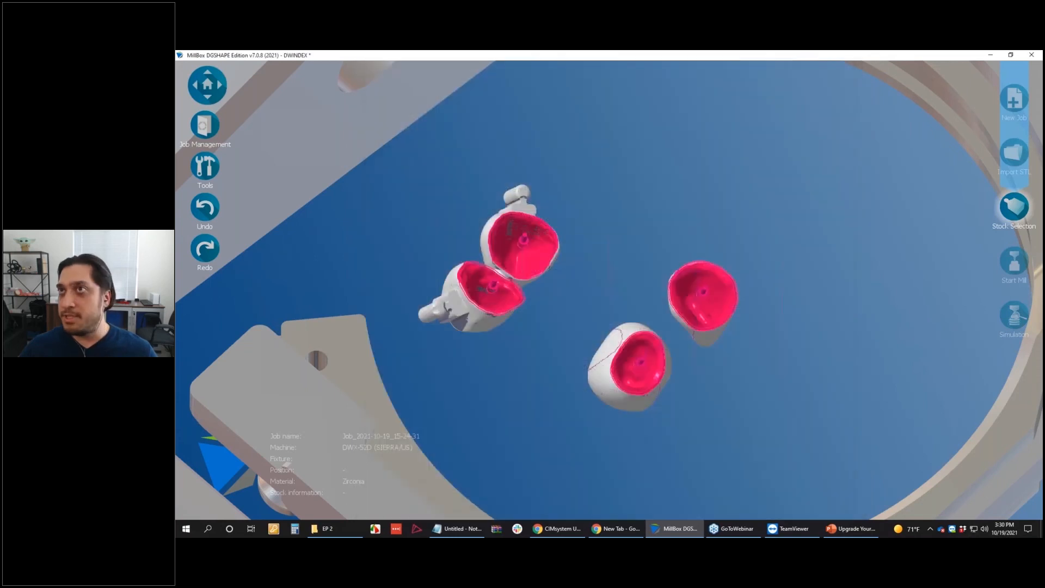
key("alt+Tab")
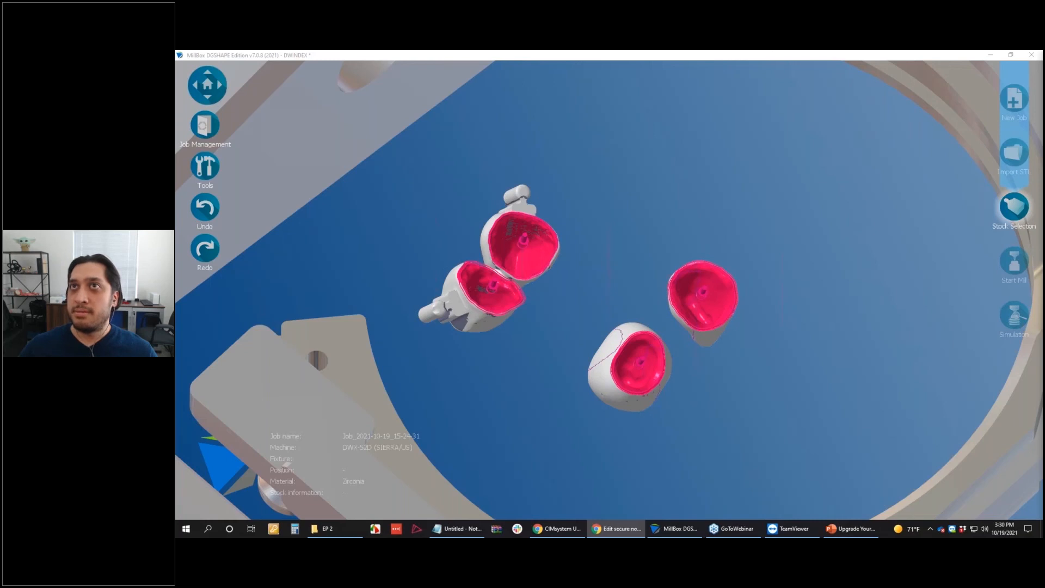
left_click(801, 130)
key("Escape")
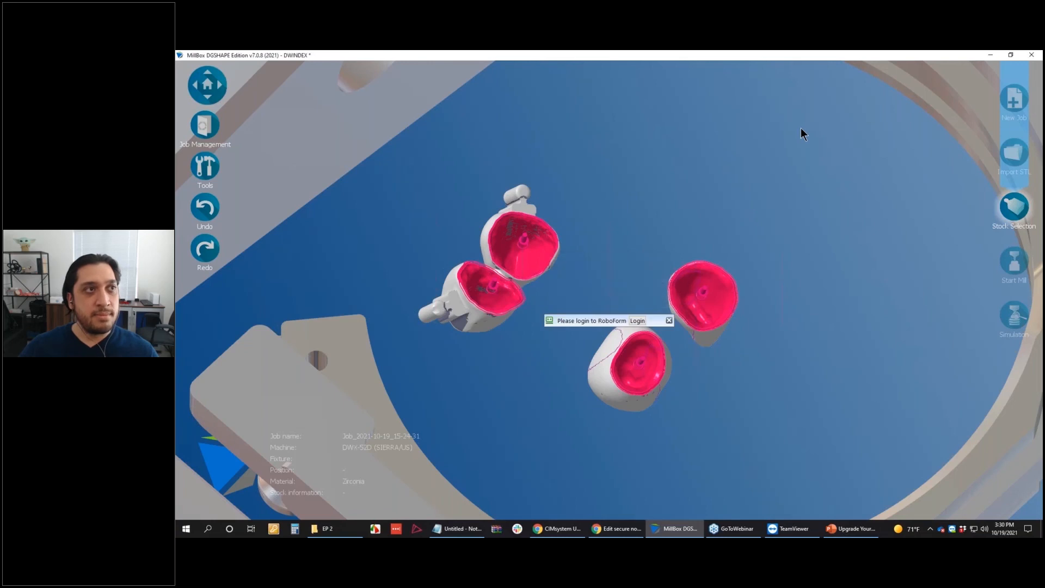
Reopen the preferences and look through the AI-DRIVEN, Analysis tools, Interface Options and General Settings pages
left_click(204, 166)
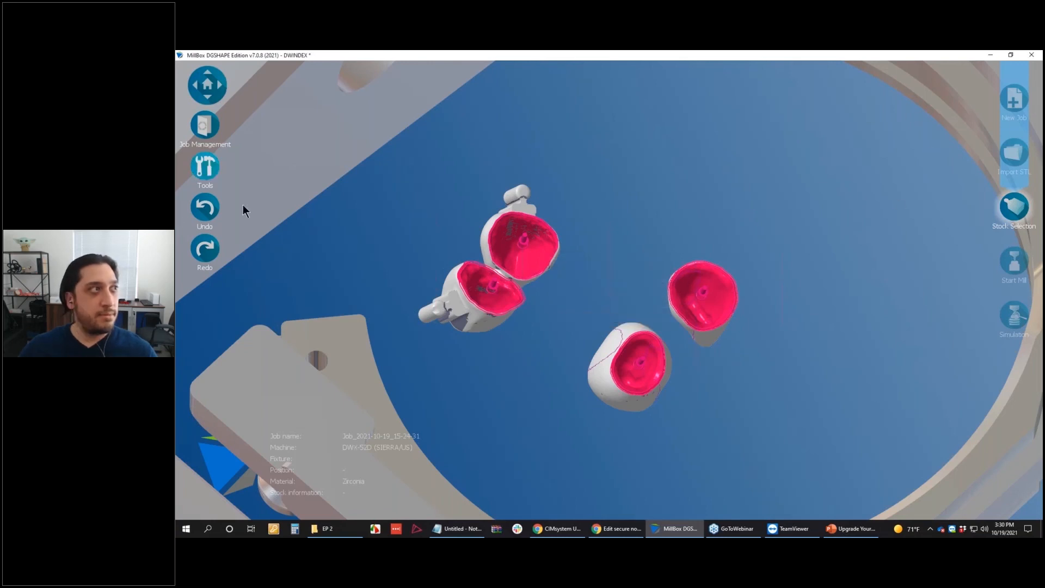
left_click(373, 288)
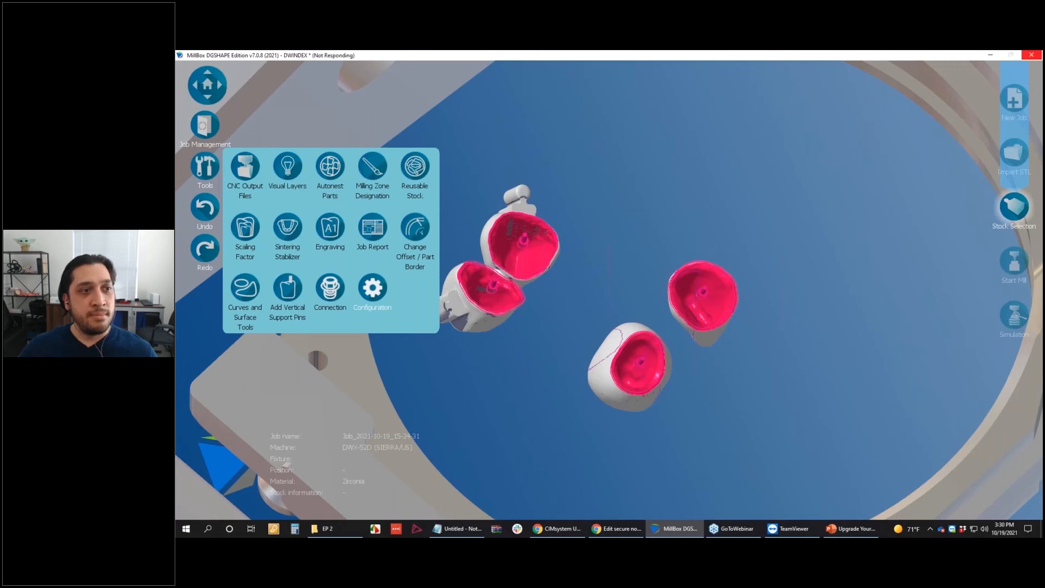
scroll(392, 354, "down", 5)
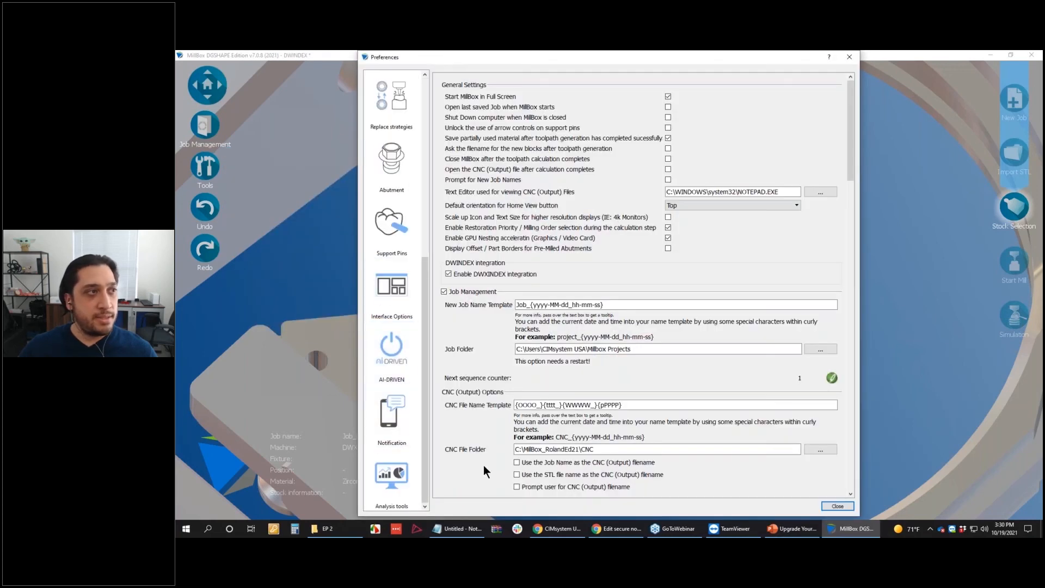
left_click(392, 364)
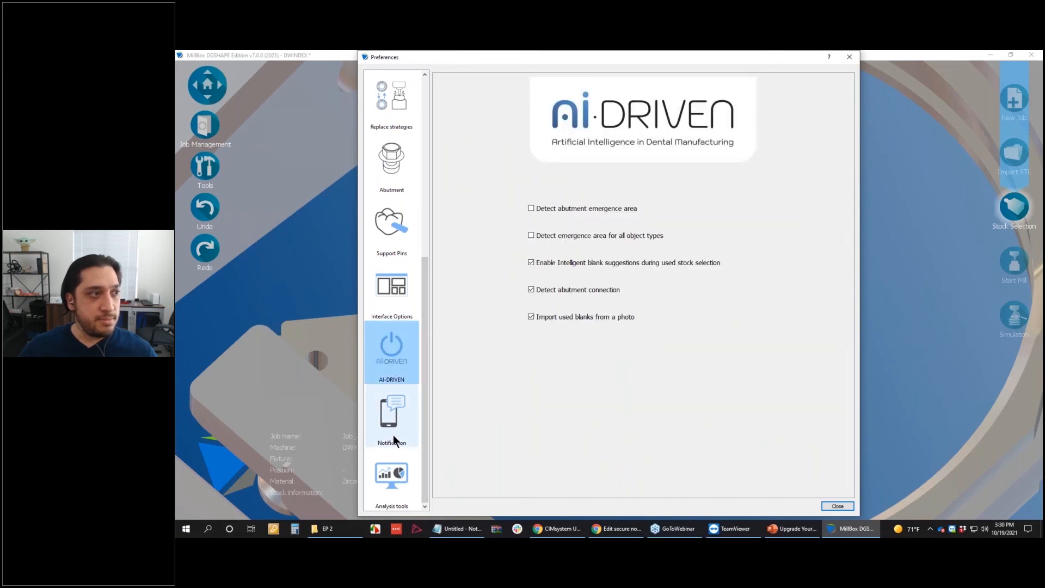
left_click(395, 475)
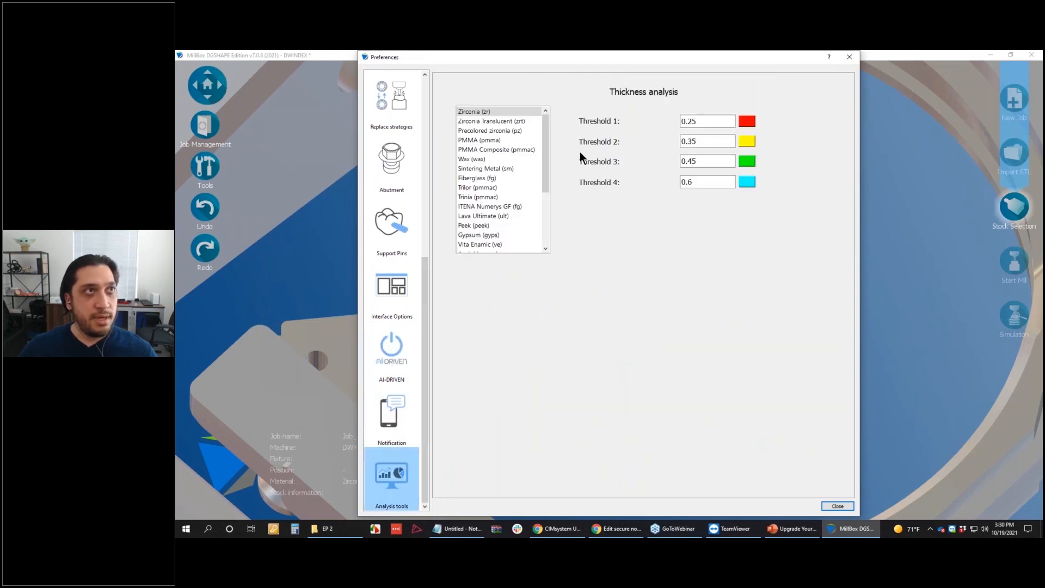
scroll(381, 272, "up", 5)
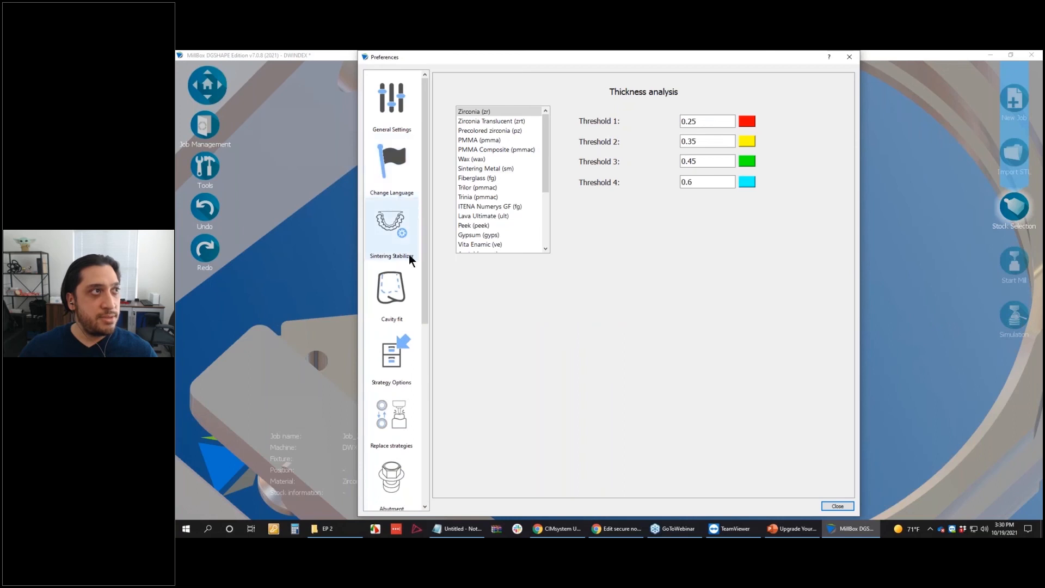
scroll(408, 261, "down", 3)
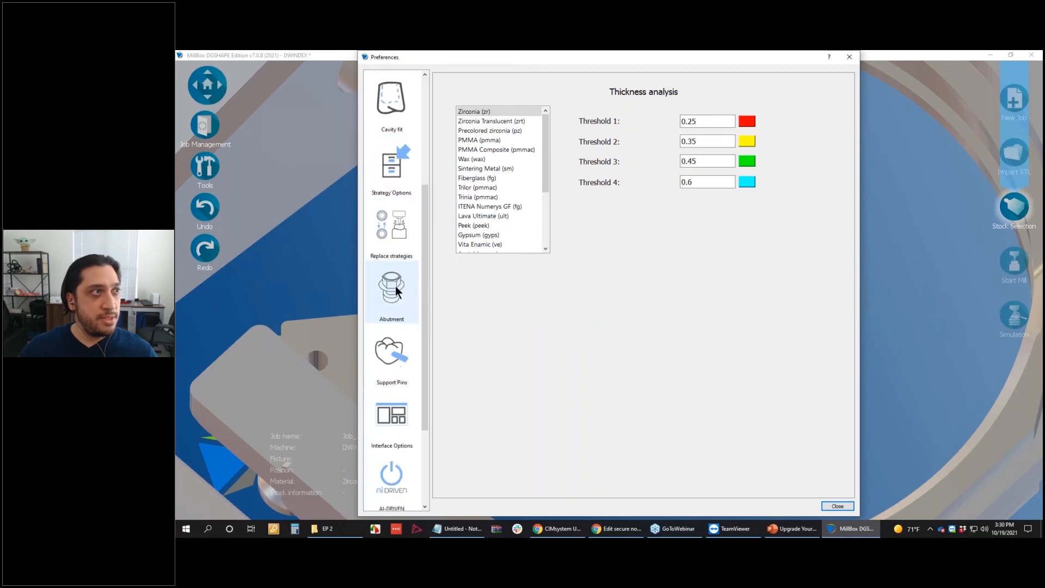
left_click(393, 417)
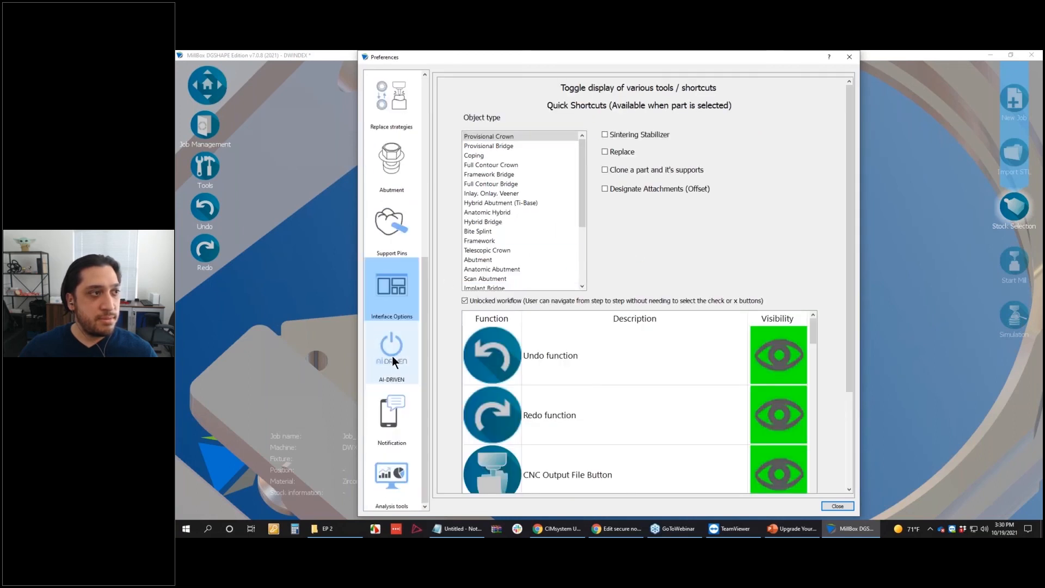
scroll(392, 223, "up", 1)
scroll(392, 223, "up", 2)
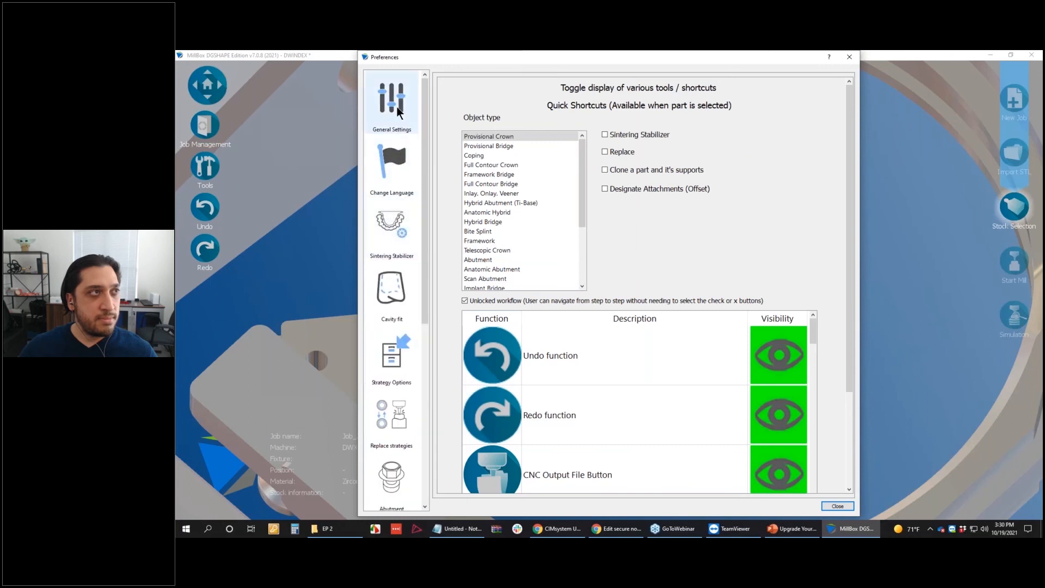
left_click(397, 107)
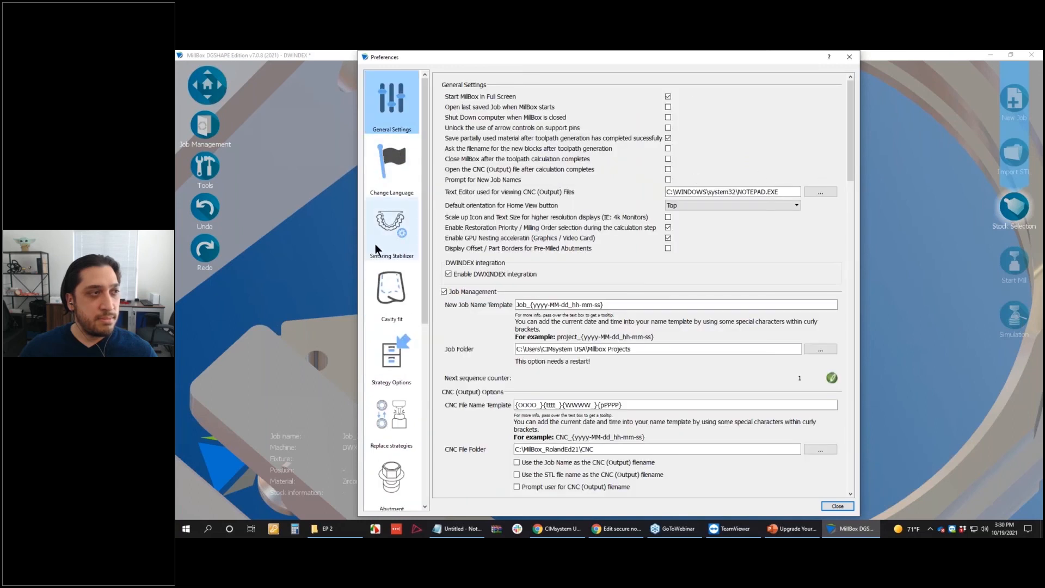
In the Cavity fit preferences, try -0.005 as the default for PMMA full contour crowns and return it to Standard
left_click(400, 286)
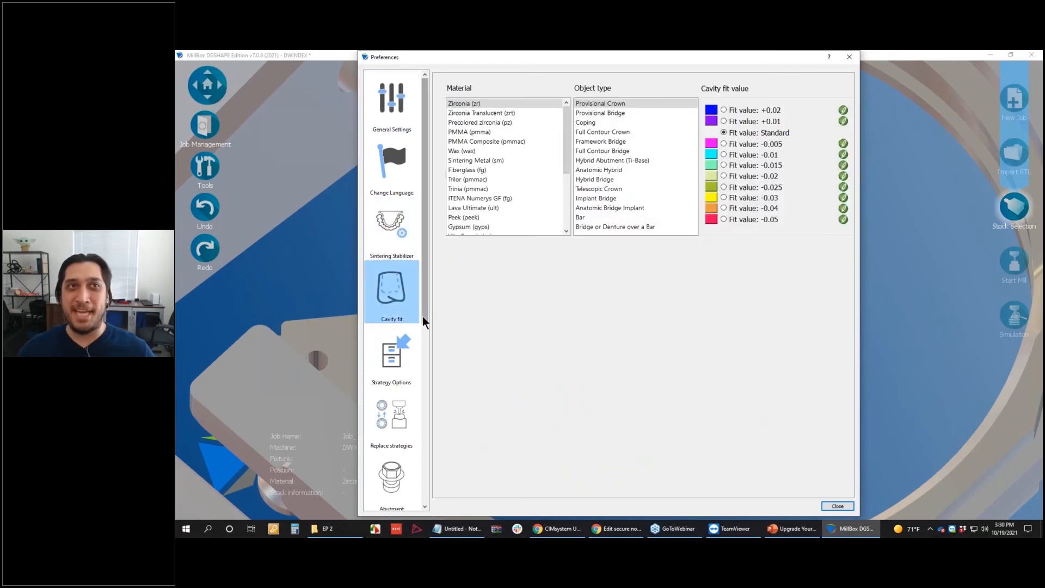
left_click(483, 132)
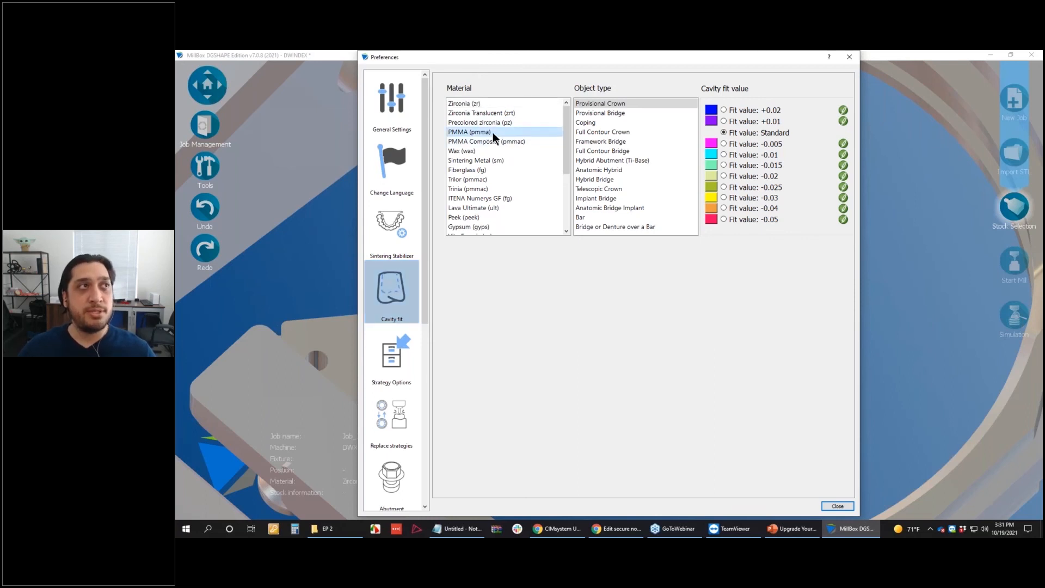
left_click(627, 135)
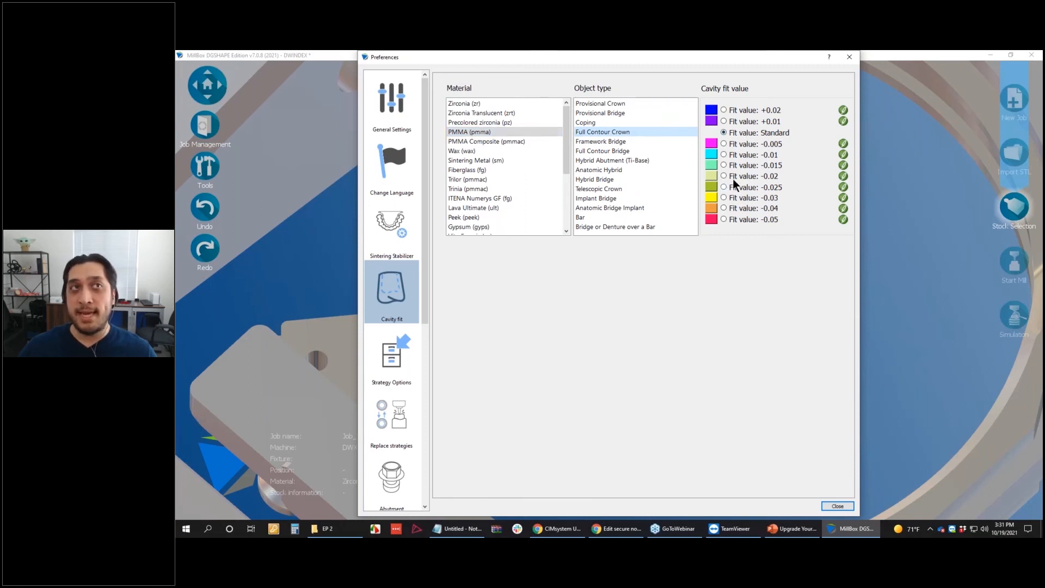
left_click(733, 145)
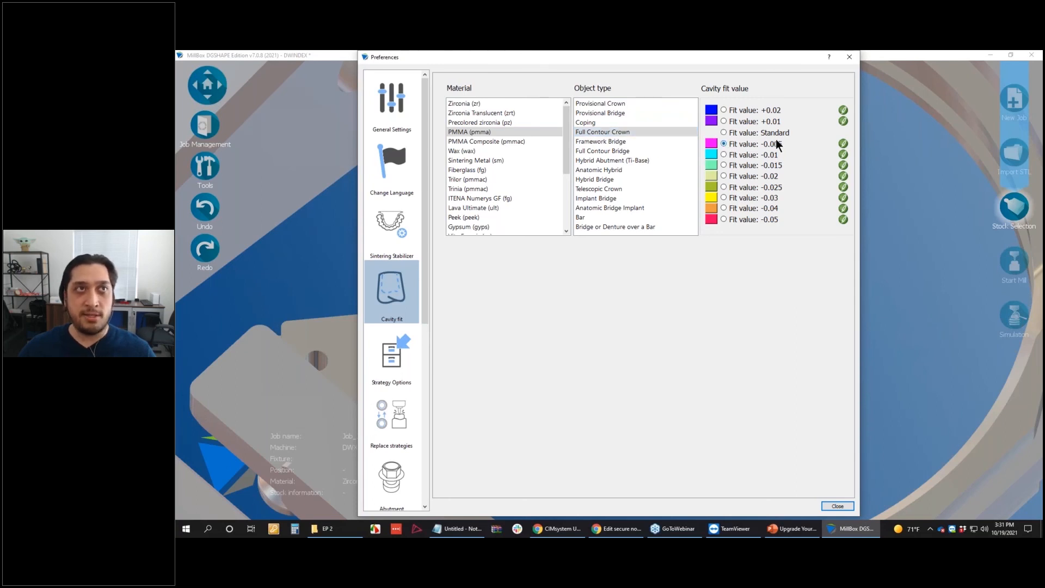
left_click(731, 135)
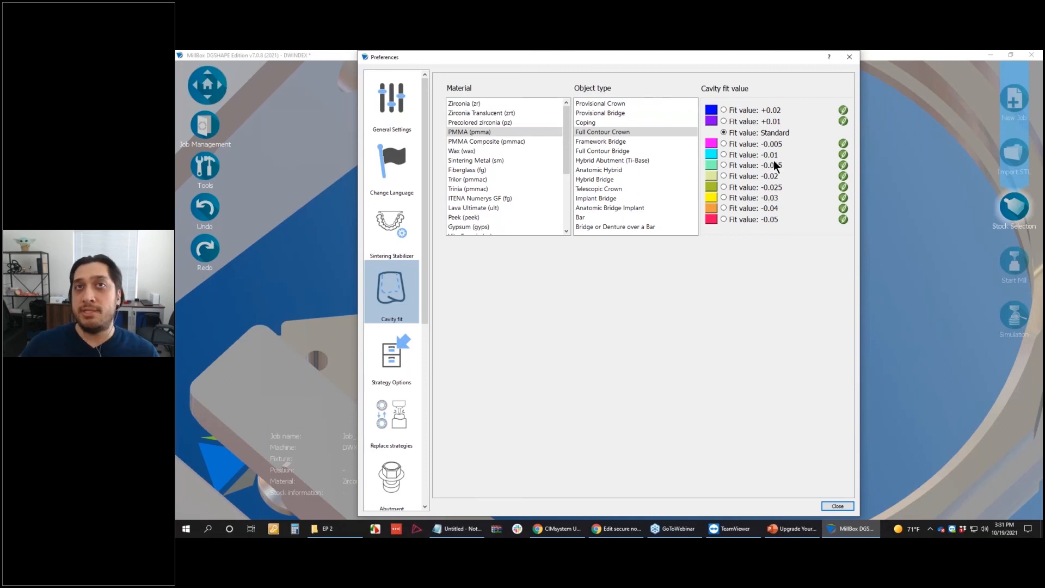
Change the -0.02 cavity fit option for PMMA full contour crowns to -0.025
left_click(844, 177)
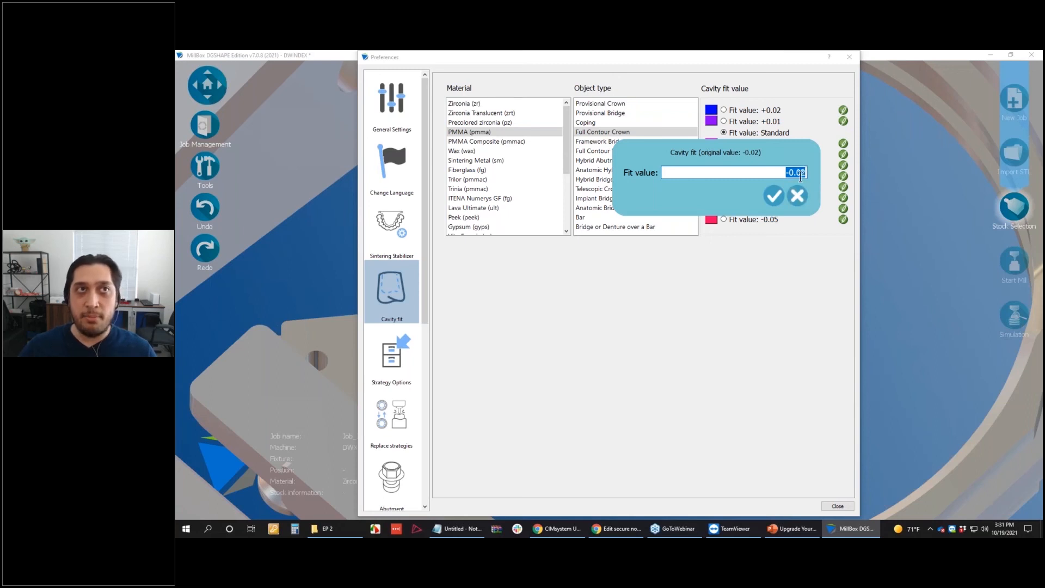
left_click(803, 173)
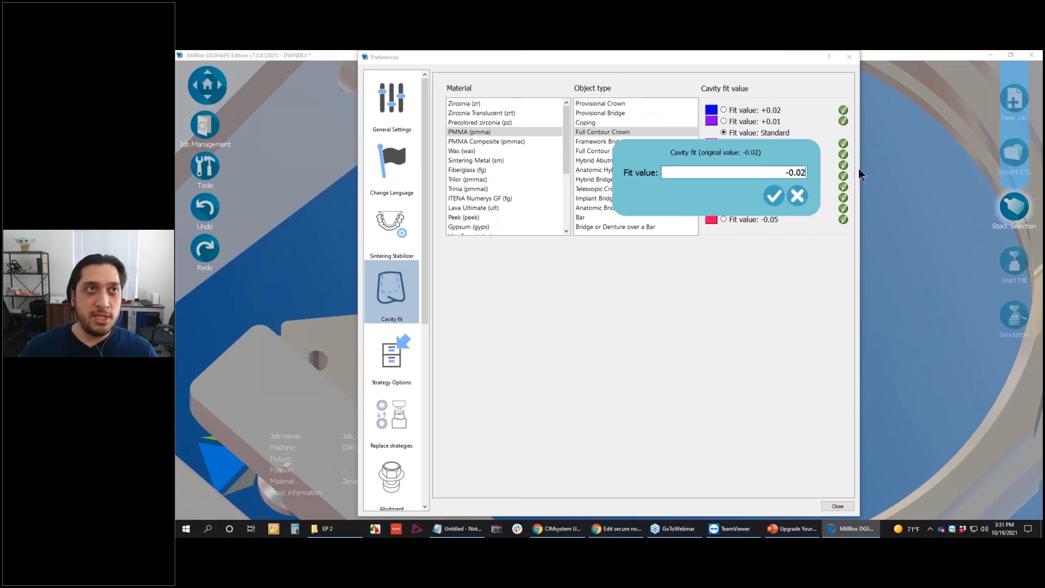
left_click(774, 197)
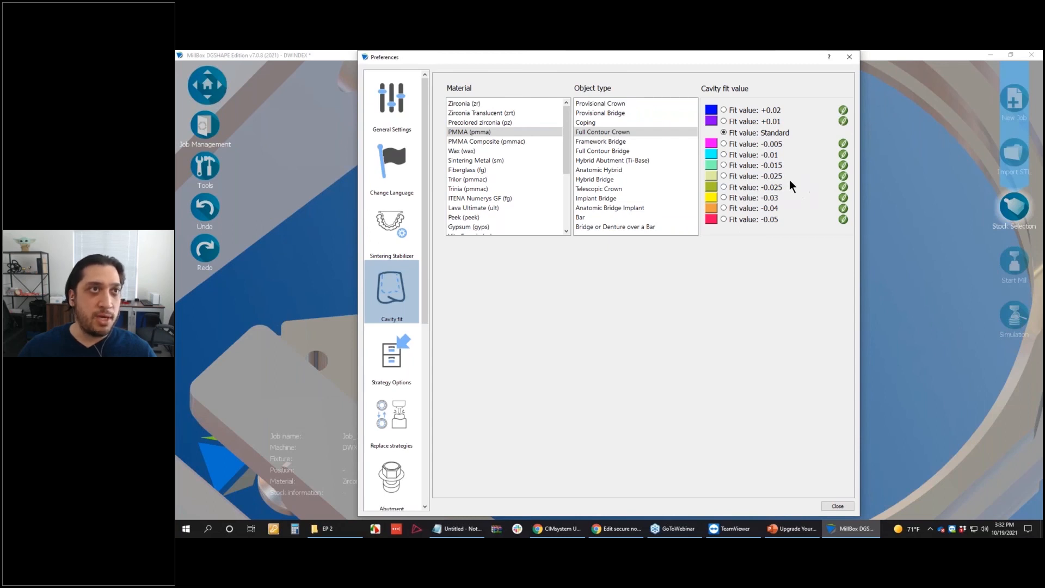
Set the edited cavity fit option back to -0.020 and close the preferences
left_click(843, 176)
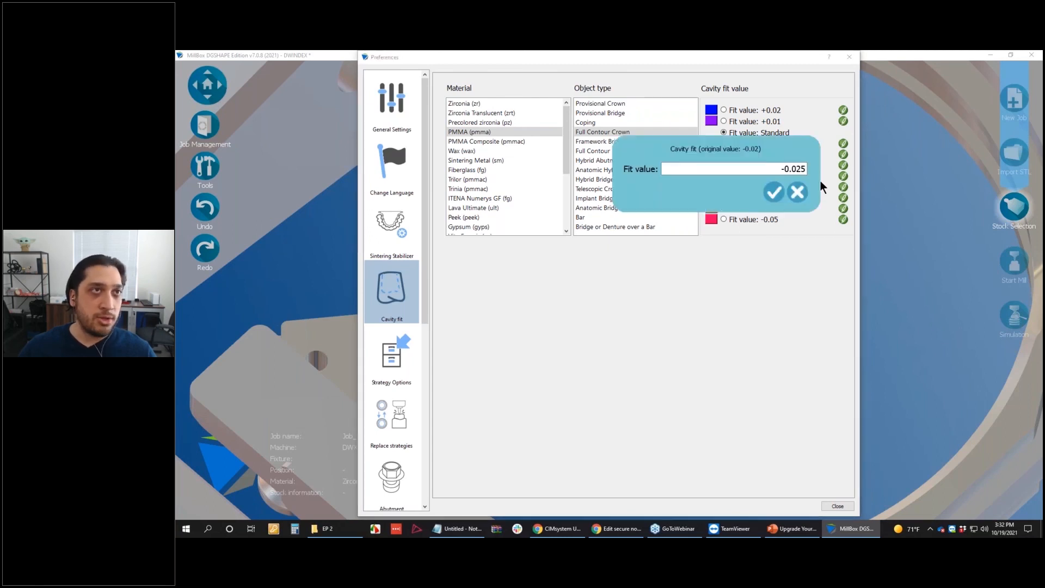
left_click_drag(795, 169, 825, 178)
type("20")
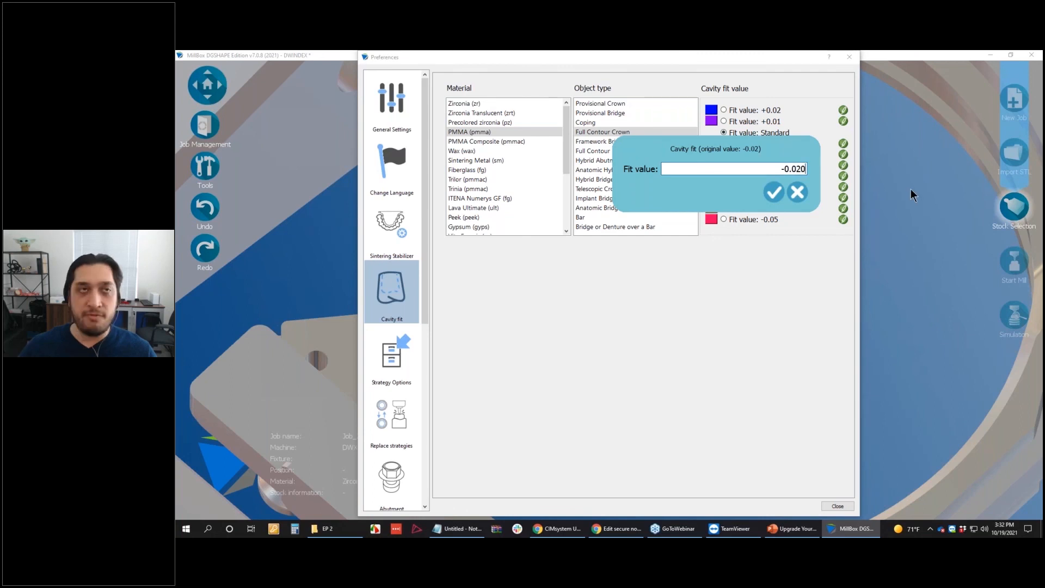
left_click(774, 192)
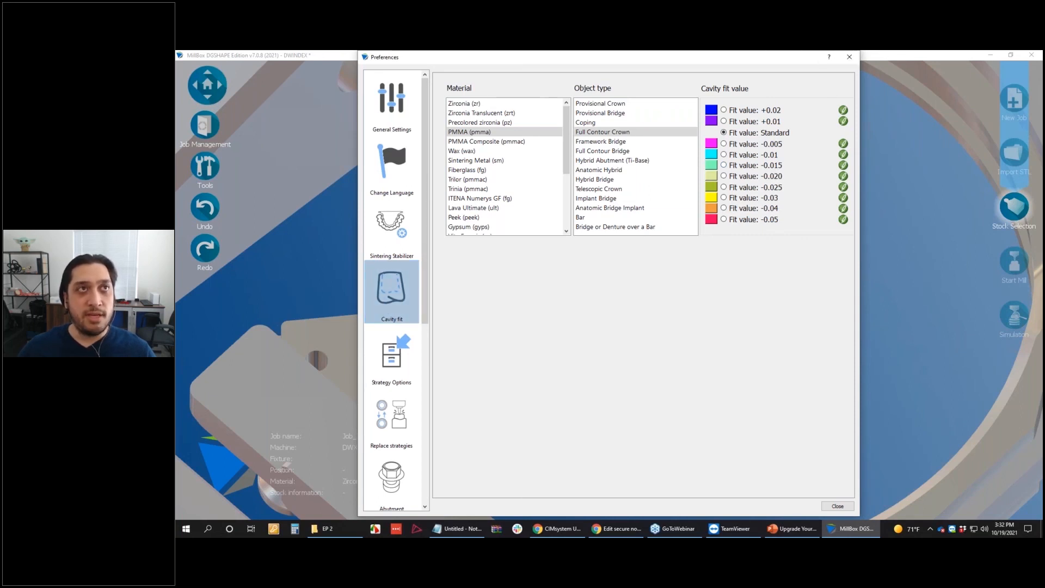
left_click(849, 56)
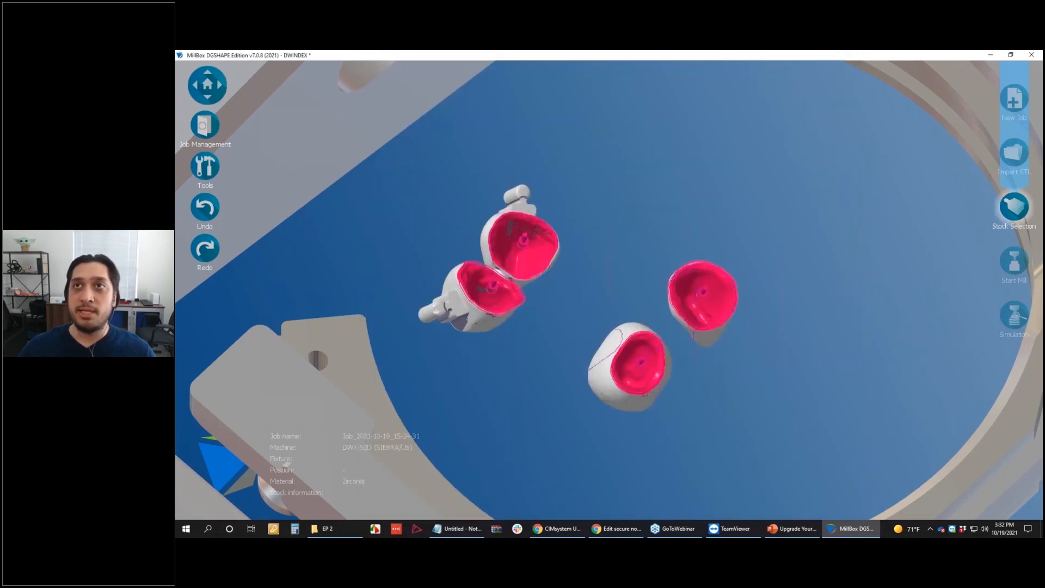
Switch to the PowerPoint presentation and advance to the closing Thank You slide
key("alt+Tab")
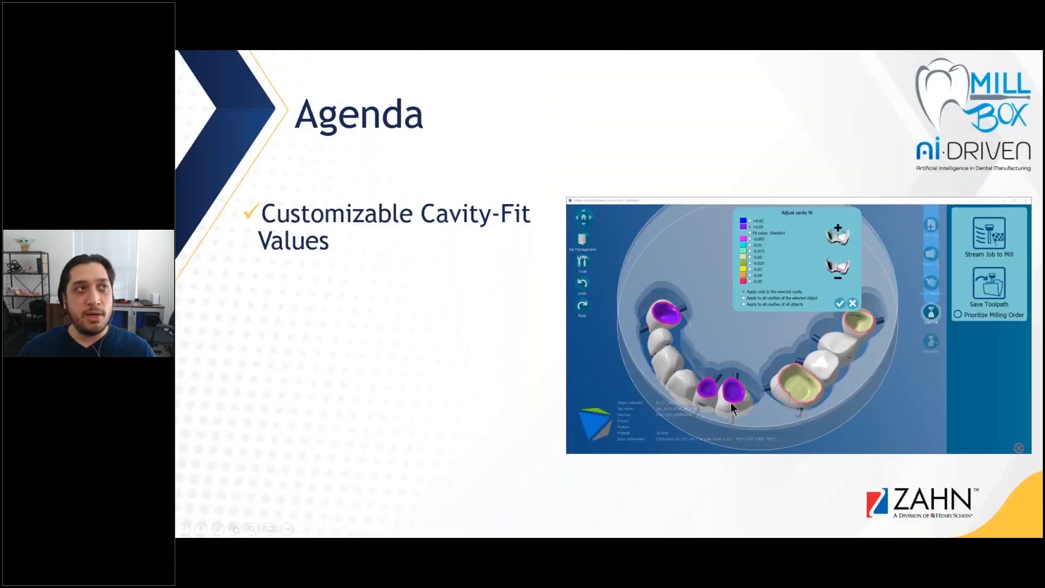
left_click(857, 128)
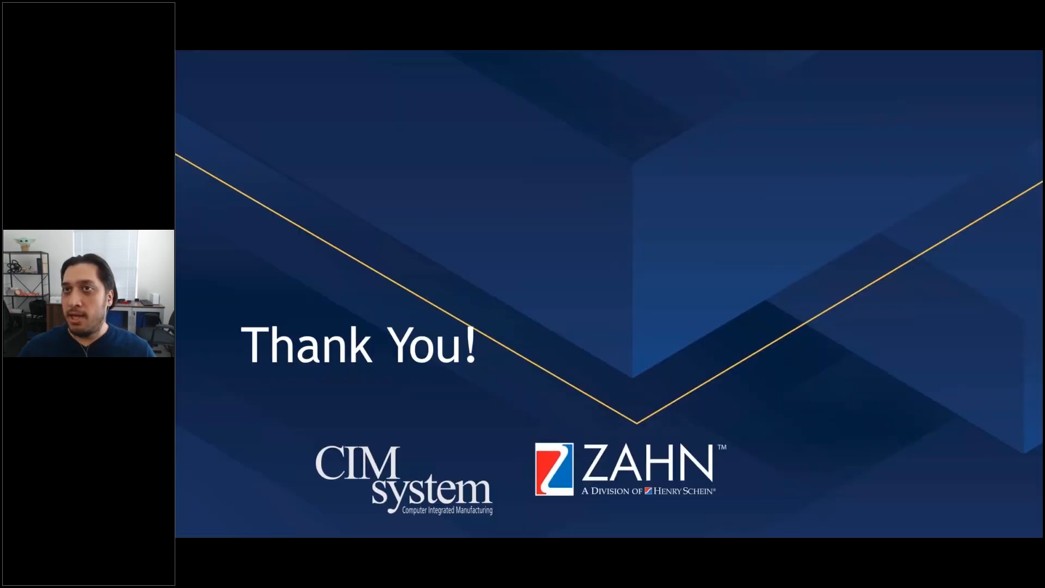